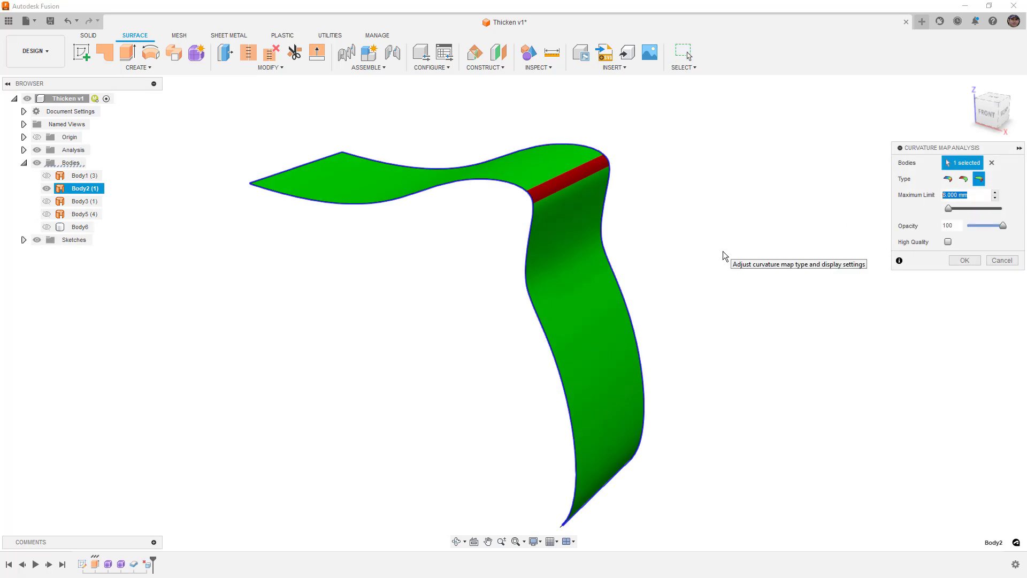
- Set the maximum limit to 5 and thicken Body2 inward by -4 mm into a new solid
type("5")
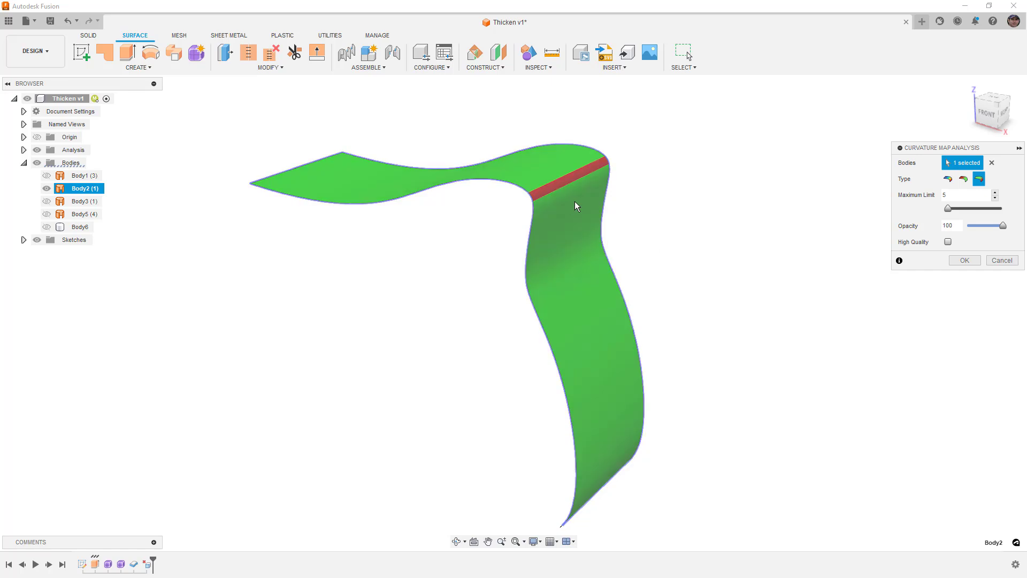
scroll(570, 187, "up", 3)
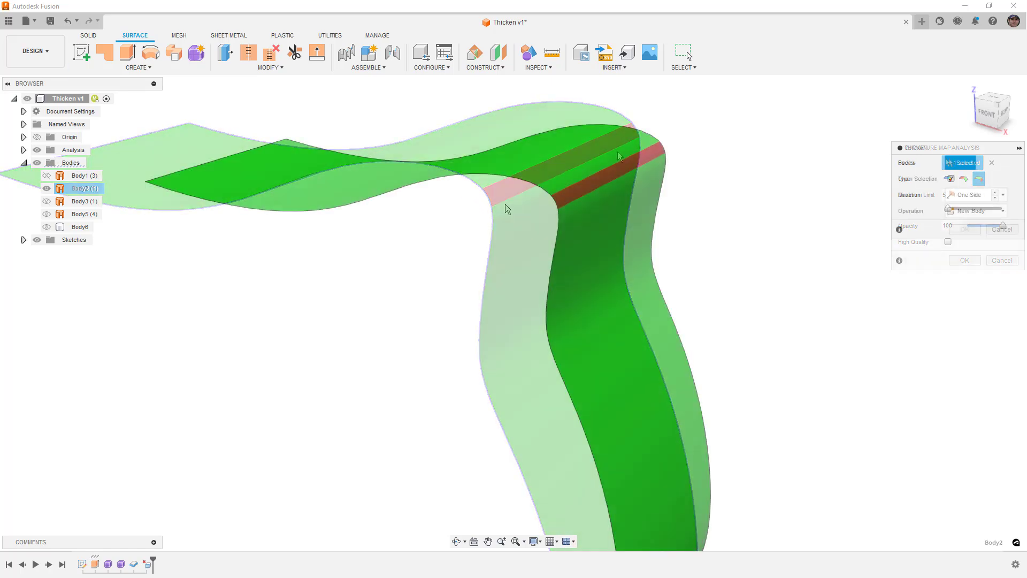
type("-4")
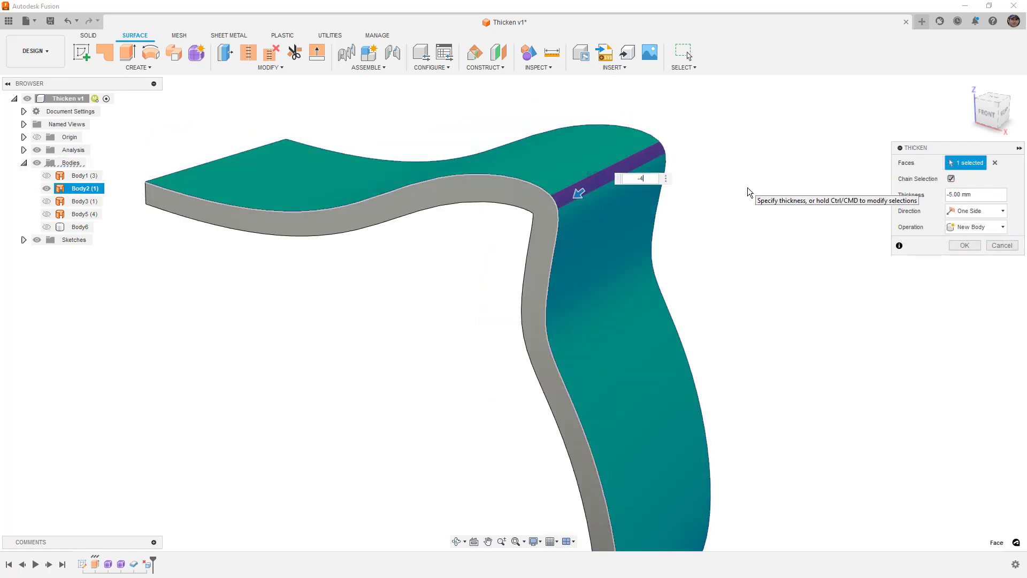
middle_click_drag(480, 227, 514, 214, "shift")
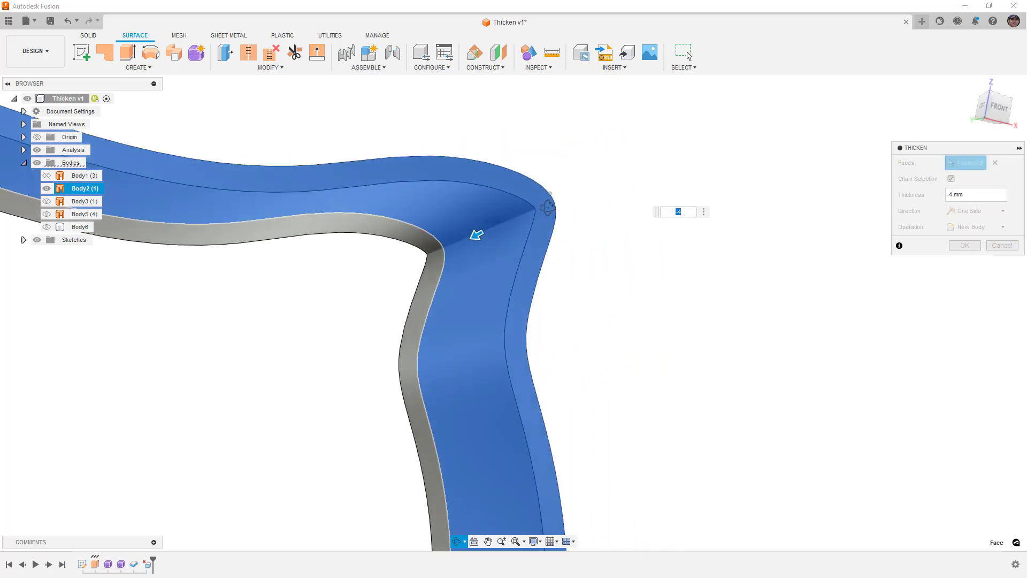
scroll(532, 206, "up", 5)
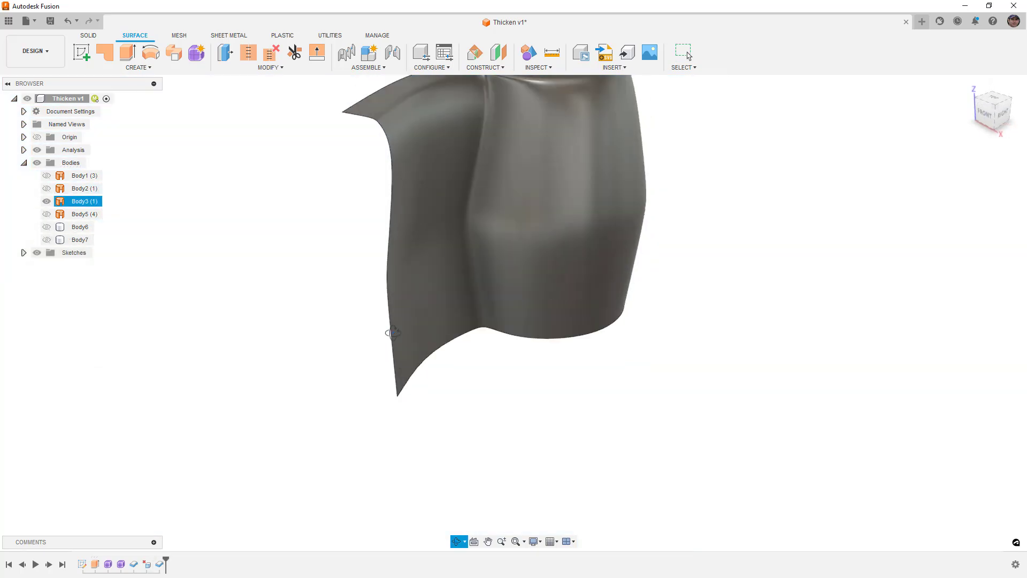
middle_click_drag(484, 321, 503, 320, "shift")
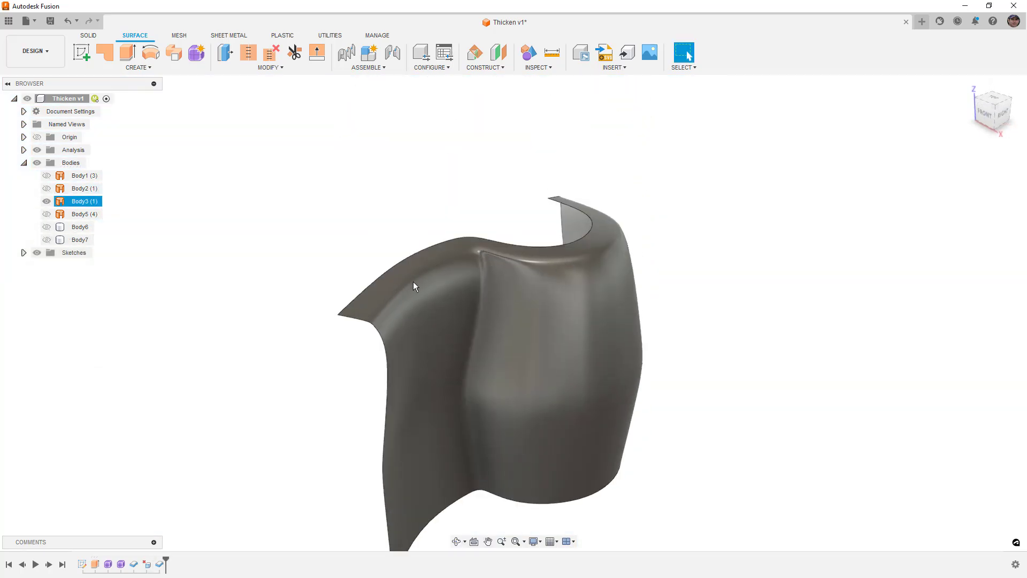
- Run a curvature map analysis on the stitched surface Body3 and orbit to review its colours
left_click(561, 131)
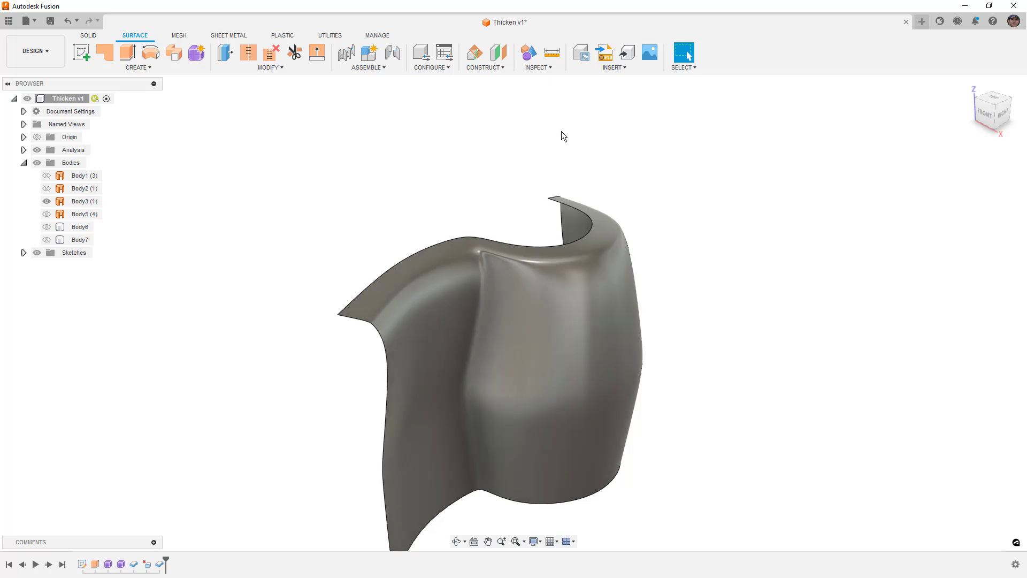
left_click(537, 69)
left_click(548, 131)
left_click(548, 320)
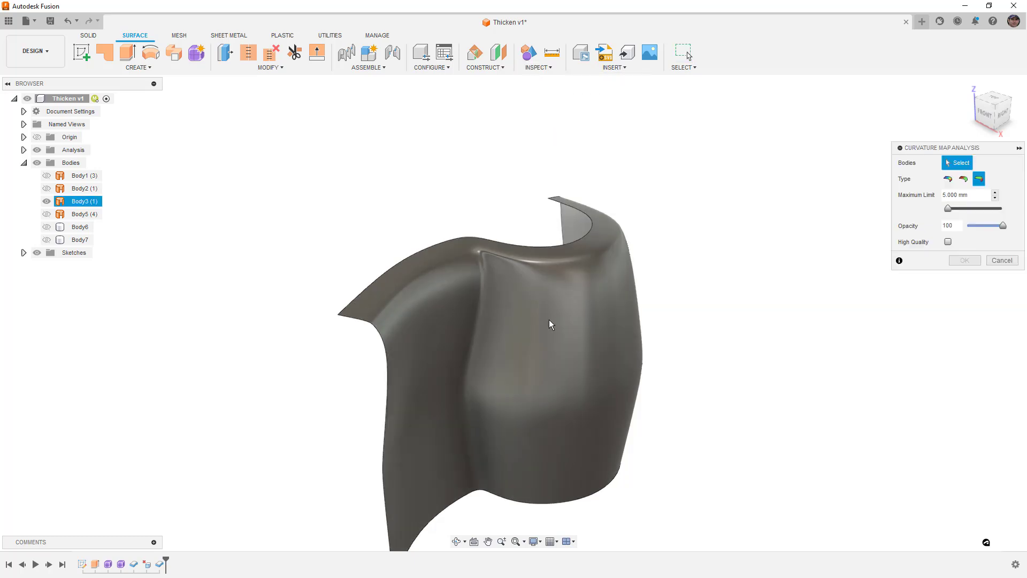
middle_click_drag(549, 322, 474, 211, "shift")
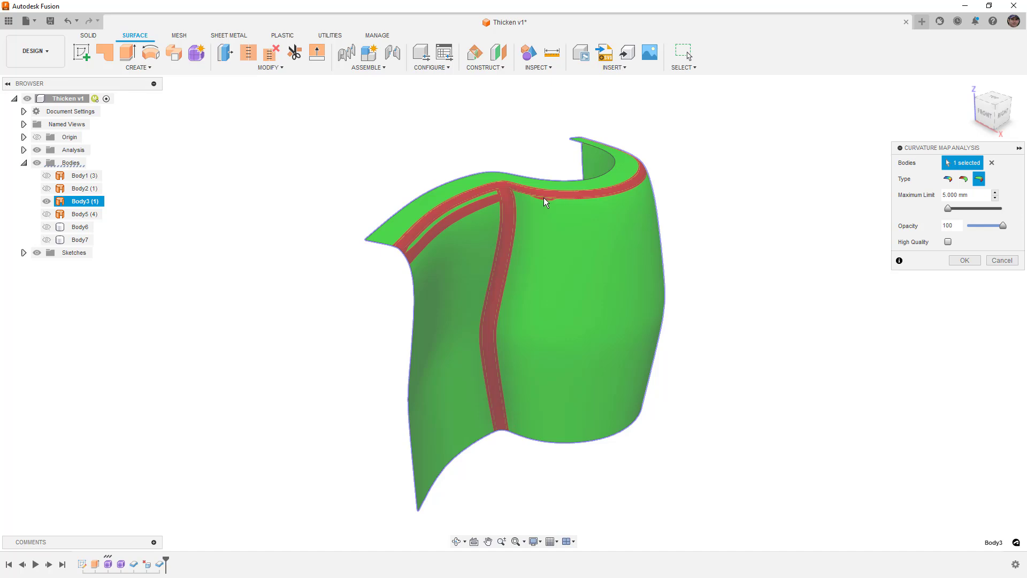
middle_click_drag(543, 198, 548, 238, "shift")
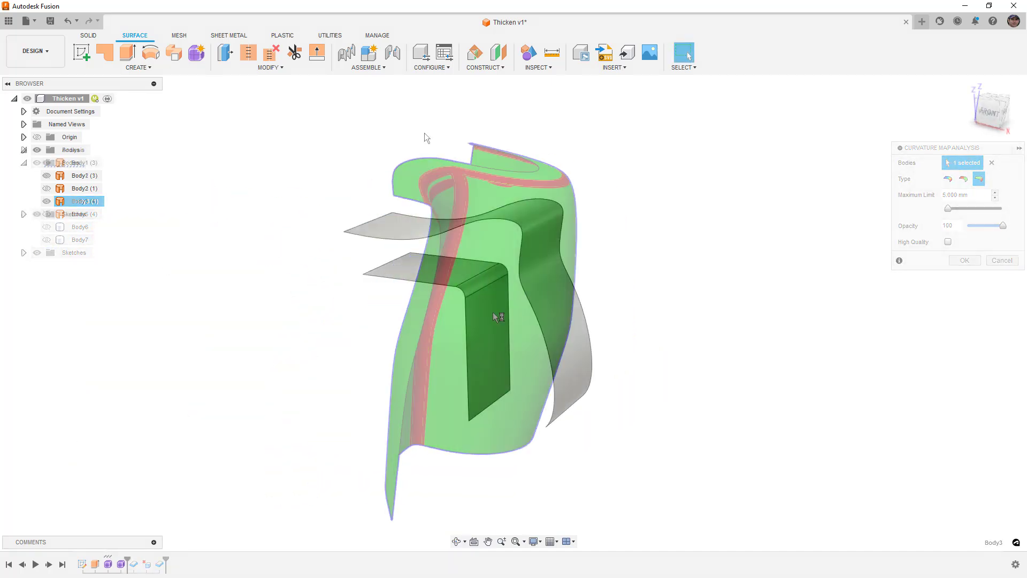
- Map Body1's curvature as Principal Maximum, setting the maximum limit to 5, then 6
left_click(543, 70)
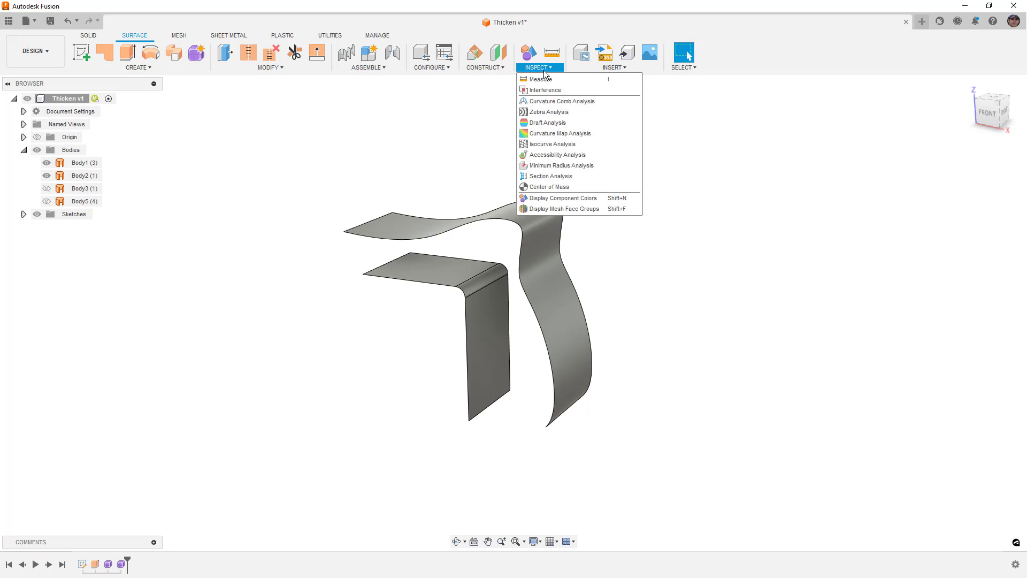
left_click(563, 134)
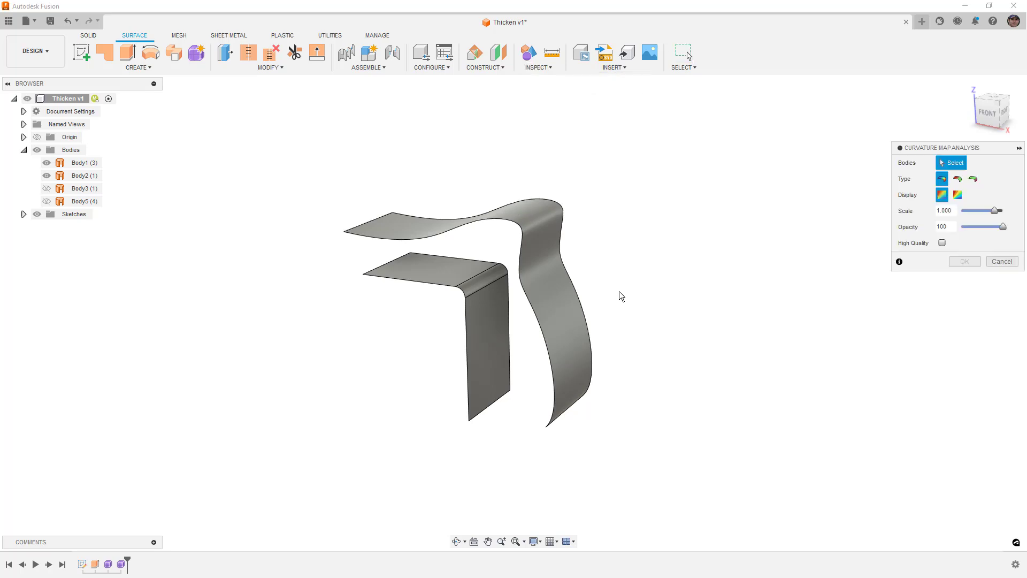
mouse_move(619, 293)
middle_mouse_down("shift")
mouse_move(598, 296)
mouse_move(612, 310)
middle_mouse_up("shift")
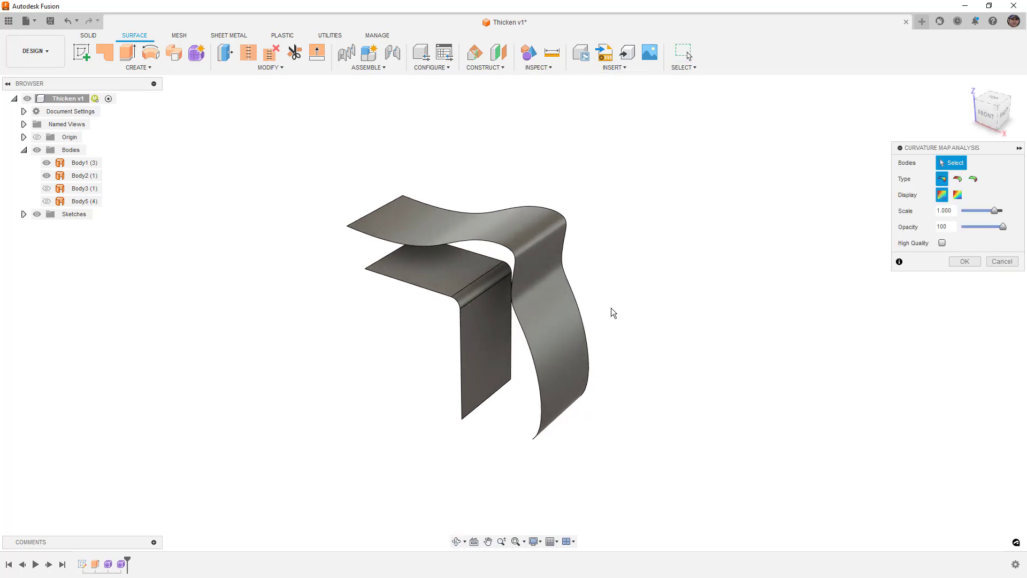
scroll(481, 296, "up", 2)
left_click(474, 289)
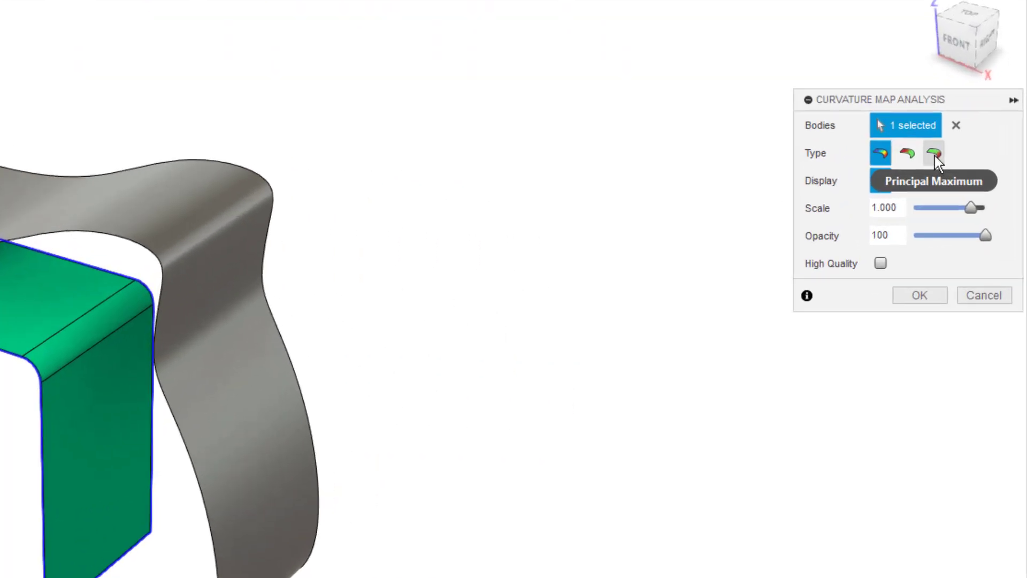
left_click(963, 175)
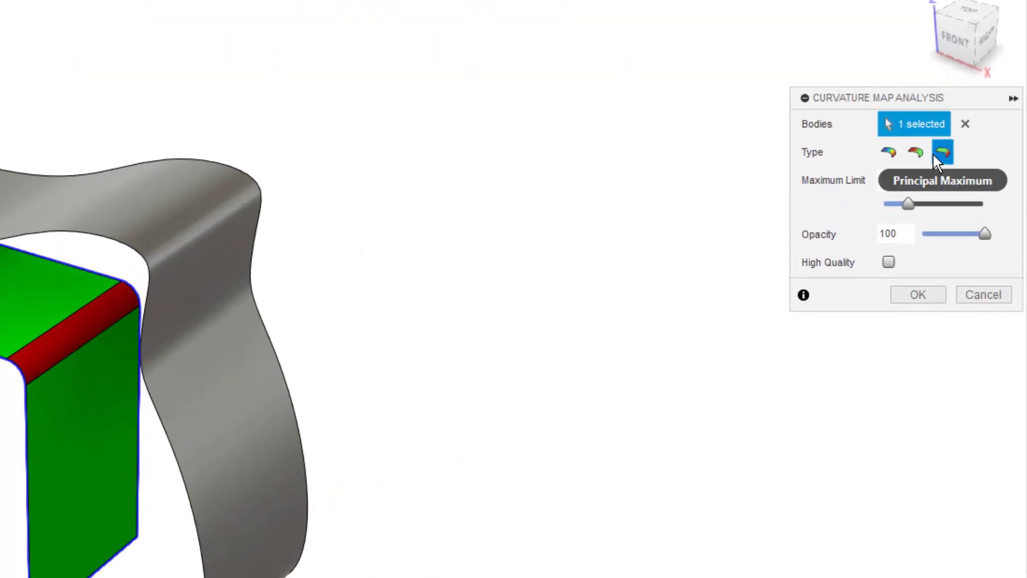
left_click_drag(933, 180, 871, 188)
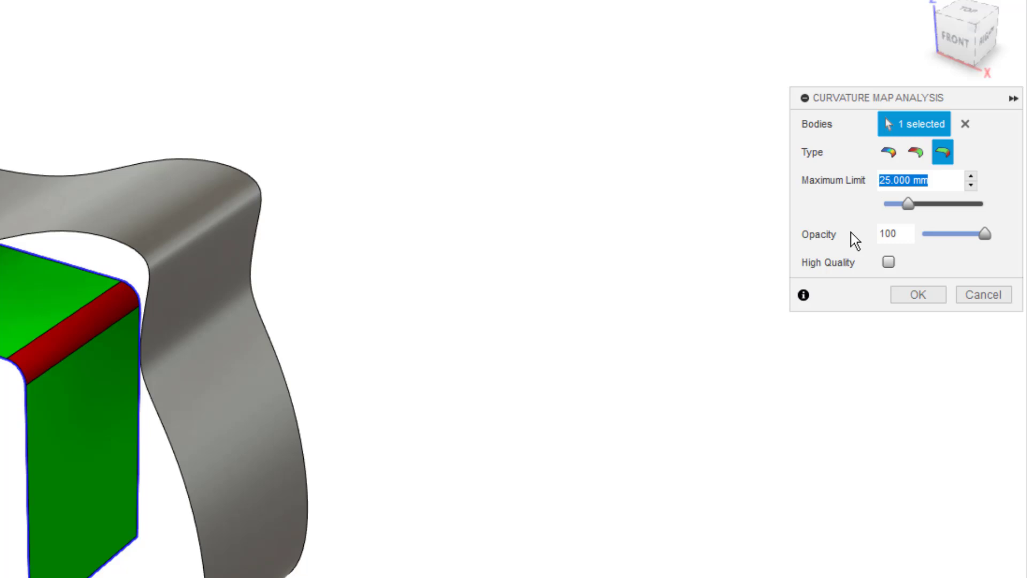
type("5")
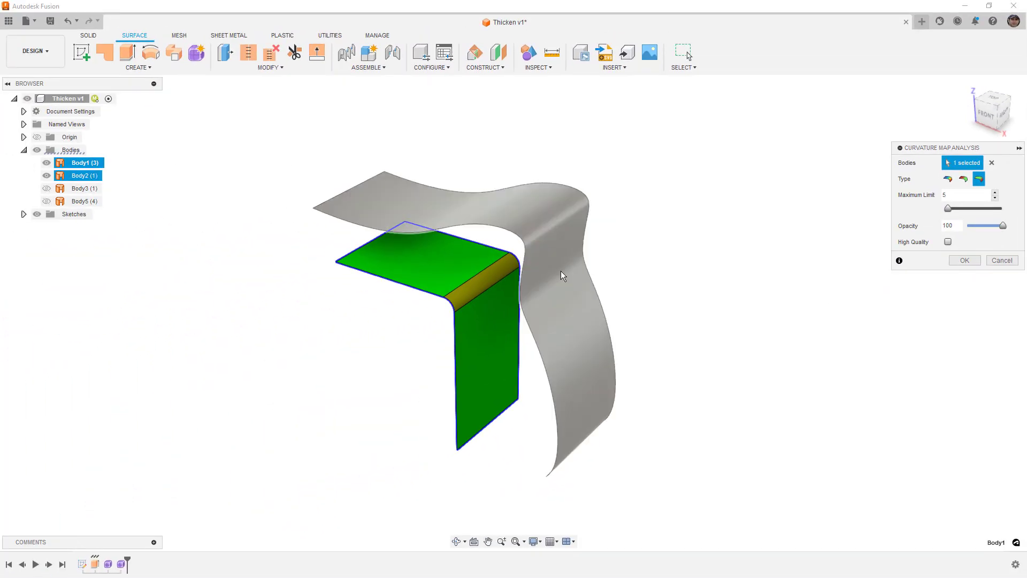
scroll(461, 300, "up", 5)
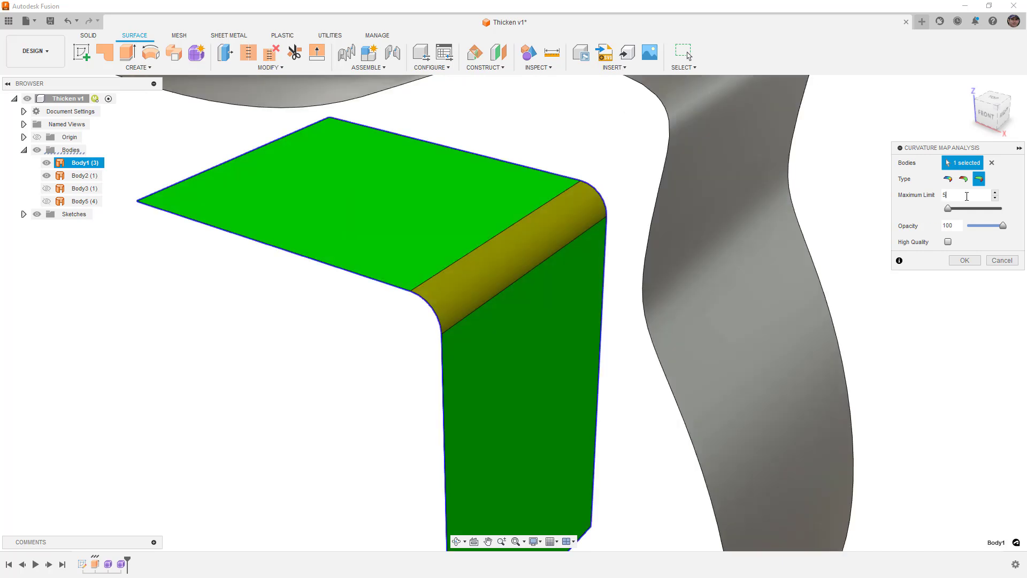
type("6")
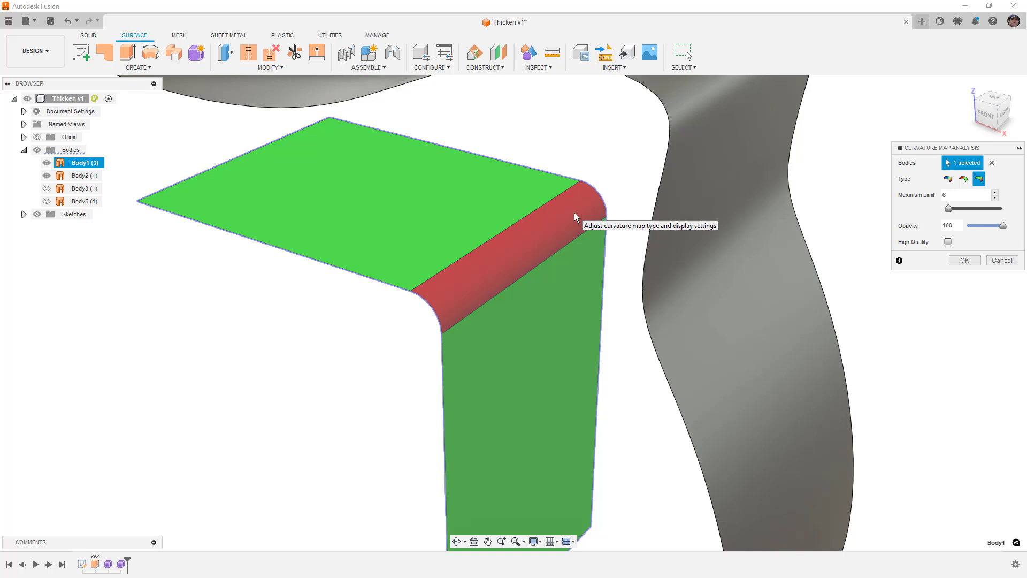
- Accept the curvature map, then thicken the L-shaped surface by -5 mm into new solid Body6
left_click(965, 260)
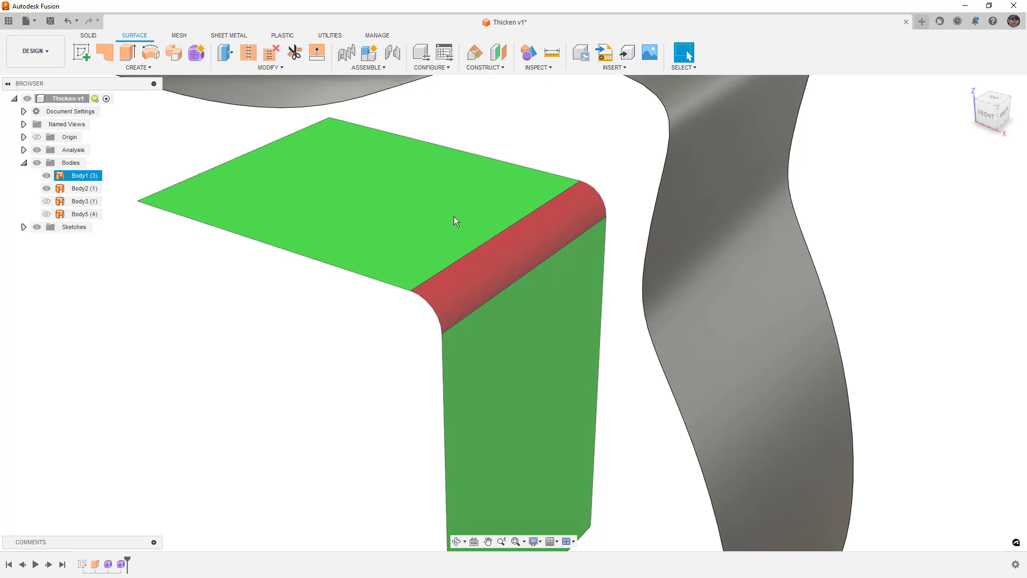
left_click(191, 66)
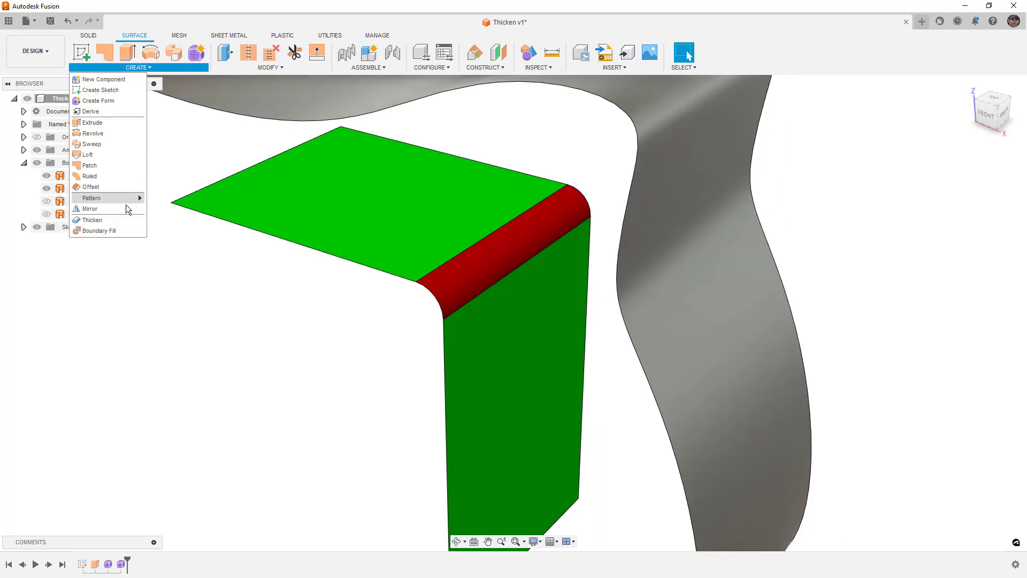
left_click(121, 219)
left_click(433, 243)
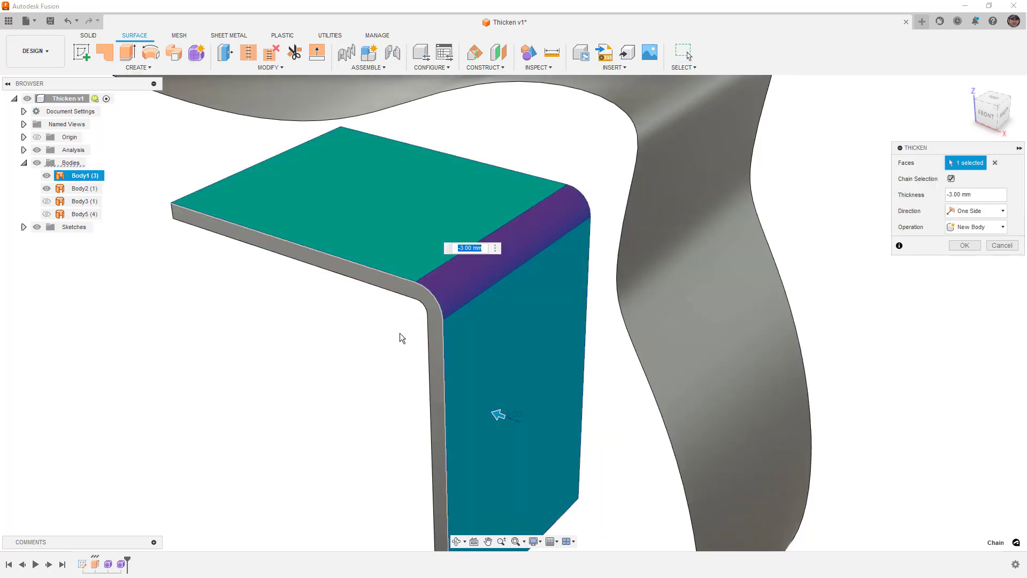
type("-5")
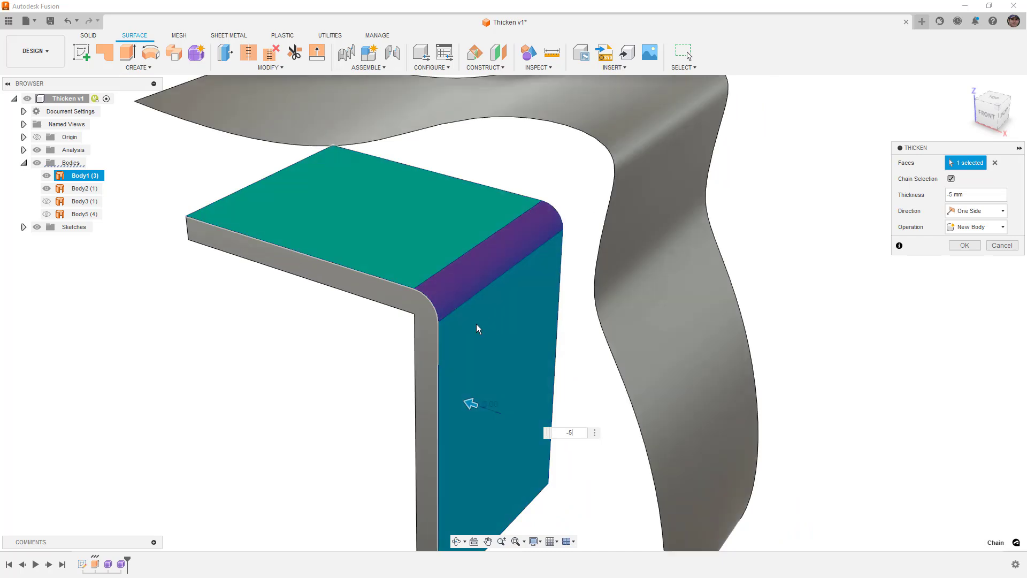
mouse_move(476, 323)
middle_mouse_down("shift")
mouse_move(459, 309)
mouse_move(528, 292)
mouse_move(530, 259)
middle_mouse_up("shift")
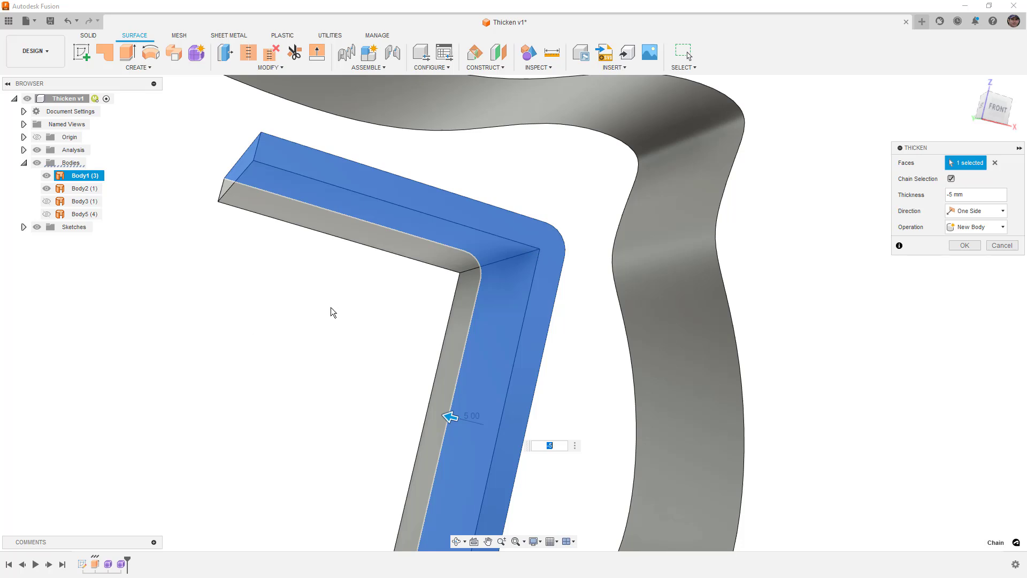
left_click(964, 244)
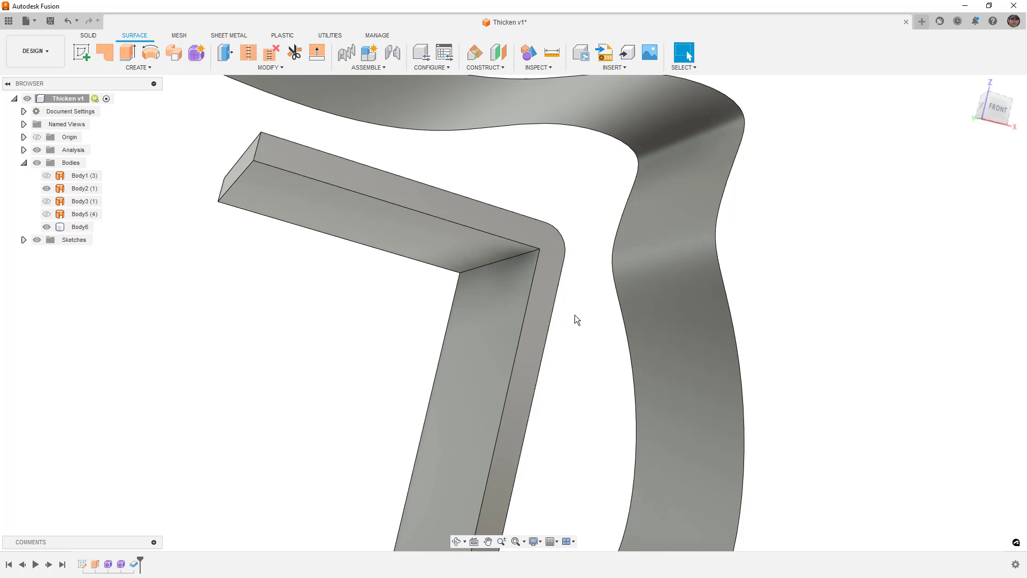
left_click(557, 273)
middle_click_drag(557, 273, 521, 296, "shift")
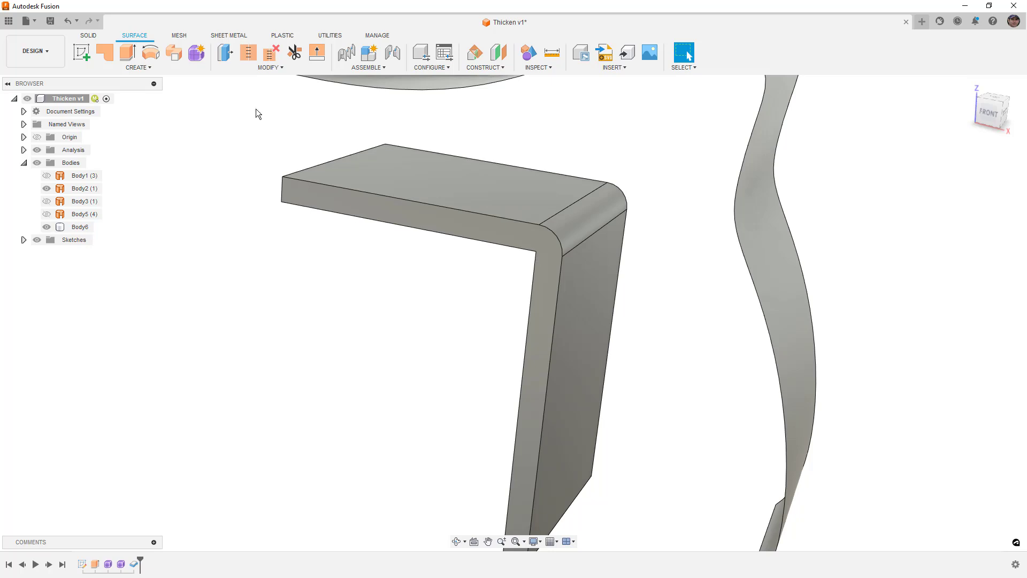
left_click(88, 35)
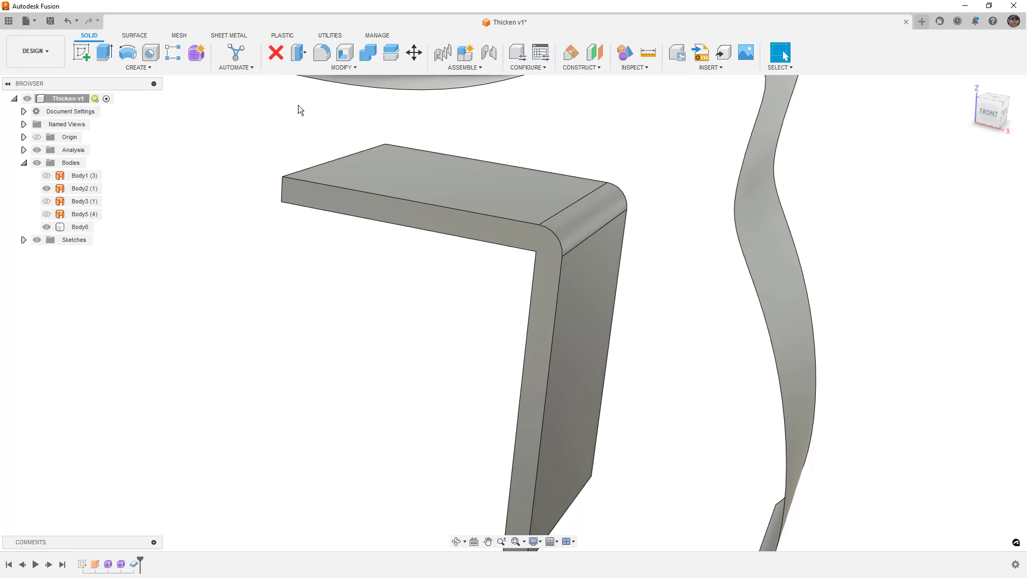
left_click(584, 217)
key("Delete")
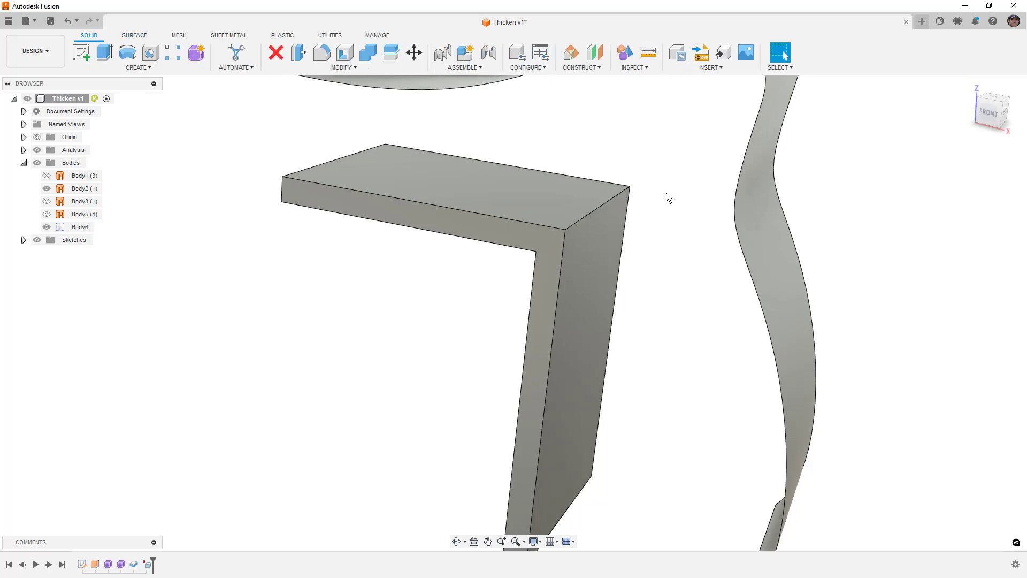
left_click(524, 340)
middle_click_drag(524, 340, 486, 262, "shift")
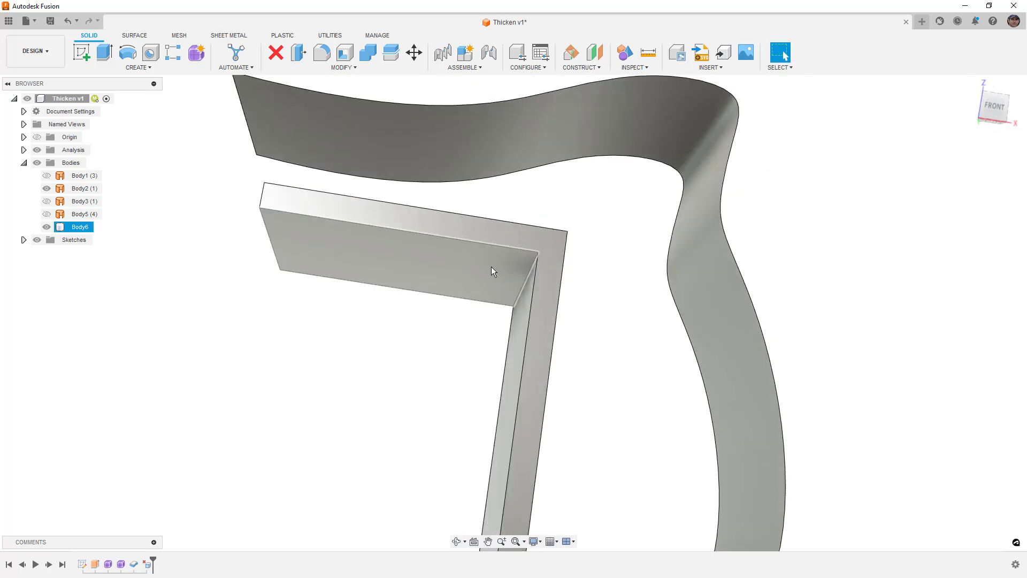
- Switch to the Surface tools and hide the L-shaped body Body6
left_click(134, 35)
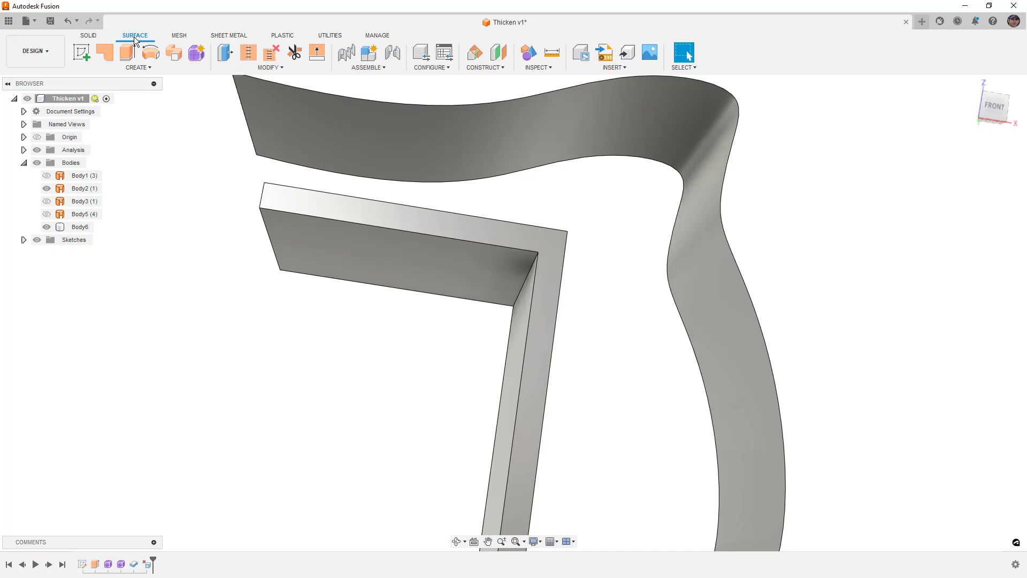
scroll(369, 276, "down", 3)
middle_click_drag(447, 310, 451, 273, "shift")
key("Escape")
left_click(47, 227)
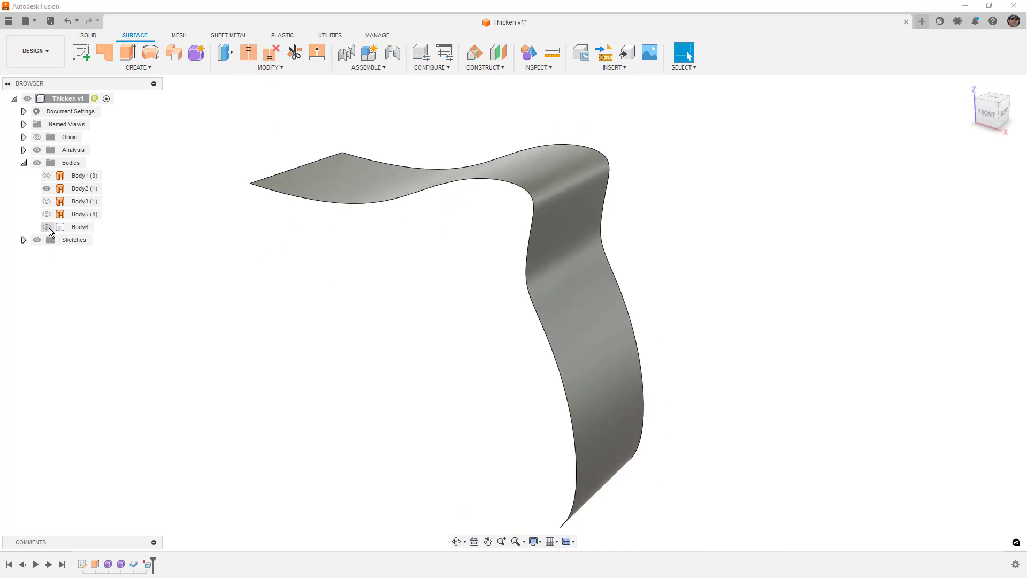
- Add a curvature map to curved surface Body2, adjusting the maximum limit around 4–5 mm, and accept it
left_click(556, 66)
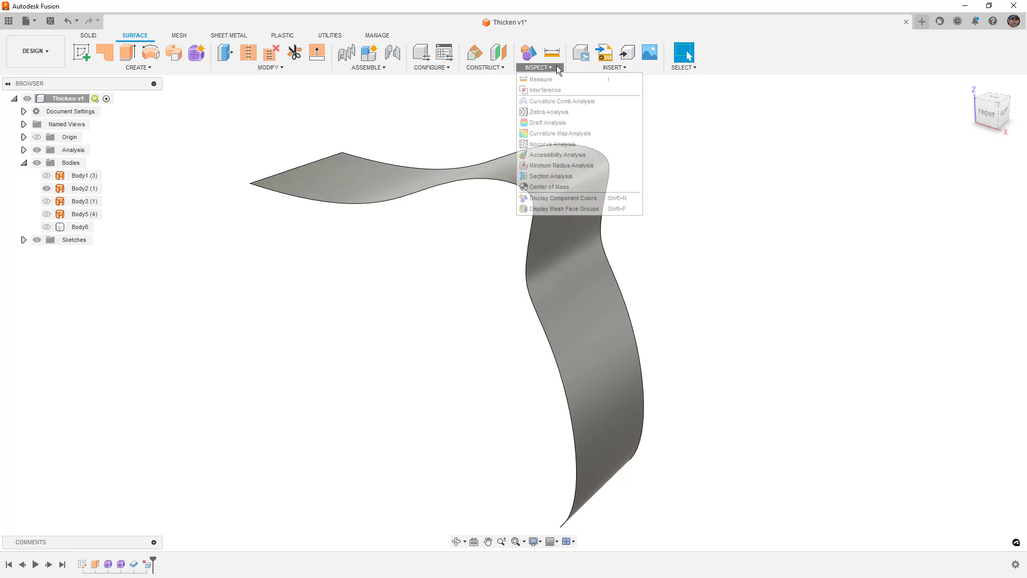
left_click(540, 133)
left_click(557, 170)
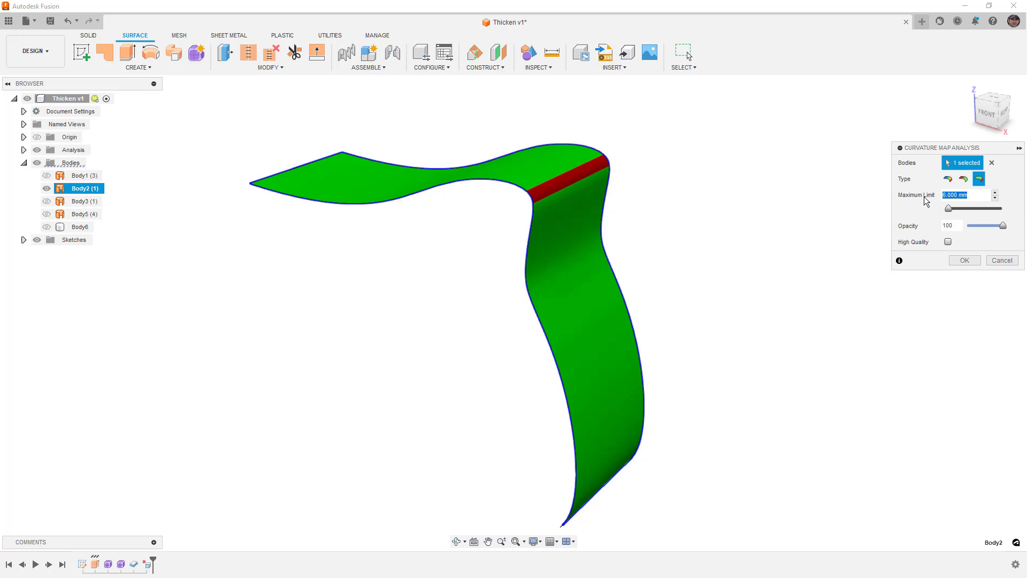
type("5")
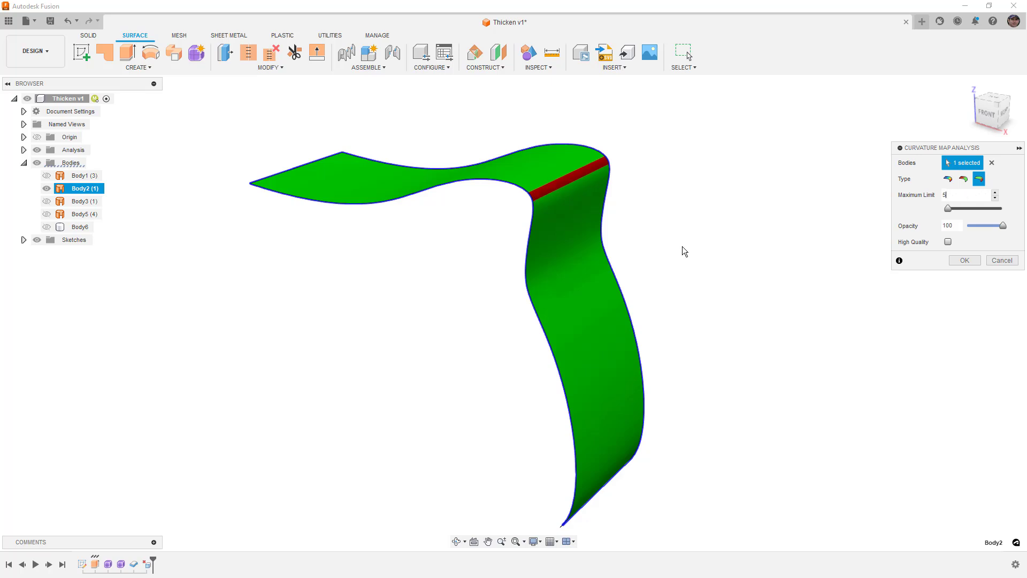
scroll(570, 187, "up", 3)
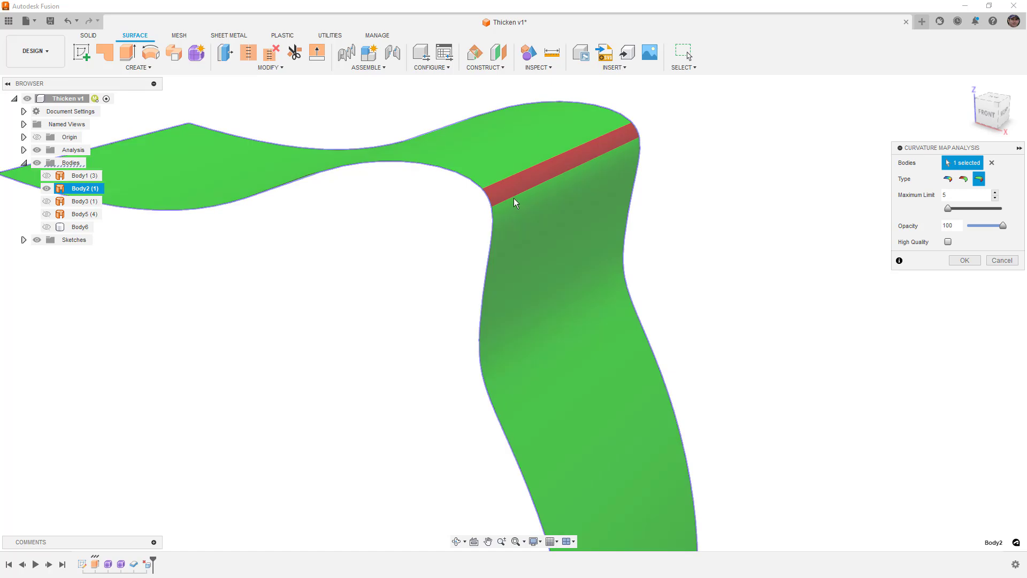
left_click(995, 198)
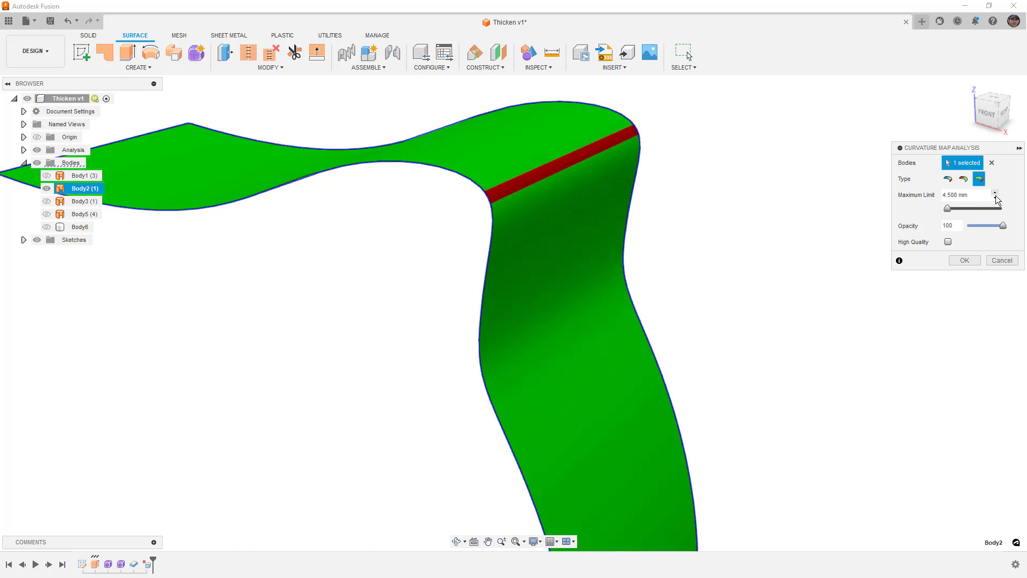
left_click(995, 197)
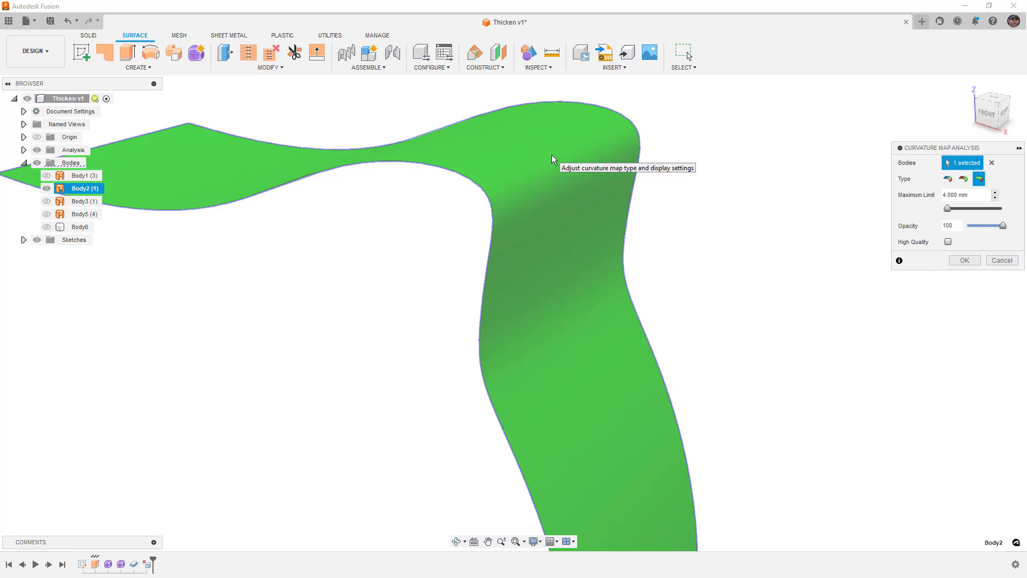
left_click(996, 193)
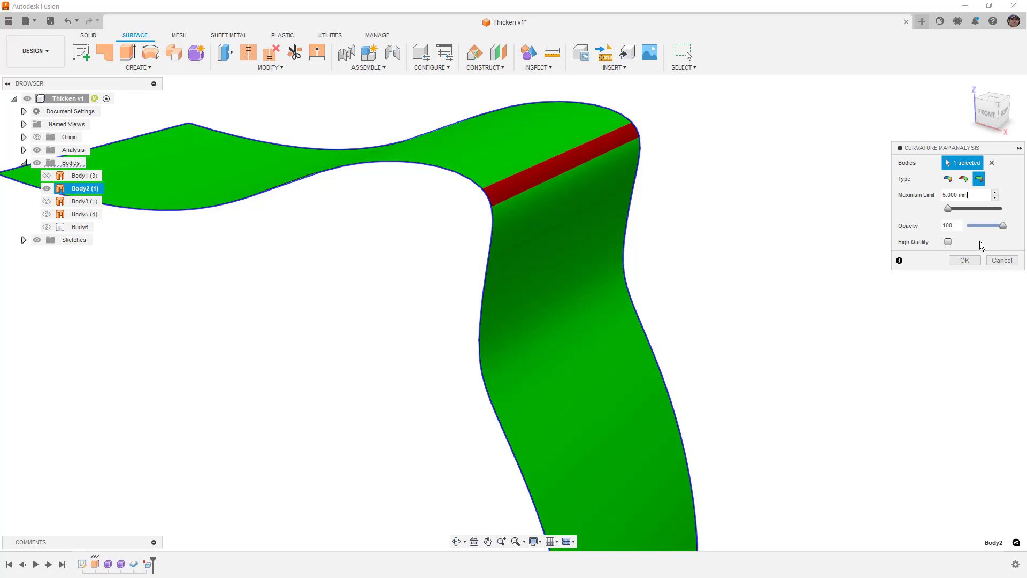
left_click(964, 260)
scroll(770, 219, "down", 2)
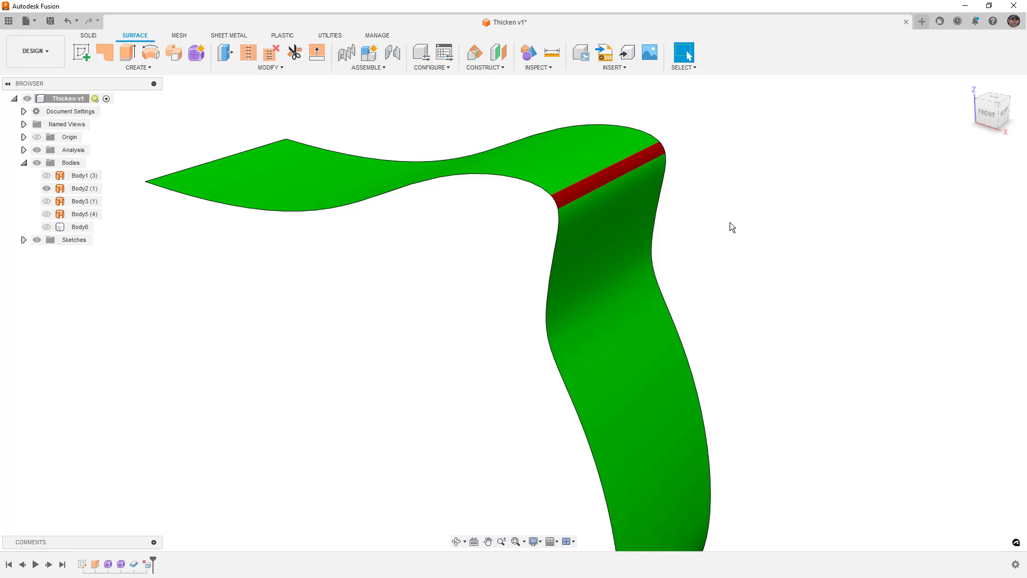
left_click(625, 201)
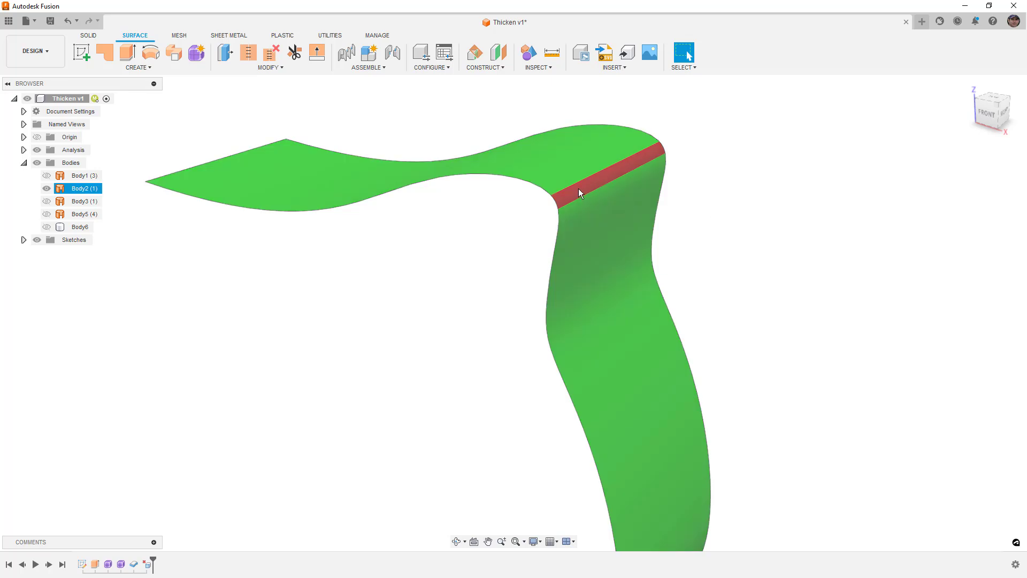
- Thicken curved surface Body2 one side as a new body, settling on -5 mm after trying -4 mm
key("Escape")
left_click(142, 67)
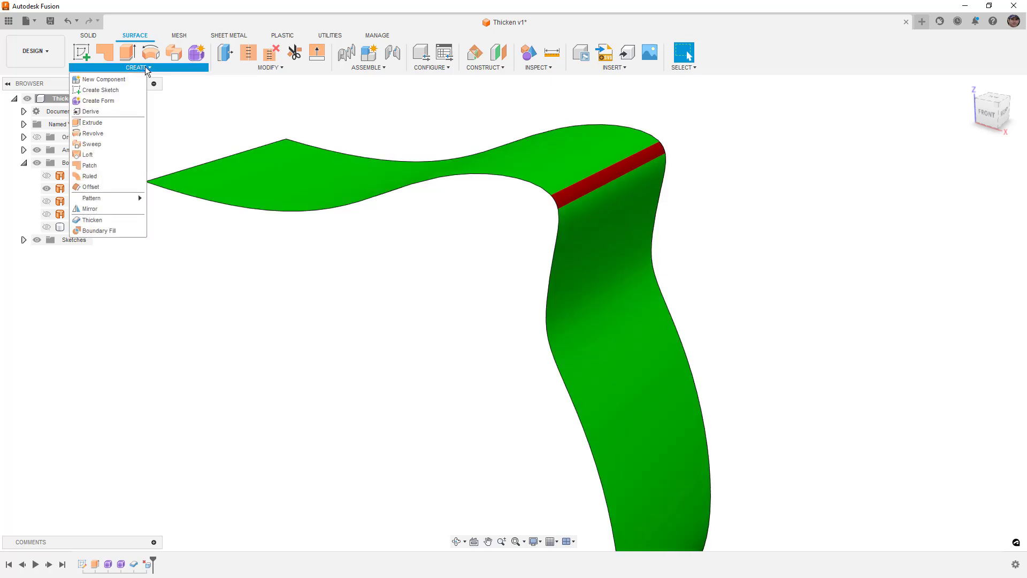
left_click(111, 222)
left_click(604, 173)
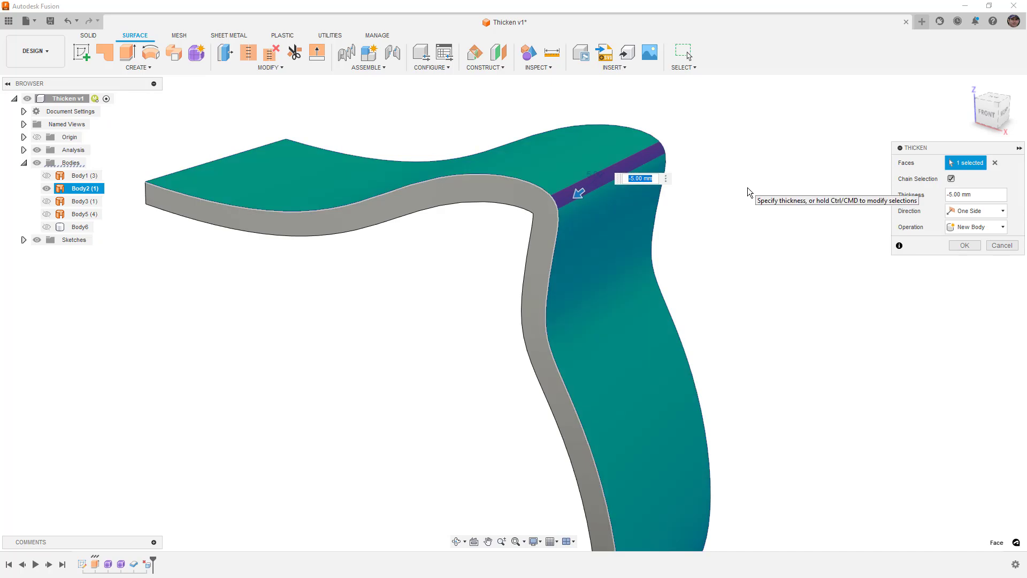
type("-4")
middle_click_drag(460, 217, 503, 212, "shift")
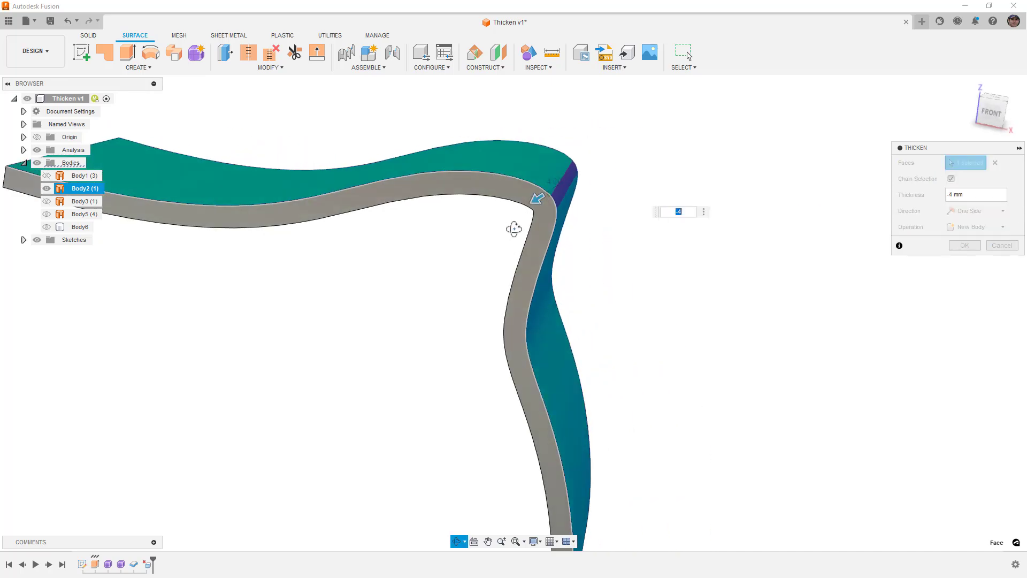
scroll(532, 206, "up", 8)
scroll(533, 206, "up", 4)
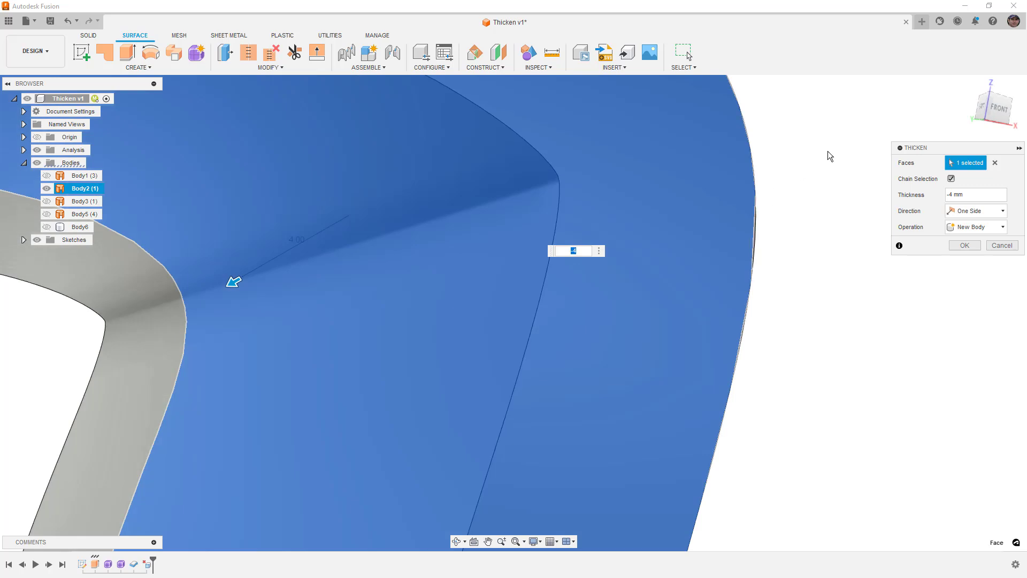
scroll(827, 151, "down", 2)
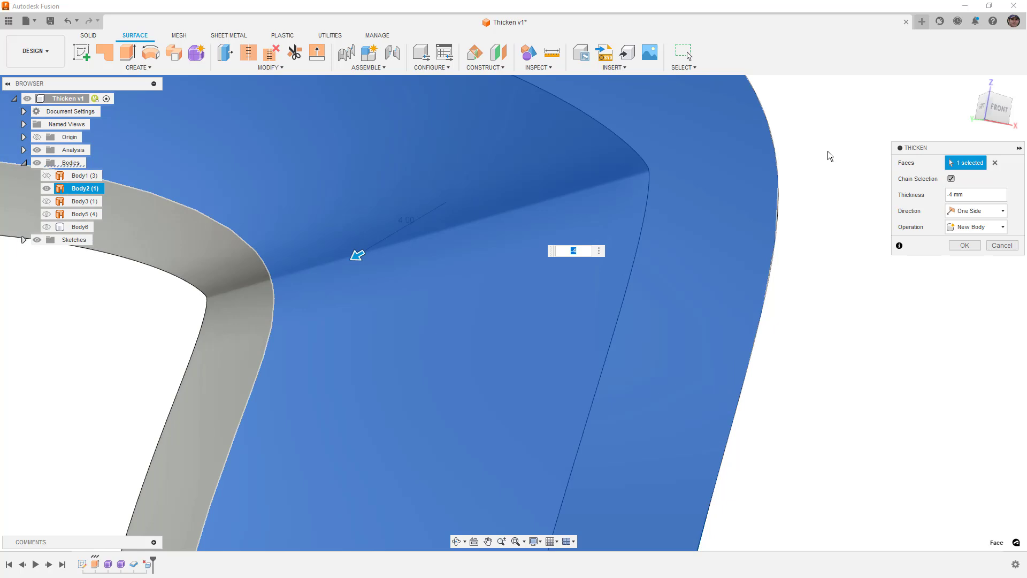
type("-5")
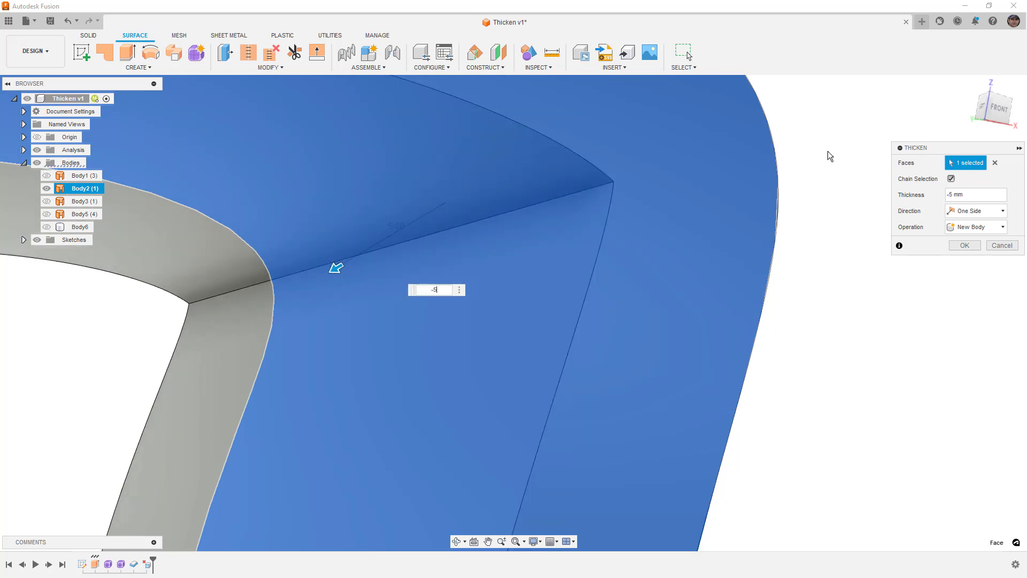
scroll(833, 155, "down", 1)
- Confirm the thicken to create Body7 and inspect its inner top and vertical faces
left_click(950, 245)
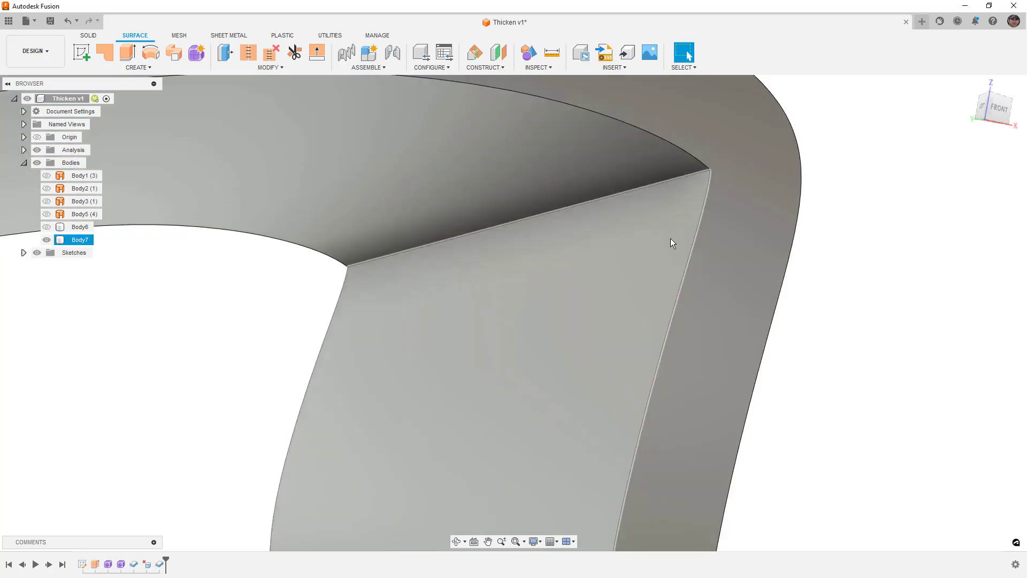
scroll(669, 238, "down", 4)
mouse_move(727, 279)
middle_mouse_down("shift")
mouse_move(608, 294)
mouse_move(722, 284)
middle_mouse_up("shift")
left_click(639, 229)
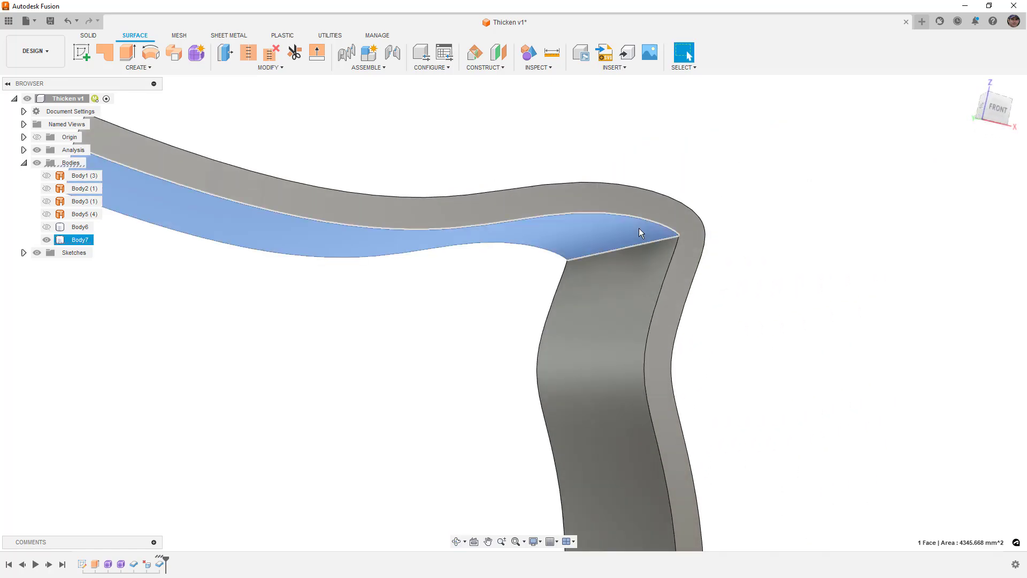
left_click(654, 258)
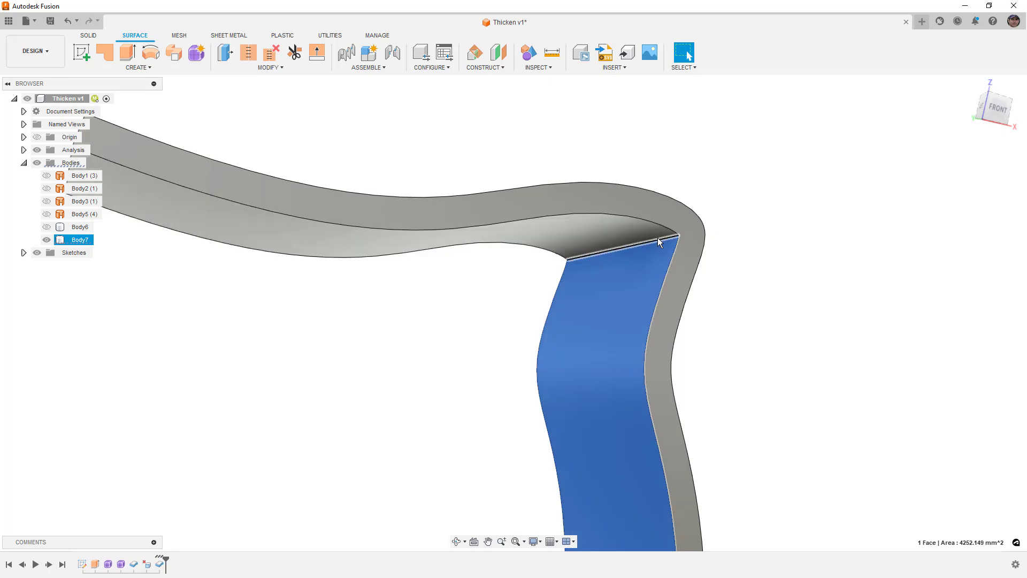
middle_click_drag(657, 237, 594, 274, "shift")
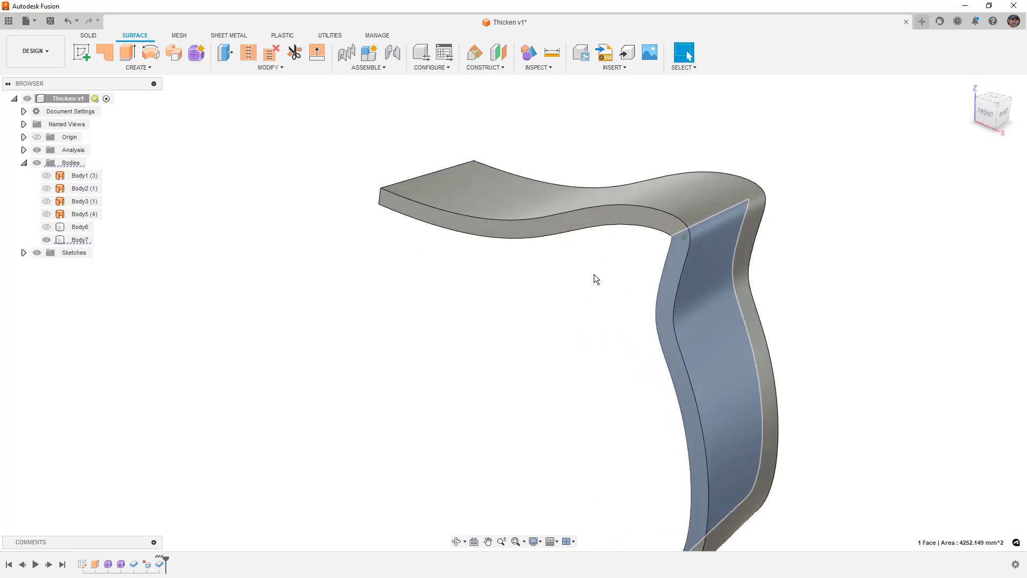
left_click(556, 284)
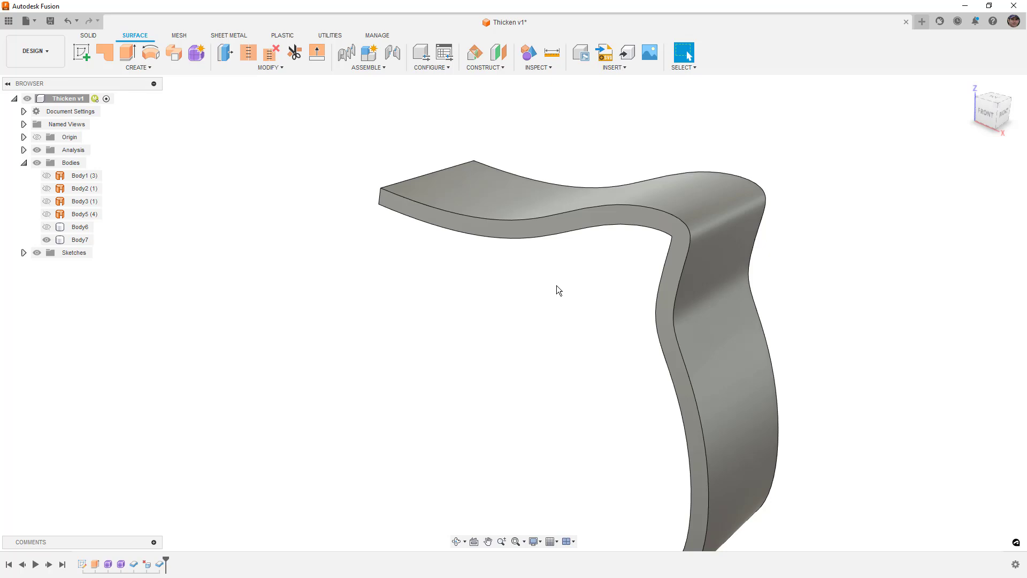
- Hide Body7, show the curved shell Body3, and frame its top edge
left_click(47, 240)
left_click(46, 201)
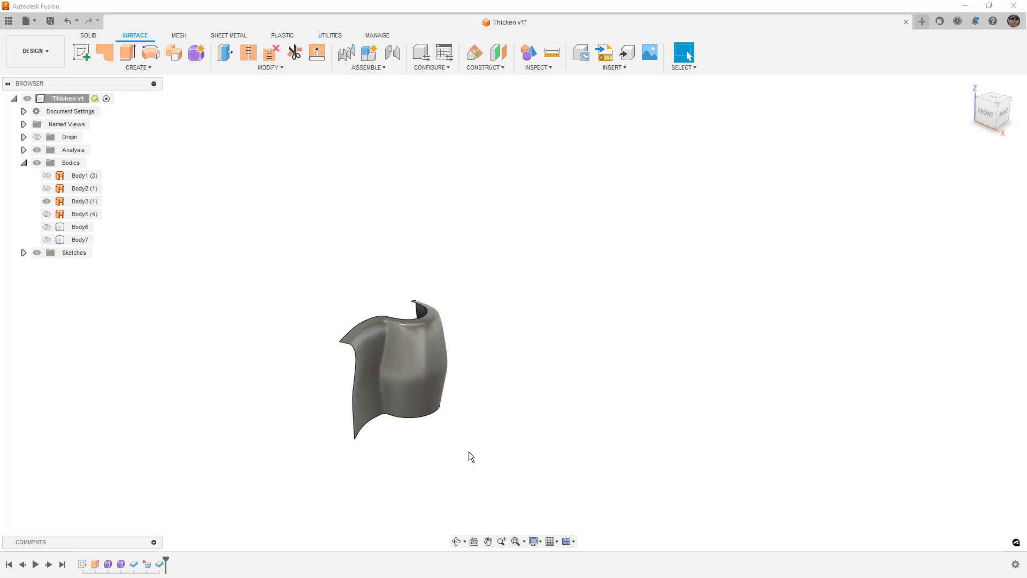
scroll(374, 442, "up", 5)
middle_click_drag(400, 330, 428, 321, "shift")
middle_click_drag(487, 285, 484, 453)
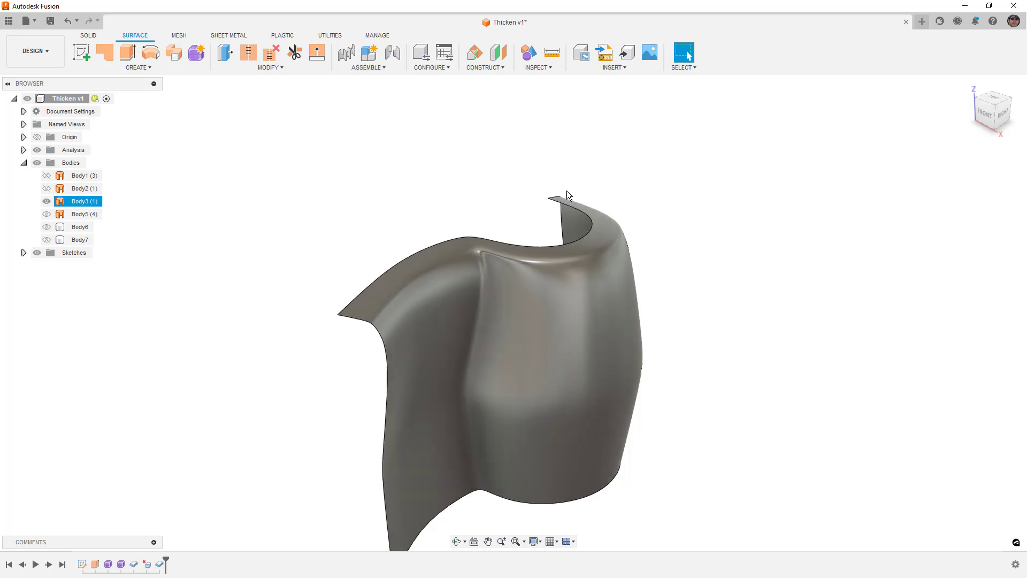
- Apply and accept a curvature map on Body3, then view it from the left
left_click(537, 68)
left_click(551, 133)
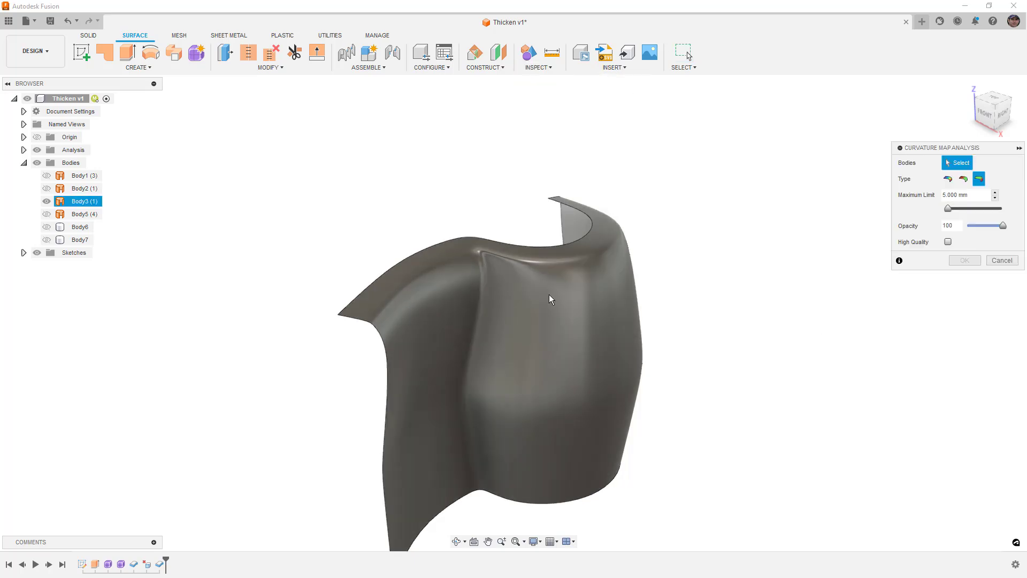
left_click(548, 298)
middle_click_drag(678, 367, 701, 307)
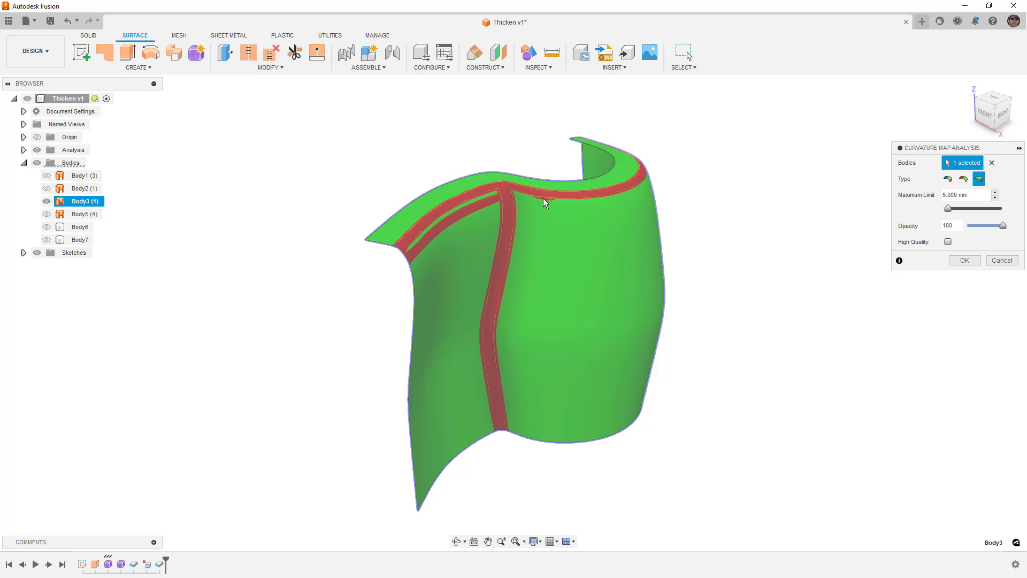
middle_click_drag(539, 223, 534, 348, "shift")
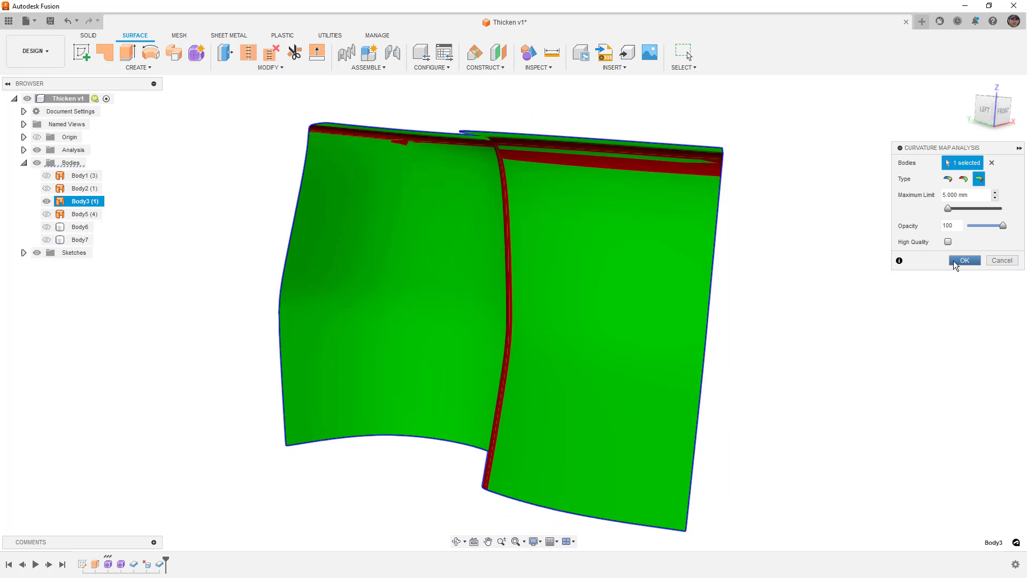
left_click(962, 260)
mouse_move(673, 291)
middle_mouse_down("shift")
mouse_move(708, 287)
mouse_move(670, 274)
middle_mouse_up("shift")
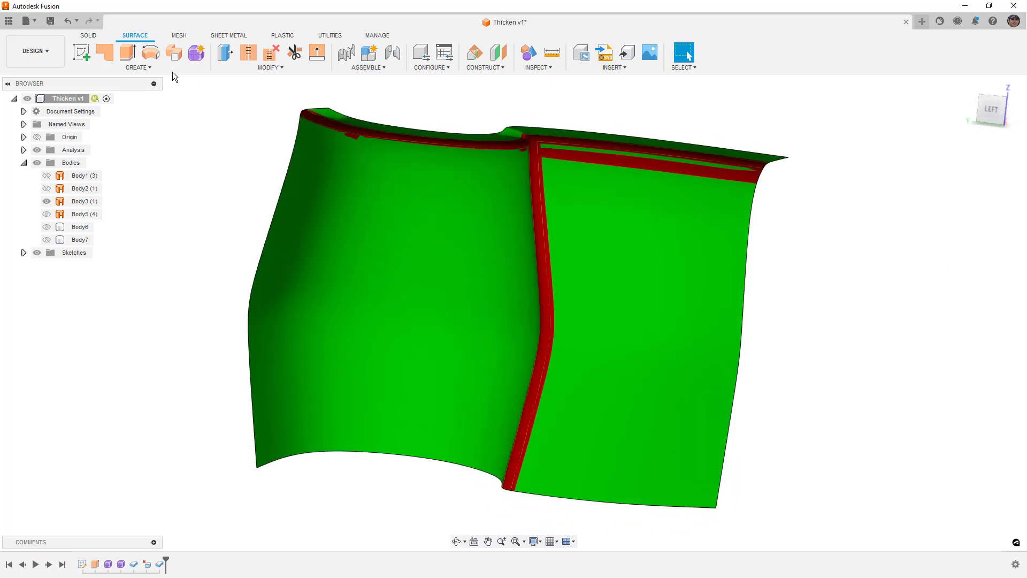
left_click(172, 70)
- Thicken the stitched surface Body3 by 5 mm toward the inside into new solid Body8
left_click(116, 220)
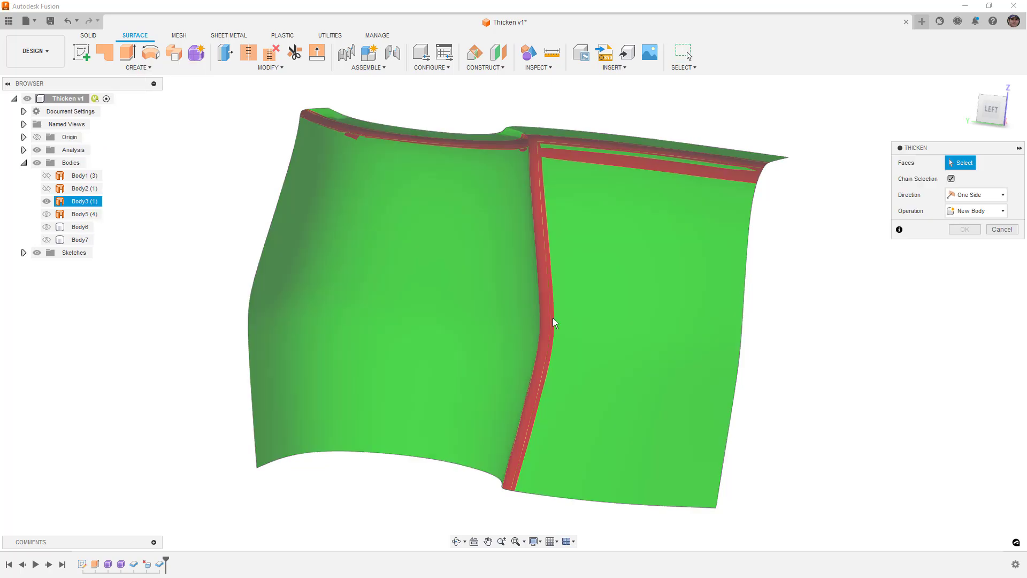
left_click(553, 318)
mouse_move(719, 300)
middle_mouse_down("shift")
mouse_move(615, 294)
mouse_move(639, 301)
mouse_move(698, 270)
mouse_move(729, 282)
mouse_move(644, 300)
mouse_move(633, 328)
mouse_move(710, 291)
middle_mouse_up("shift")
left_click(948, 194)
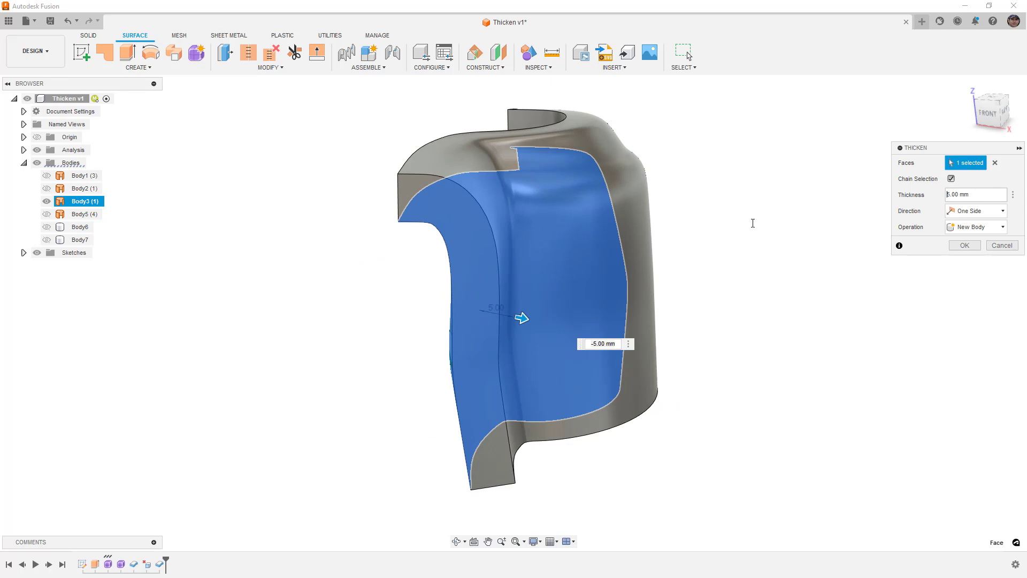
key("Tab")
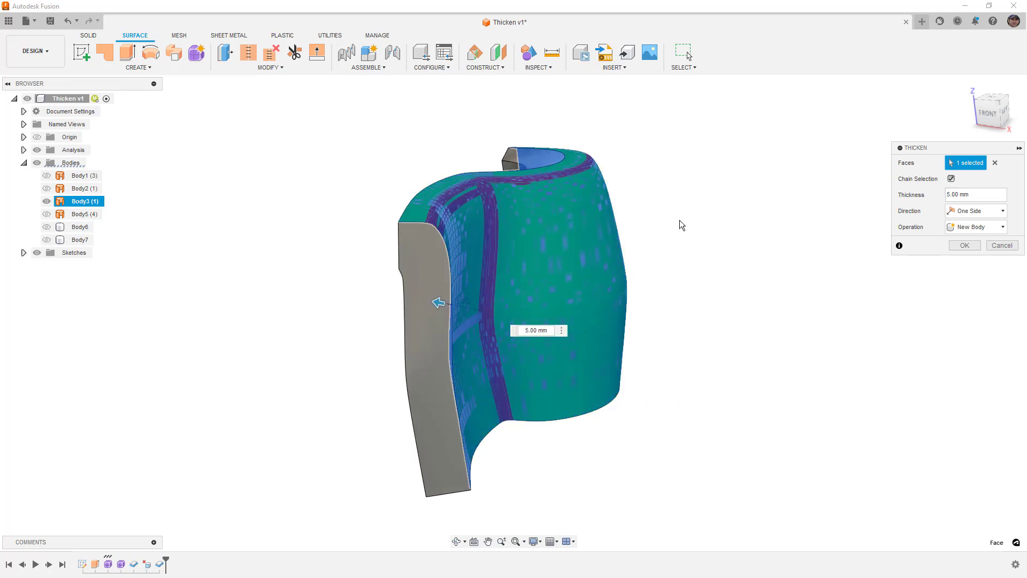
middle_click_drag(680, 220, 687, 249, "shift")
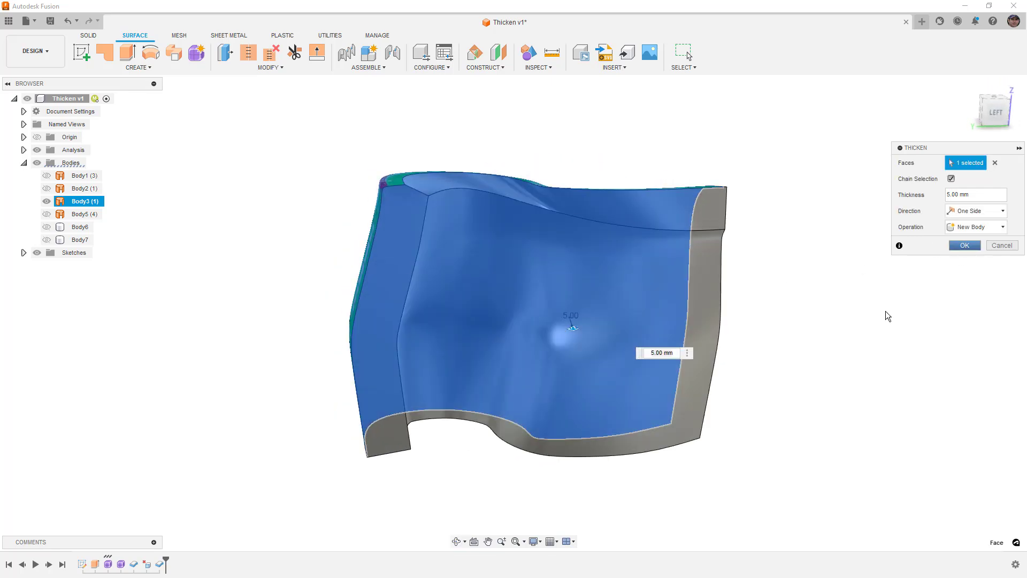
key("Return")
- Orbit around the new Body8 to inspect the thickened solid
middle_click_drag(769, 255, 618, 198, "shift")
scroll(520, 198, "up", 5)
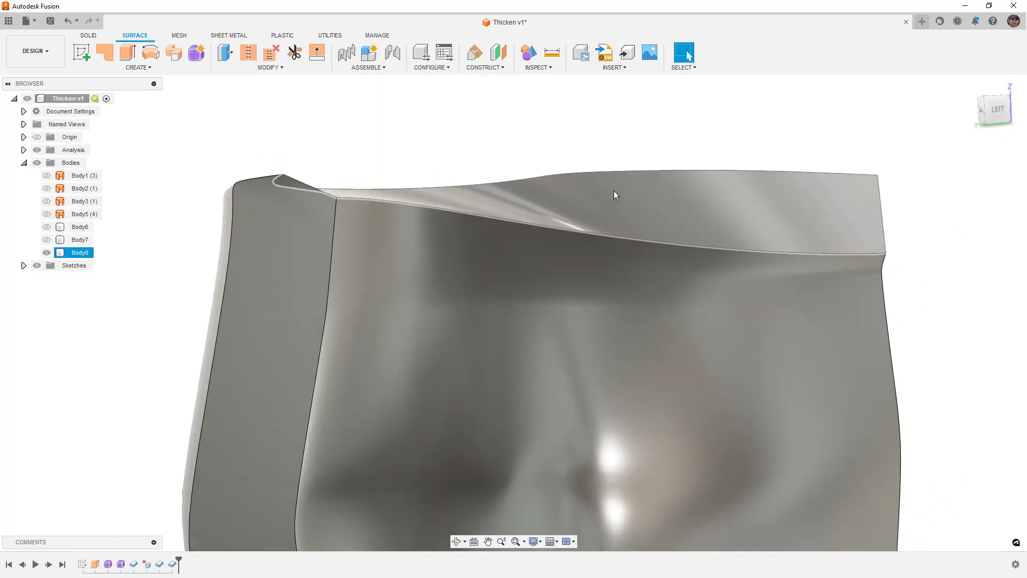
left_click(944, 344)
middle_click_drag(943, 344, 901, 309, "shift")
left_click(569, 363)
middle_click_drag(568, 362, 579, 420, "shift")
key("Escape")
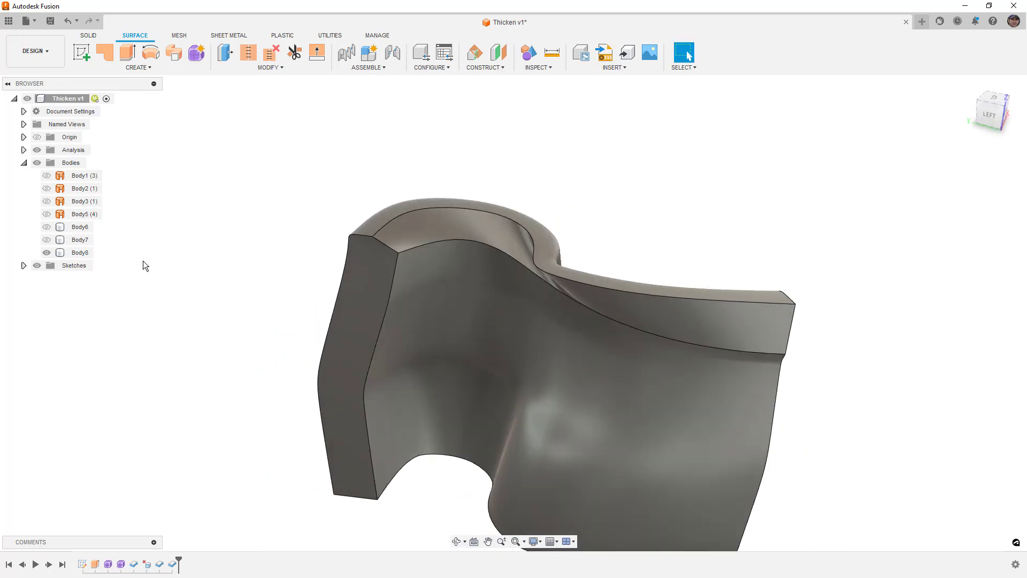
- Edit the Thicken feature to change the thickness to 1 mm
left_click(172, 563)
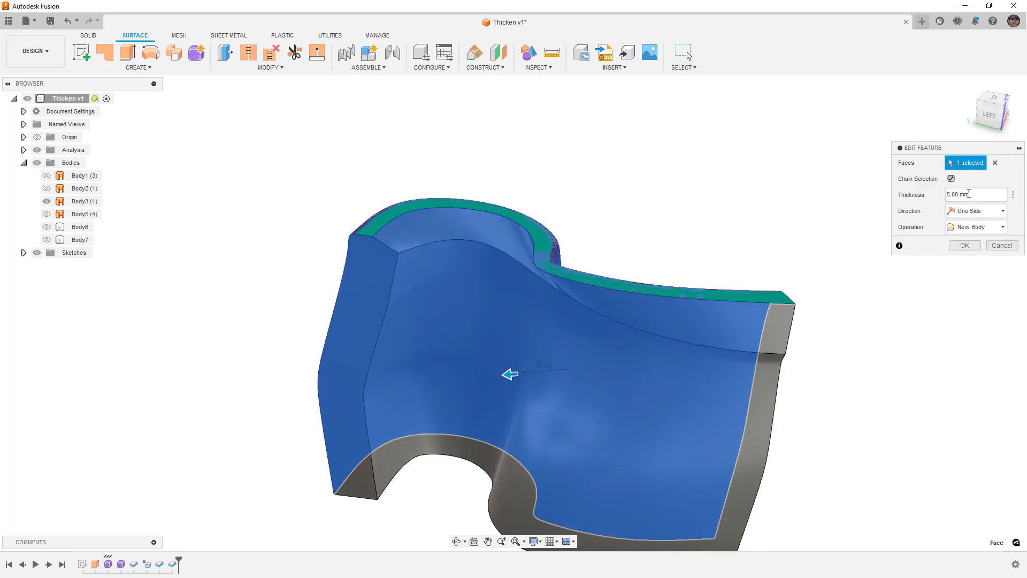
triple_click(965, 194)
type("1")
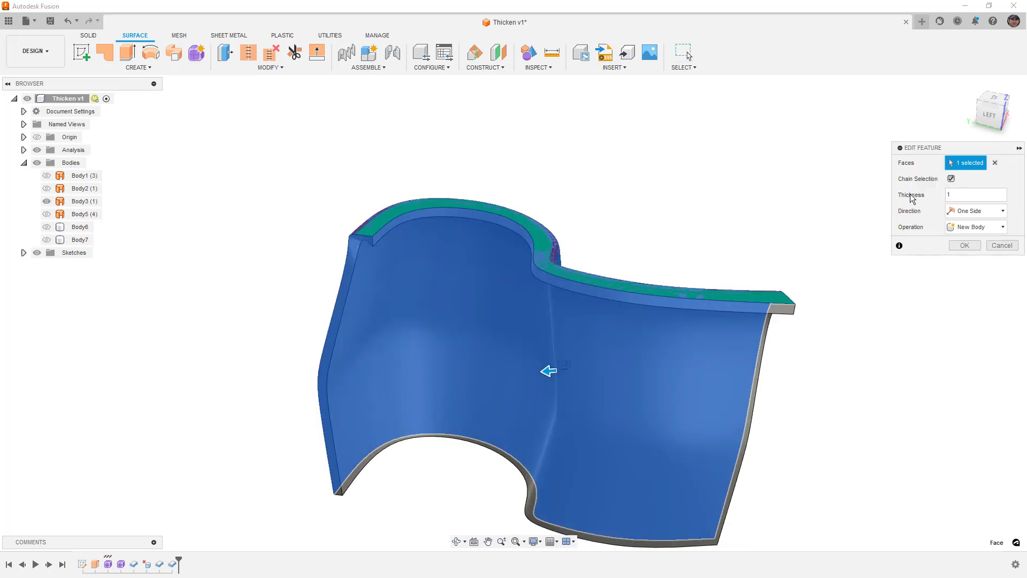
left_click(965, 245)
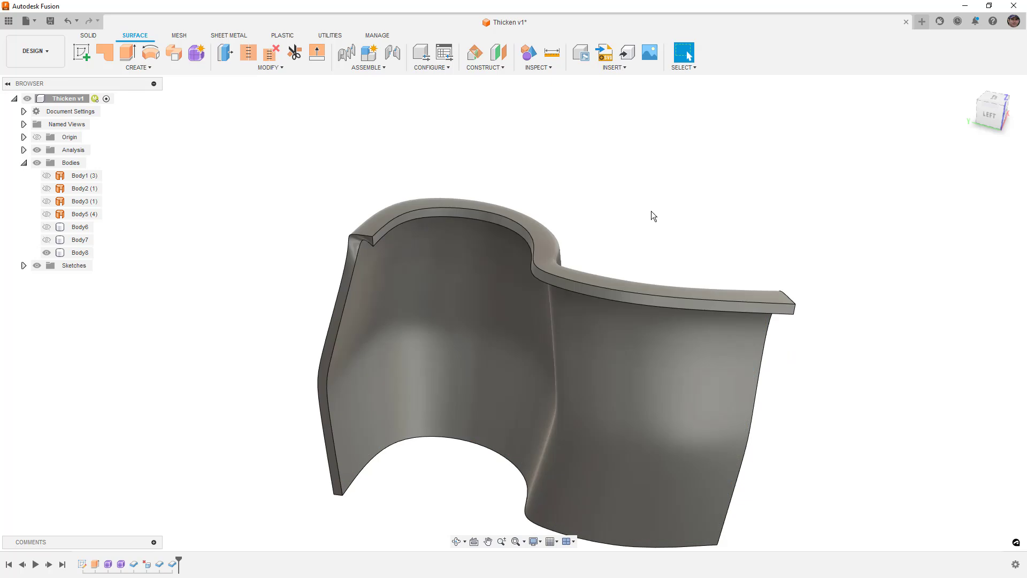
- Inspect the thin Body8's side and inner faces, the inner face measuring 1909.82 mm²
middle_click_drag(685, 261, 692, 221, "shift")
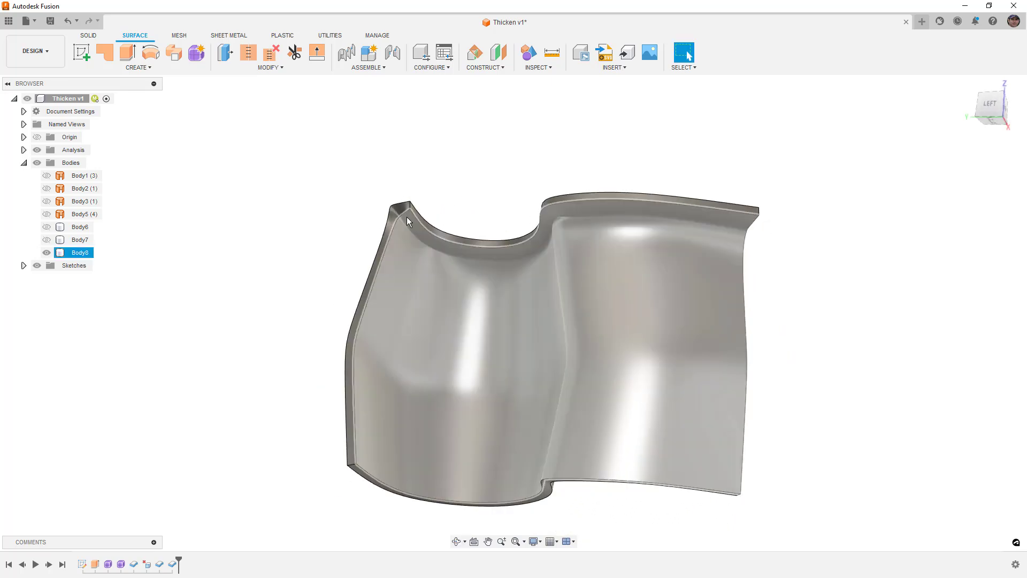
scroll(406, 215, "up", 6)
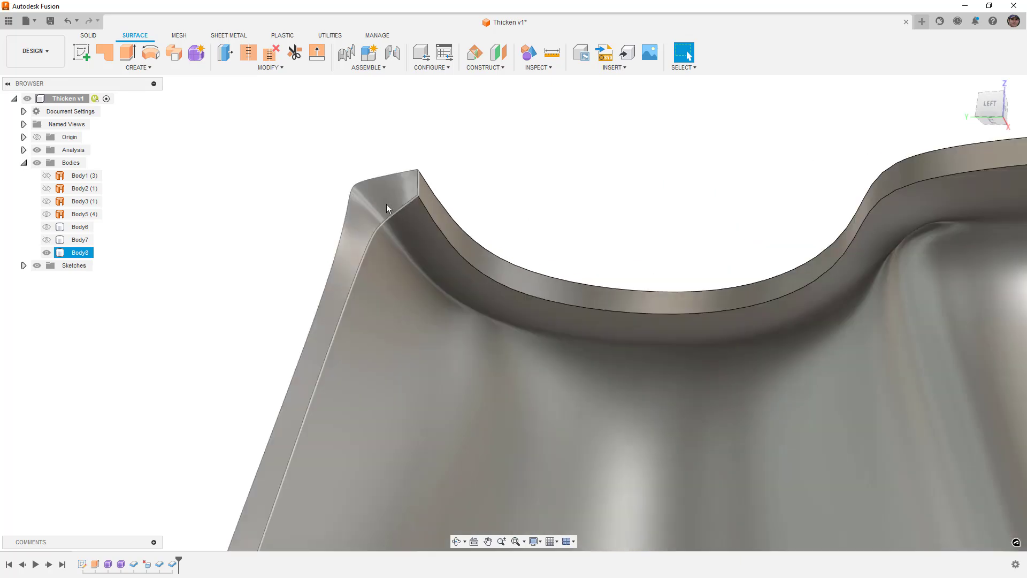
left_click(386, 205)
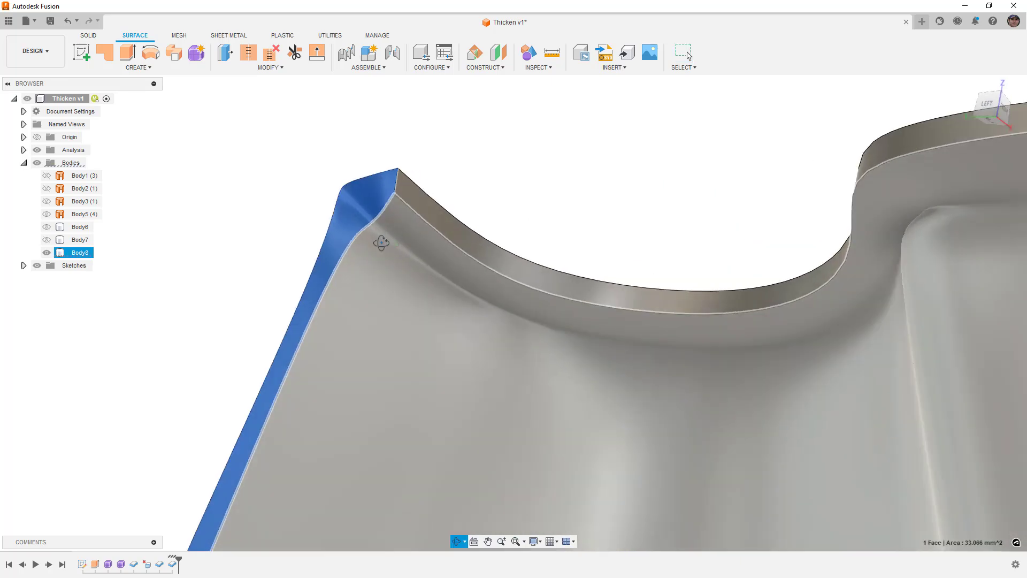
middle_click_drag(380, 237, 422, 243, "shift")
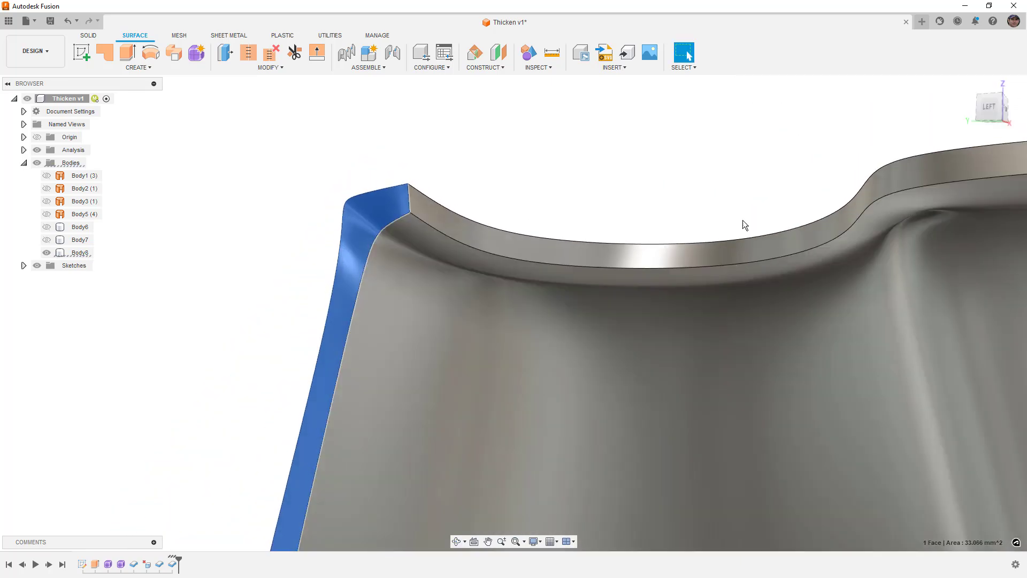
left_click(935, 213)
middle_click_drag(935, 213, 615, 146, "shift")
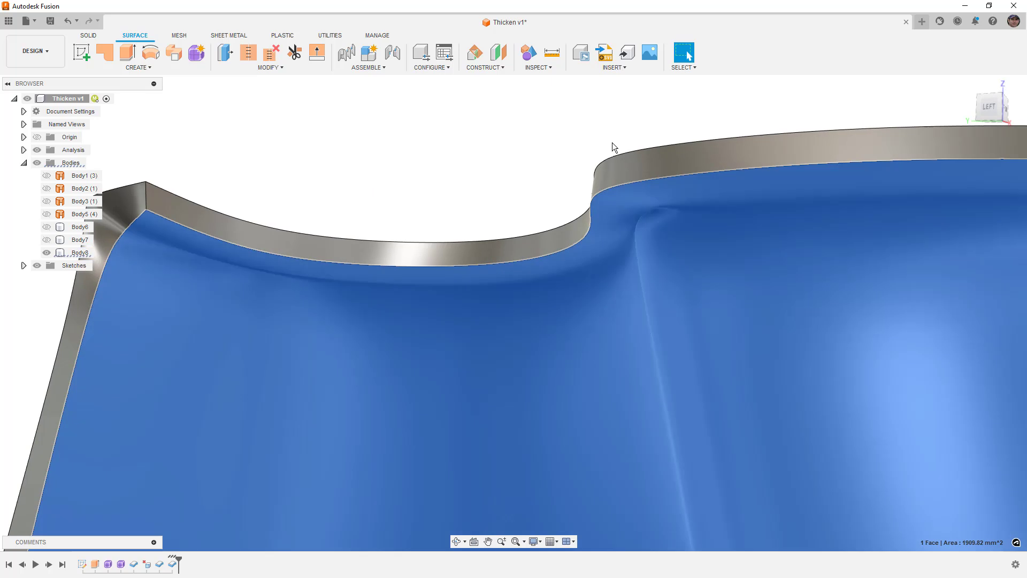
key("Escape")
scroll(655, 218, "up", 4)
middle_click_drag(654, 218, 560, 262, "shift")
scroll(598, 230, "down", 6)
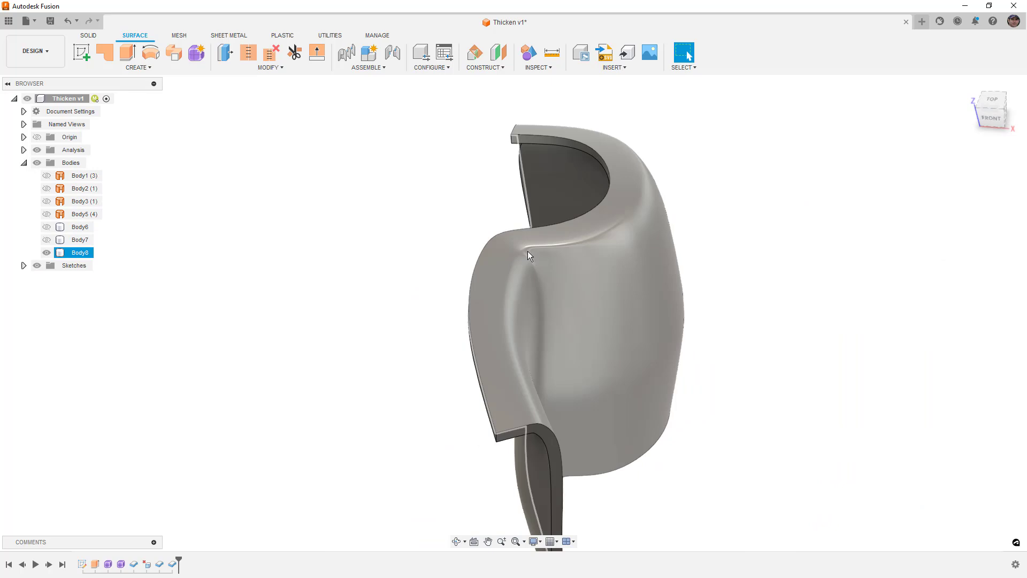
left_click(259, 181)
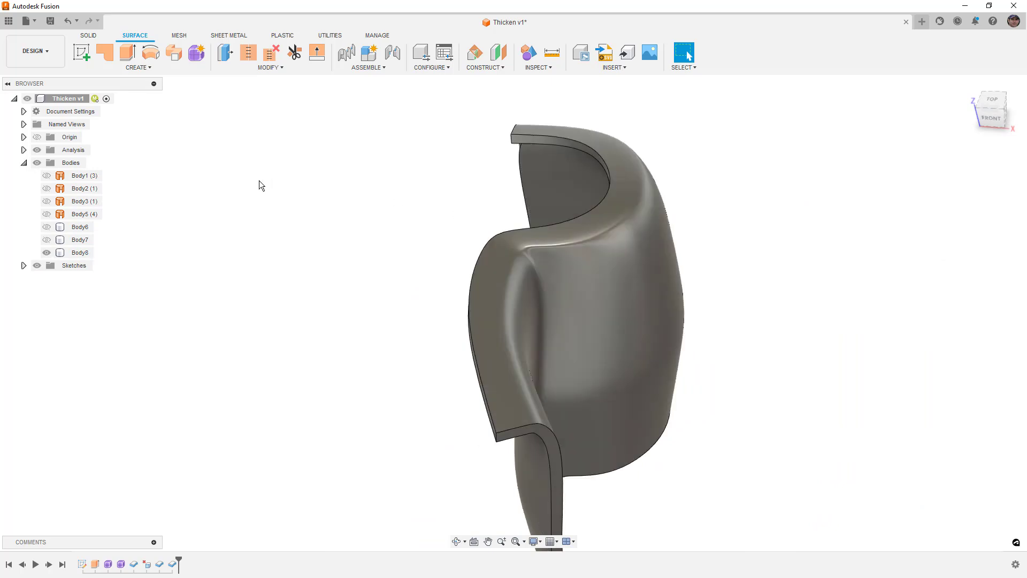
- Show CurvatureMap3 and Body3 while hiding the thickened Body8
left_click(24, 150)
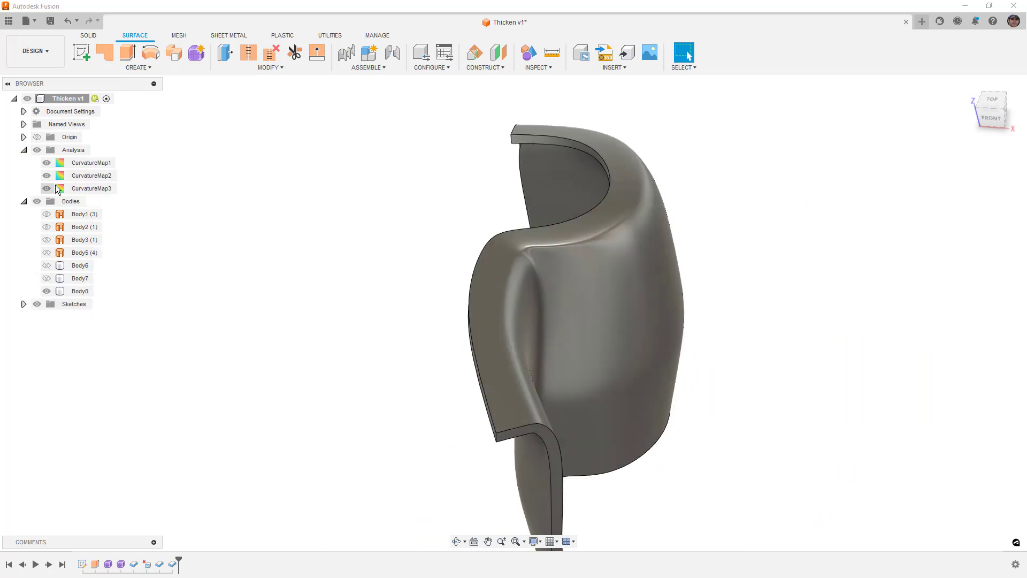
left_click(86, 190)
right_click(86, 189)
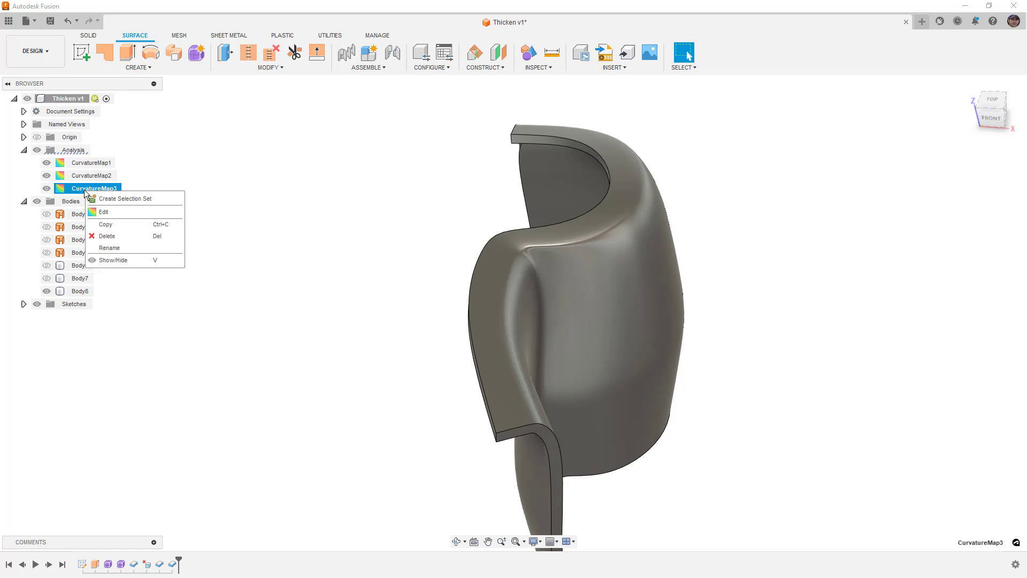
left_click(47, 240)
left_click(46, 291)
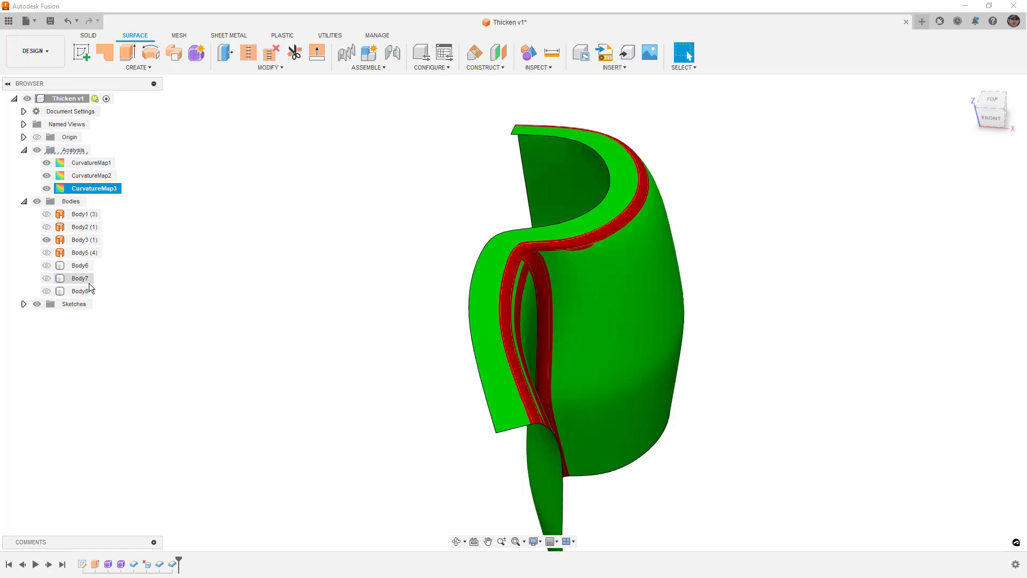
left_click(121, 194)
- Review CurvatureMap3's settings without changes and orbit to inspect the red crease line
right_click(79, 188)
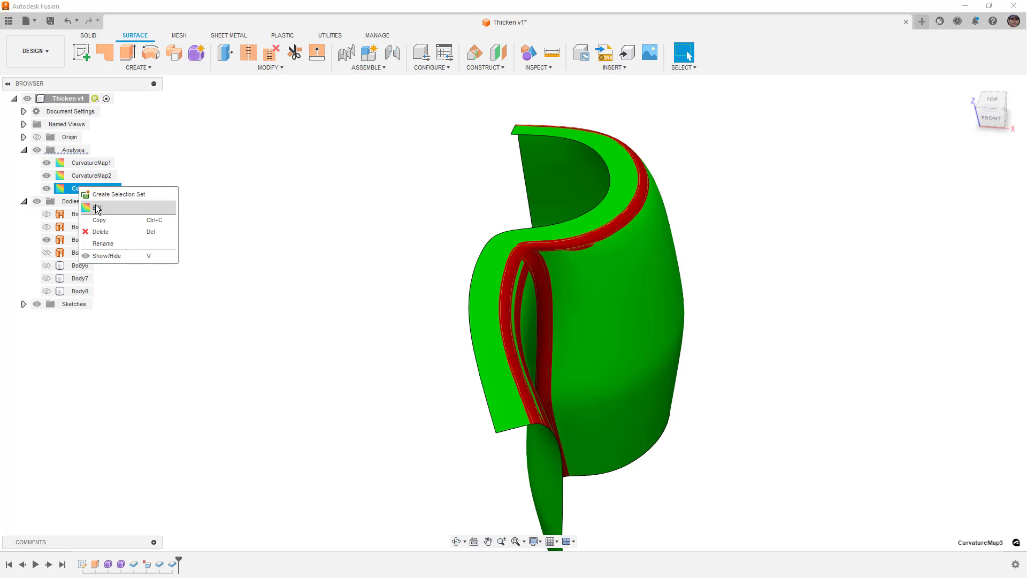
left_click(99, 207)
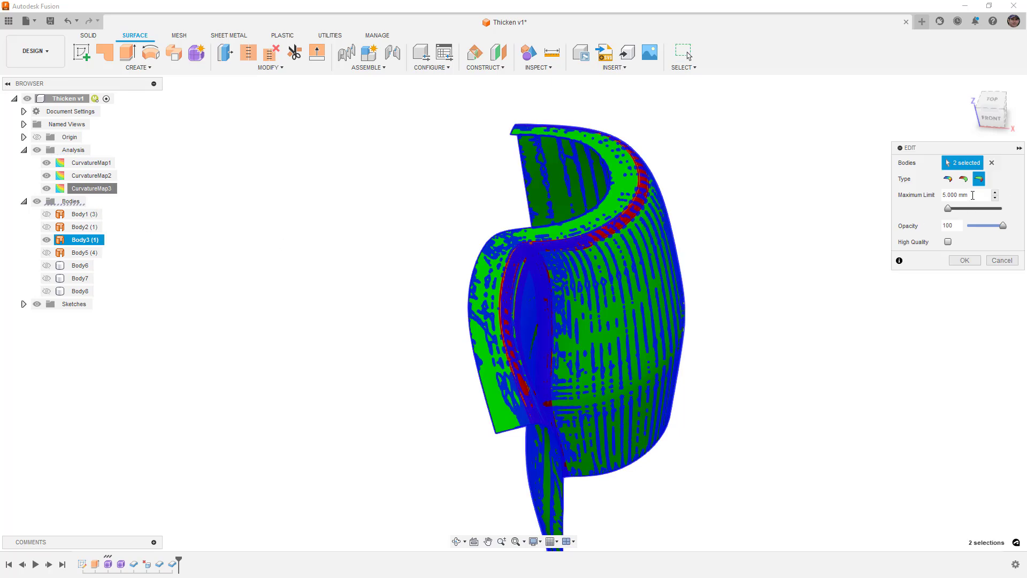
key("Return")
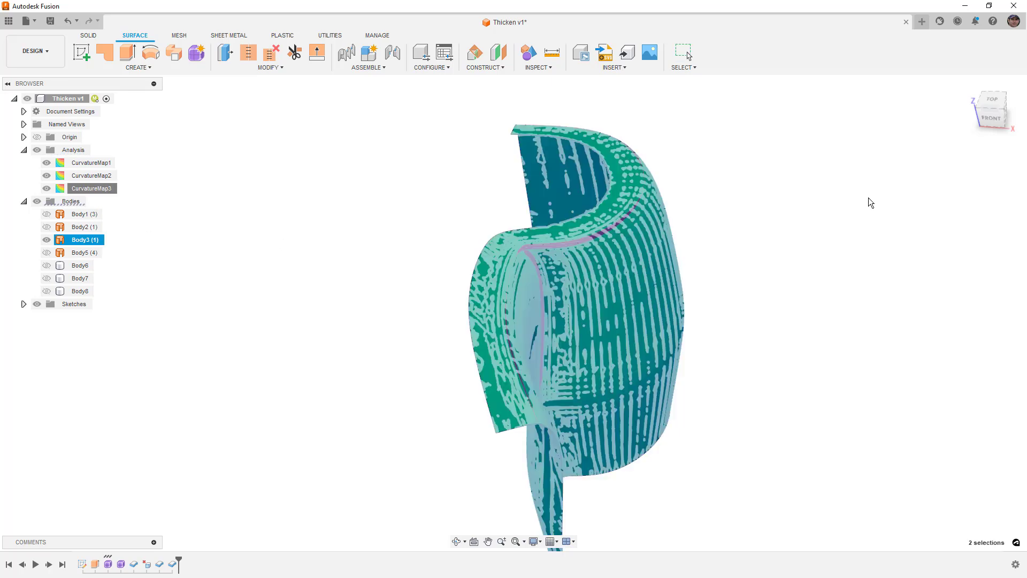
key("Escape")
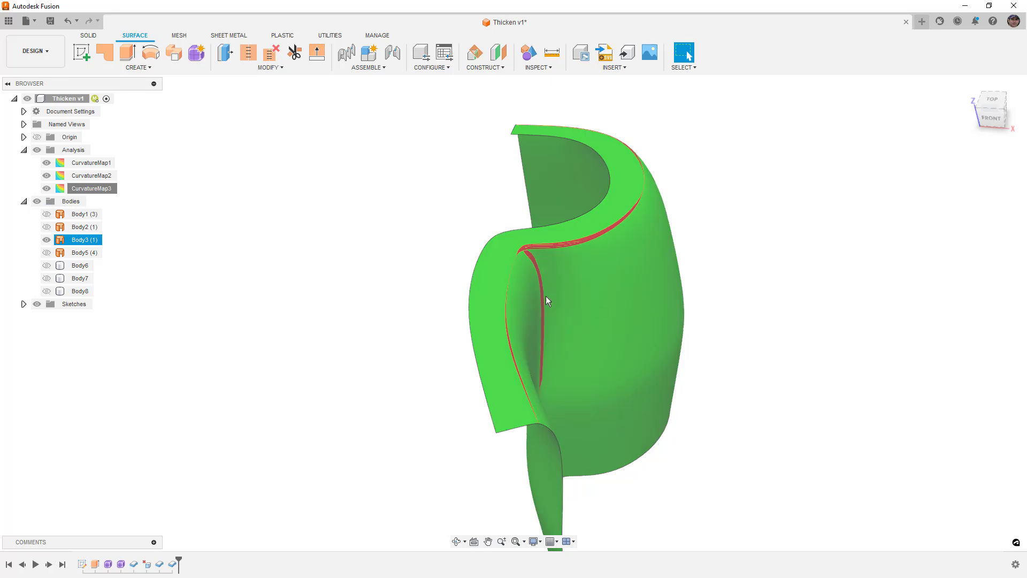
middle_click_drag(548, 301, 610, 249, "shift")
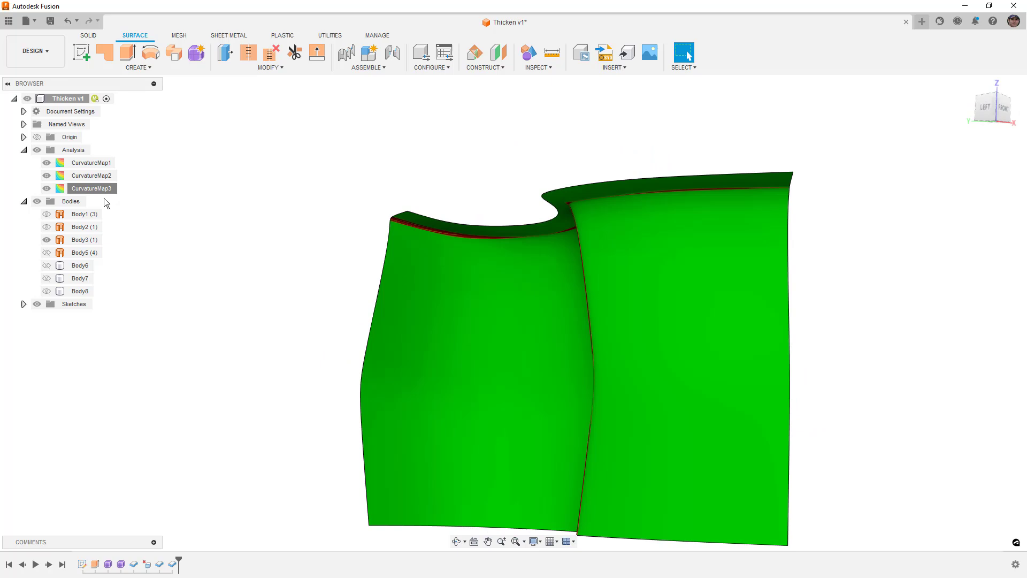
left_click(47, 291)
left_click(46, 278)
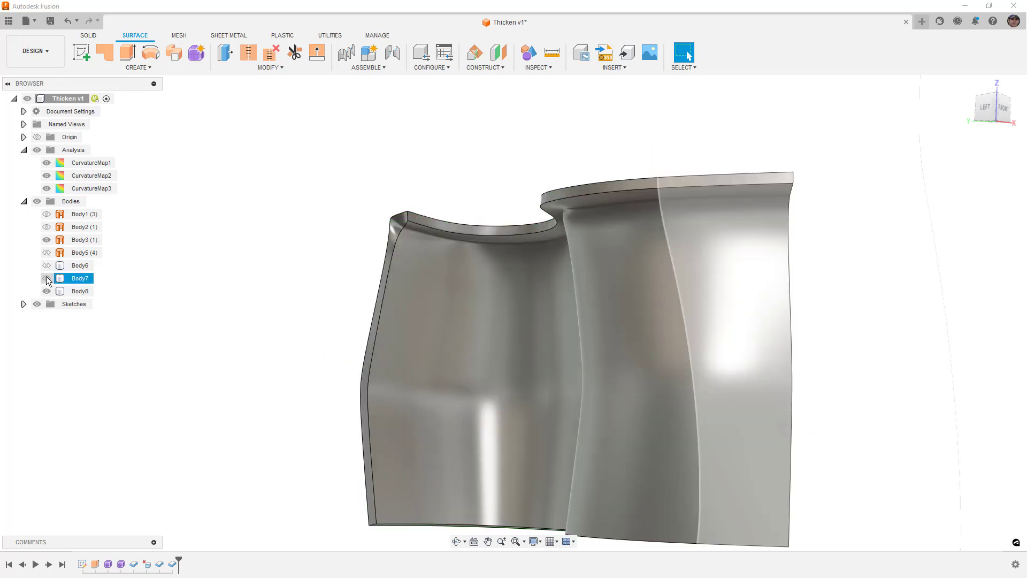
left_click(47, 279)
left_click(48, 241)
left_click(48, 241)
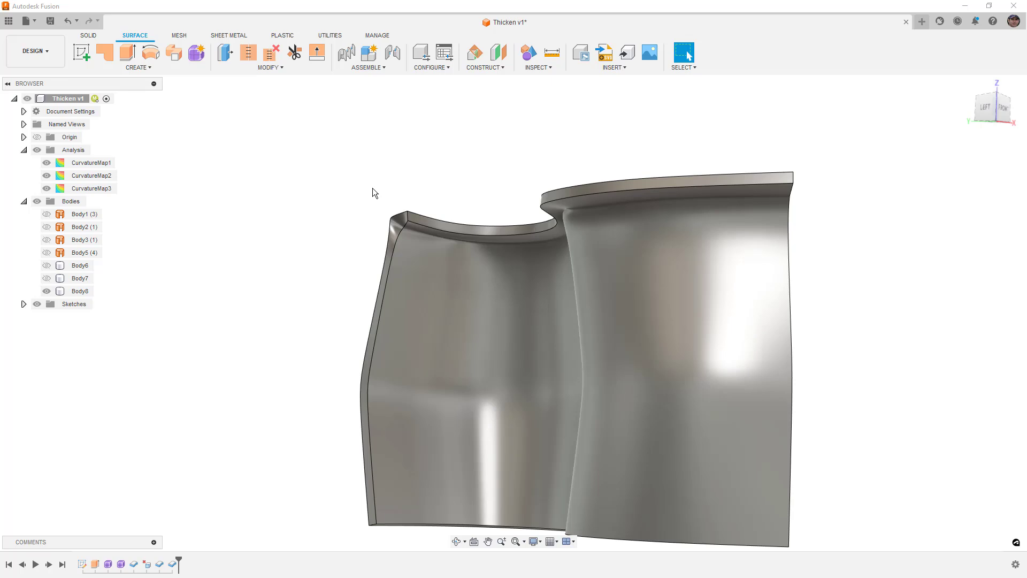
scroll(360, 191, "down", 2)
left_click(407, 230)
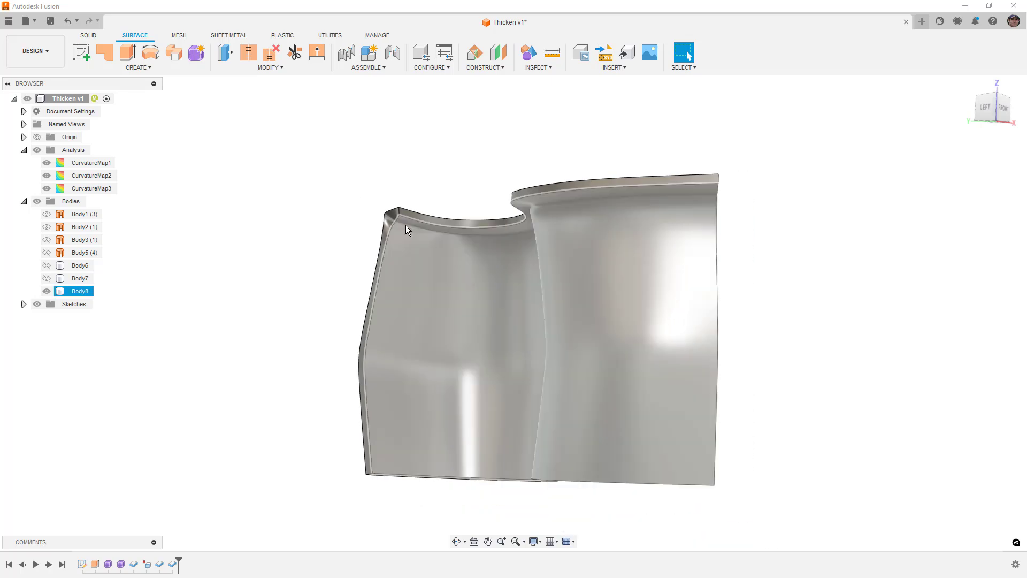
left_click(131, 249)
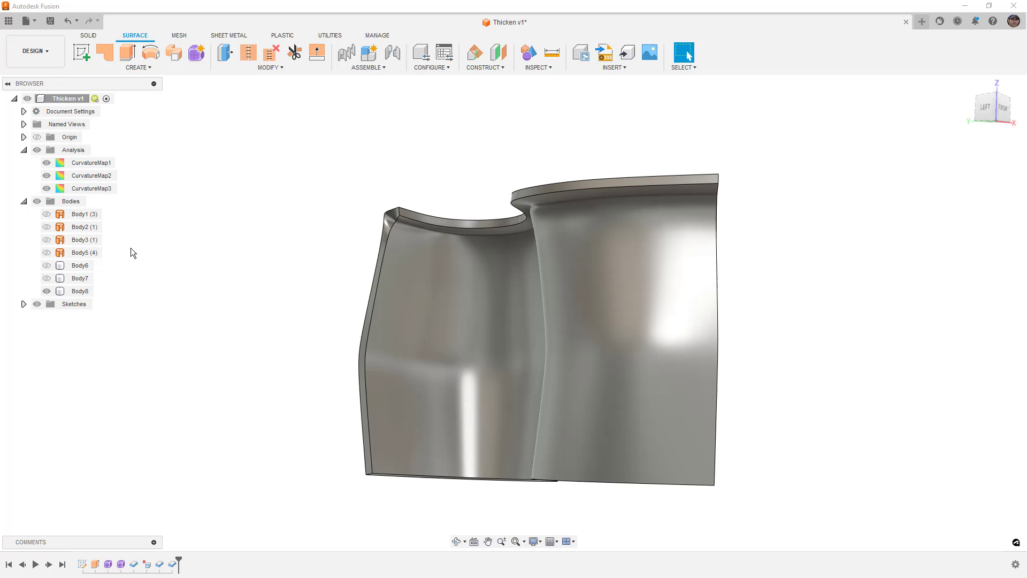
left_click(49, 242)
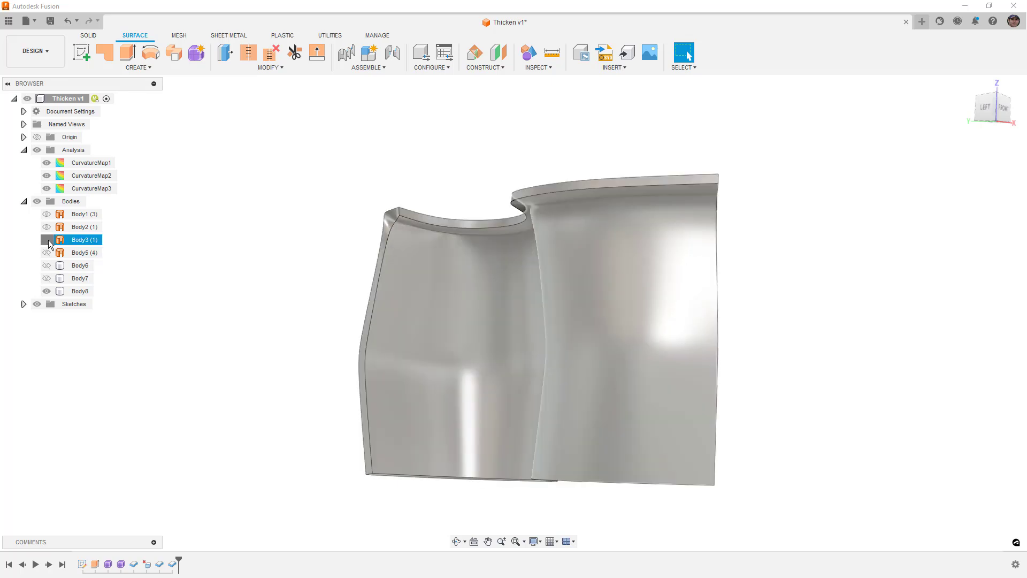
left_click(47, 240)
left_click(46, 291)
middle_click_drag(211, 273, 362, 284, "shift")
- Lower CurvatureMap3's maximum limit to 0.500 mm and show the thickened Body8
key("Escape")
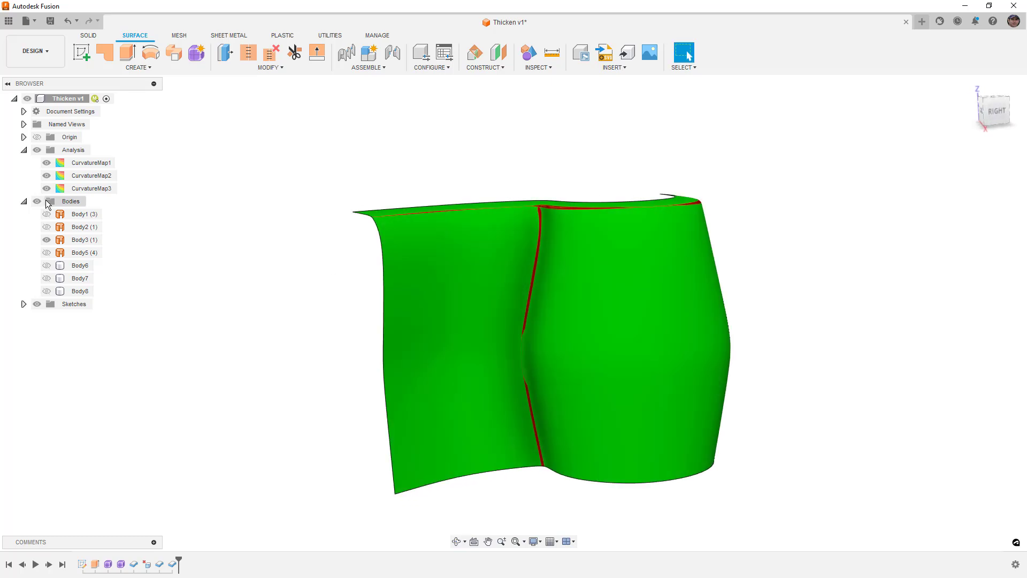
right_click(79, 192)
left_click(101, 213)
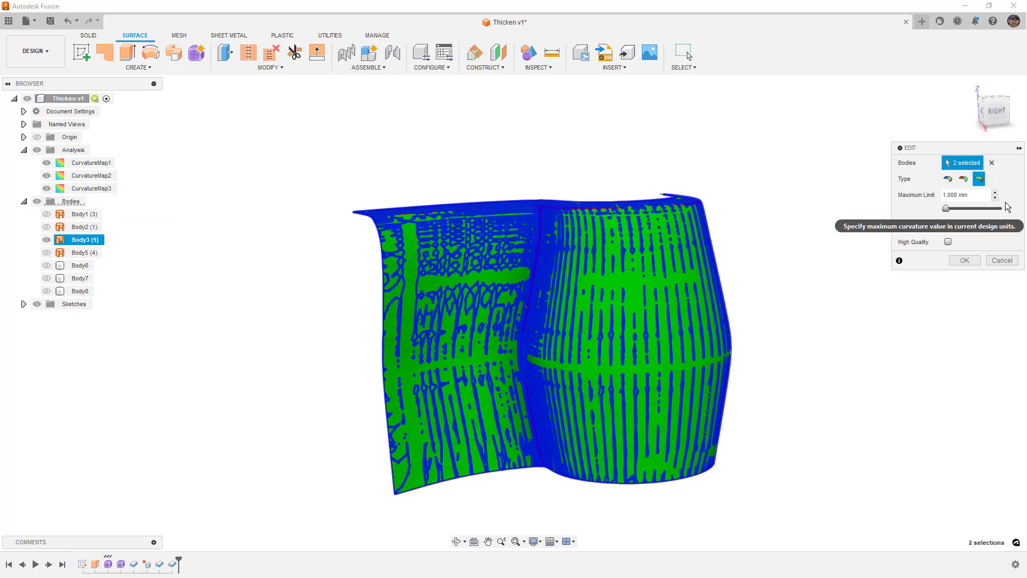
left_click(994, 198)
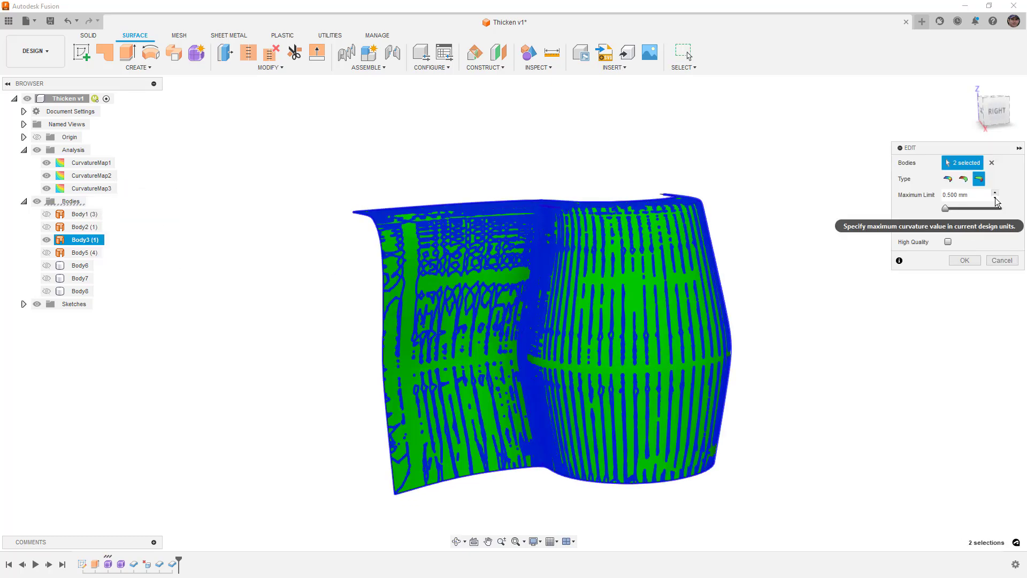
left_click(965, 260)
middle_click_drag(834, 281, 635, 268, "shift")
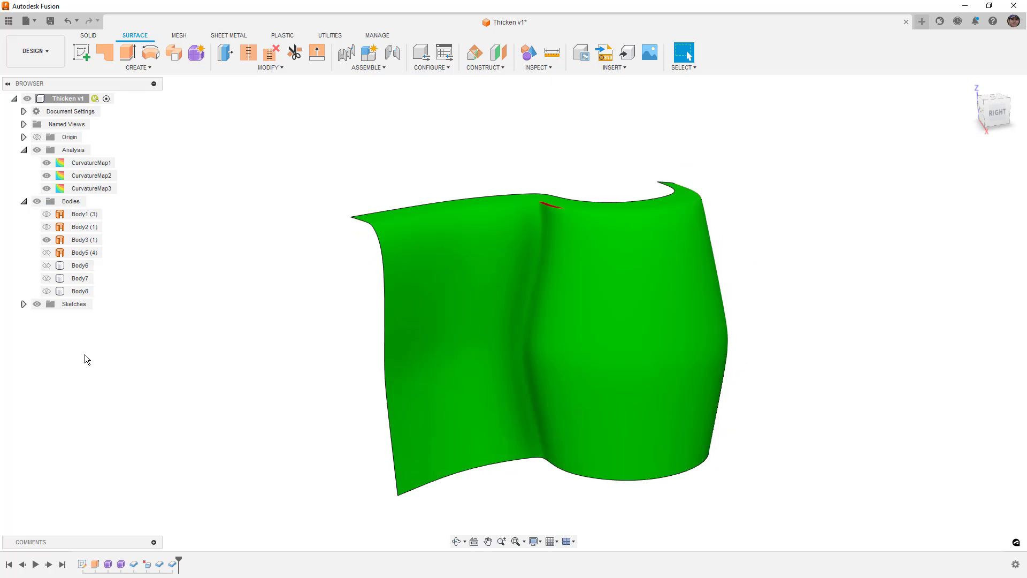
left_click(46, 291)
left_click(46, 239)
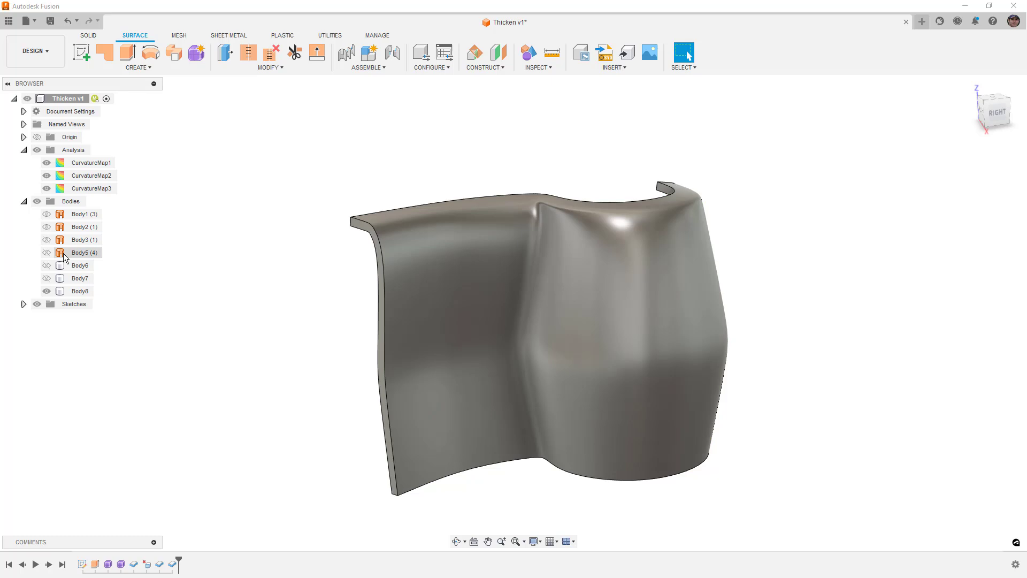
double_click(172, 563)
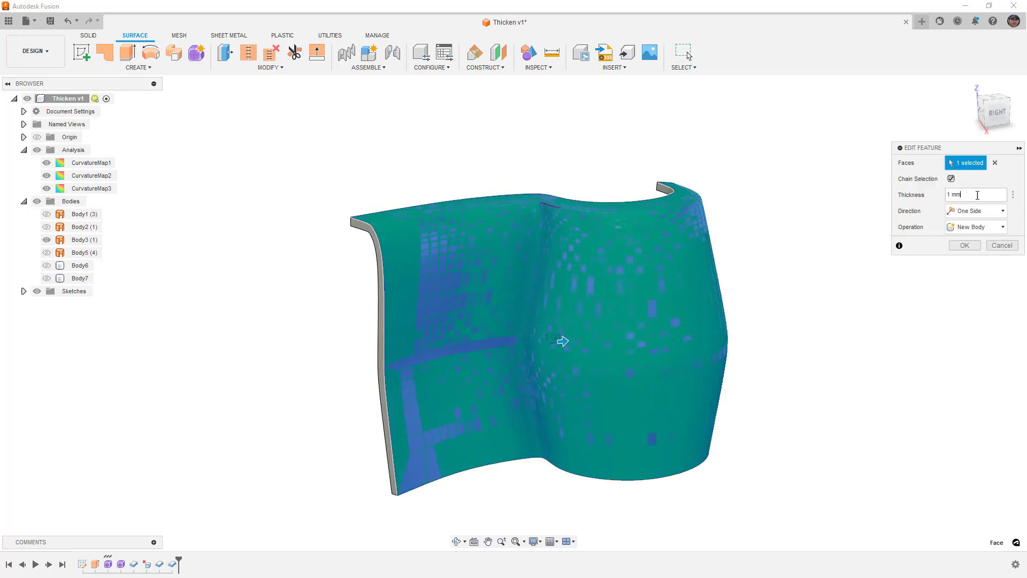
left_click_drag(977, 195, 914, 197)
key("Return")
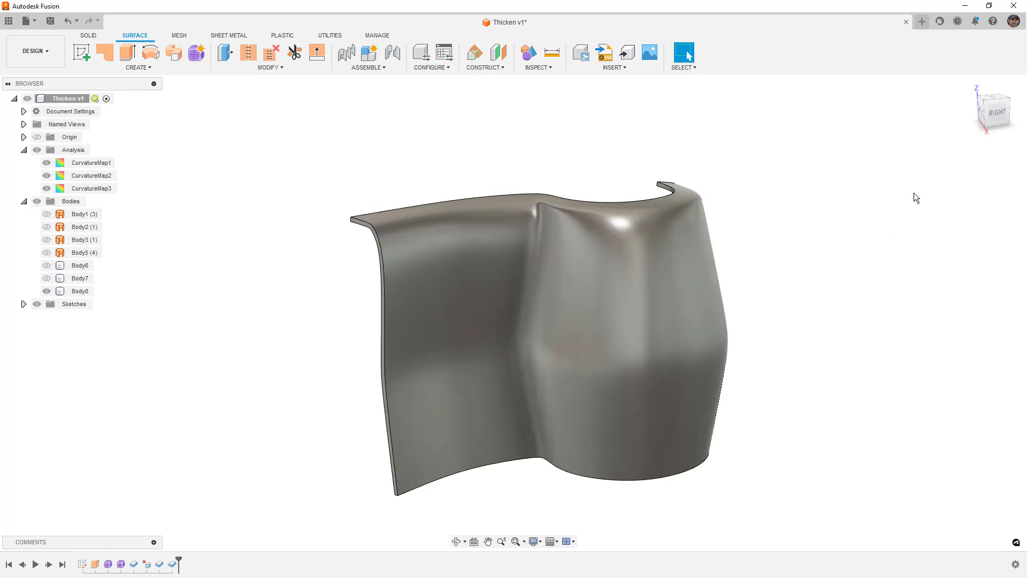
middle_click_drag(573, 287, 521, 232, "shift")
scroll(517, 217, "up", 5)
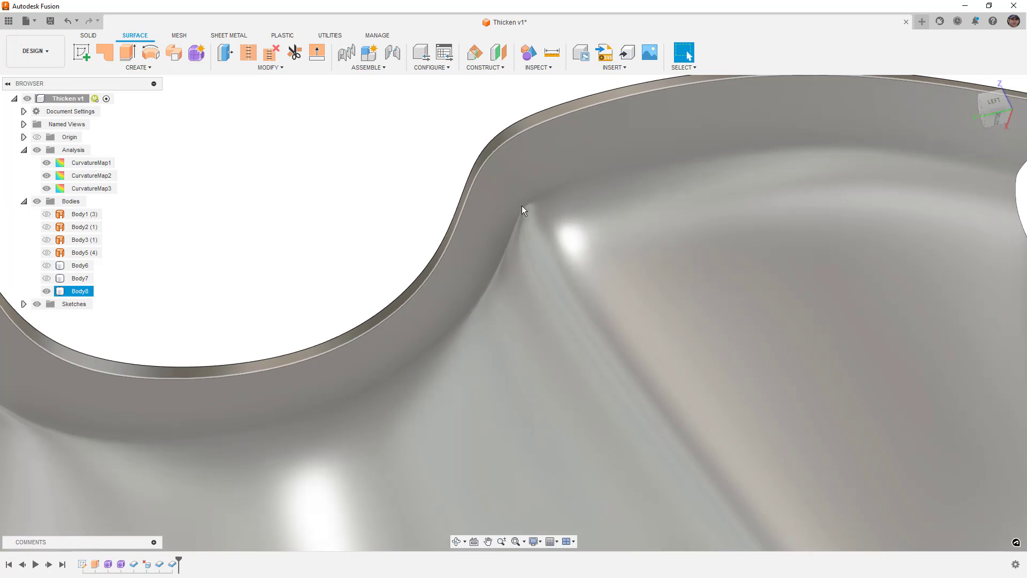
scroll(516, 216, "down", 5)
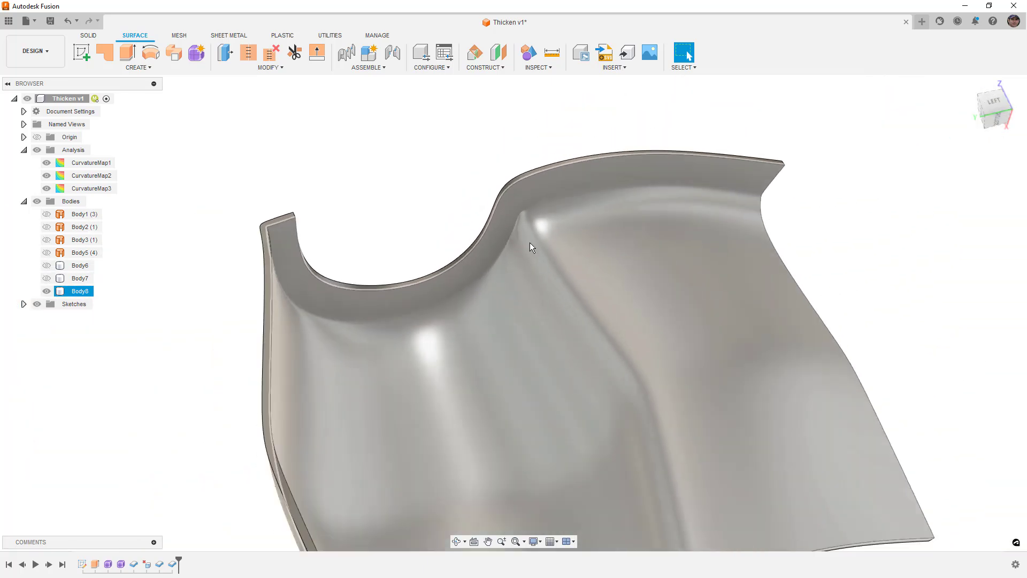
middle_click_drag(530, 246, 310, 305, "shift")
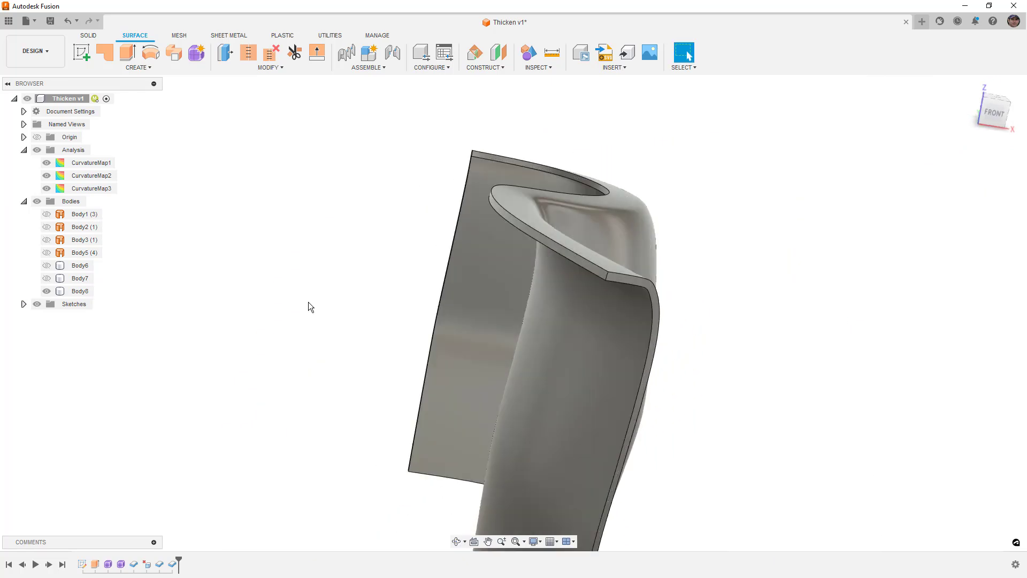
- Hide the thickened Body8 and show the Body5 surface
left_click(46, 291)
left_click(47, 252)
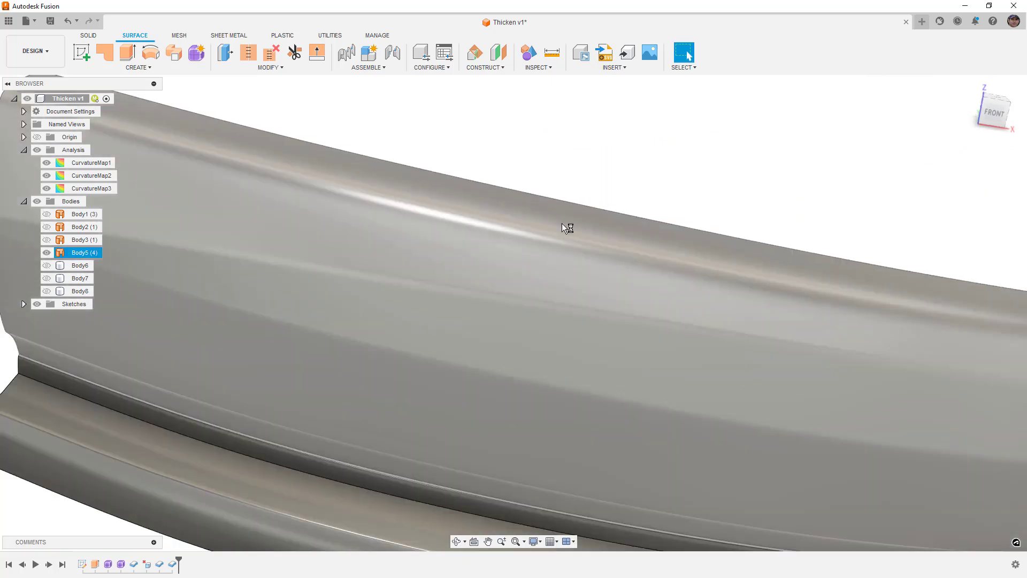
scroll(561, 230, "down", 5)
middle_click_drag(560, 252, 634, 335, "shift")
- Zoom in on Body5's groove and select the edge running along it
key("Escape")
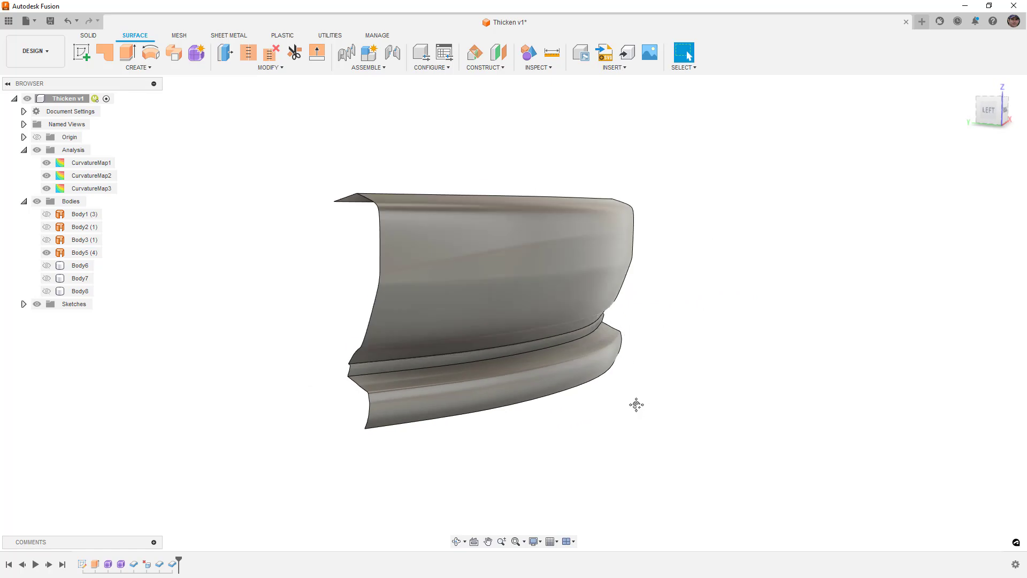
middle_click_drag(637, 406, 674, 387)
left_click(419, 360)
scroll(404, 359, "up", 6)
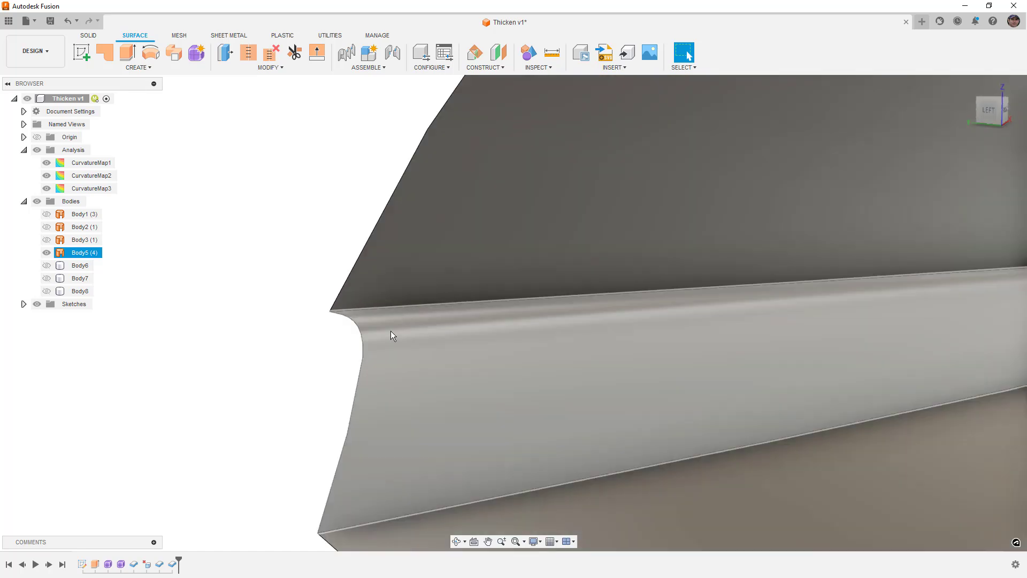
mouse_move(391, 332)
middle_mouse_down("shift")
mouse_move(434, 330)
mouse_move(408, 342)
middle_mouse_up("shift")
key("Escape")
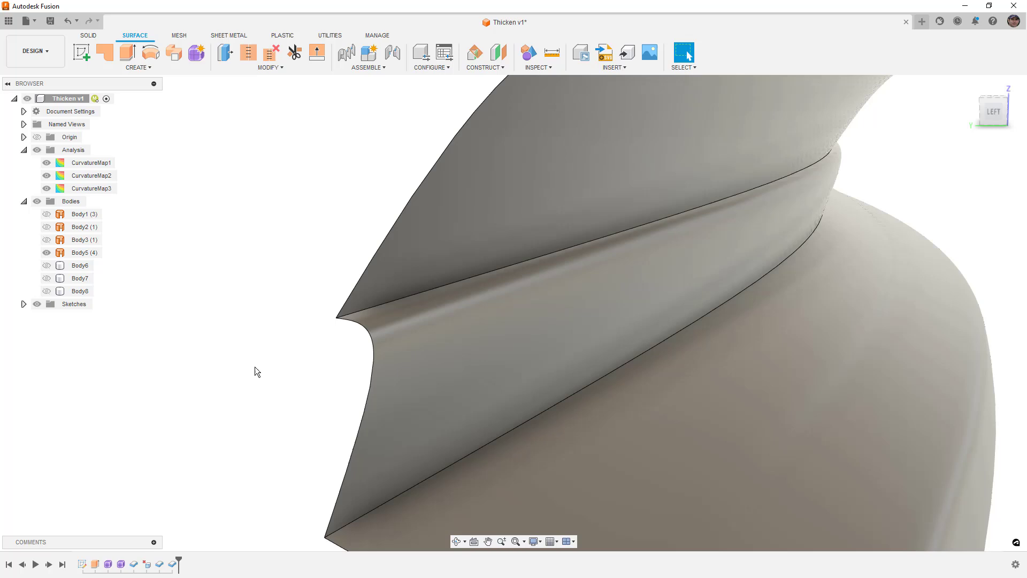
left_click(391, 300)
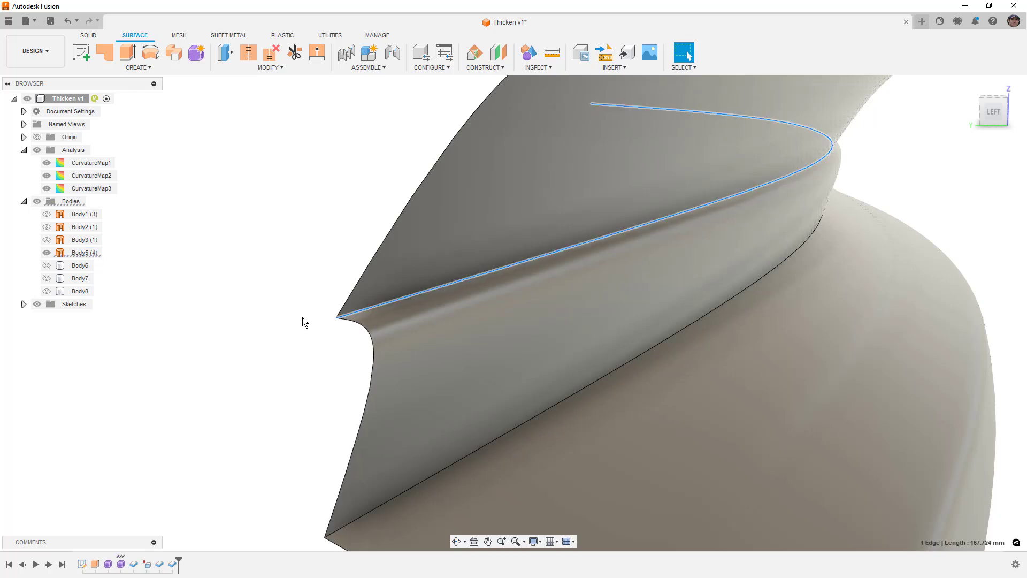
- Start Thicken on Body5's upper face and drag the thickness inward to -3 mm
left_click(293, 270)
left_click(138, 68)
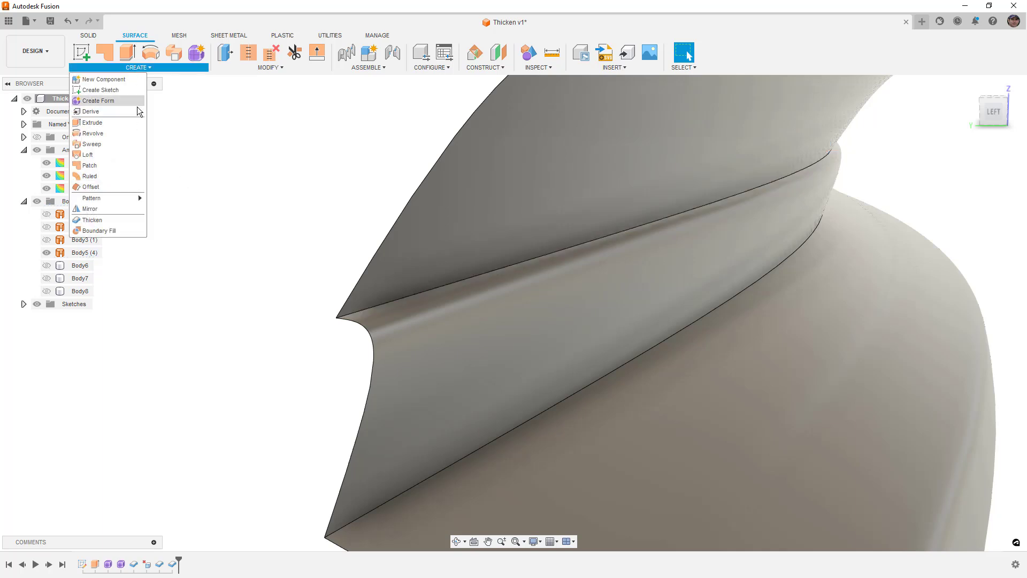
left_click(118, 219)
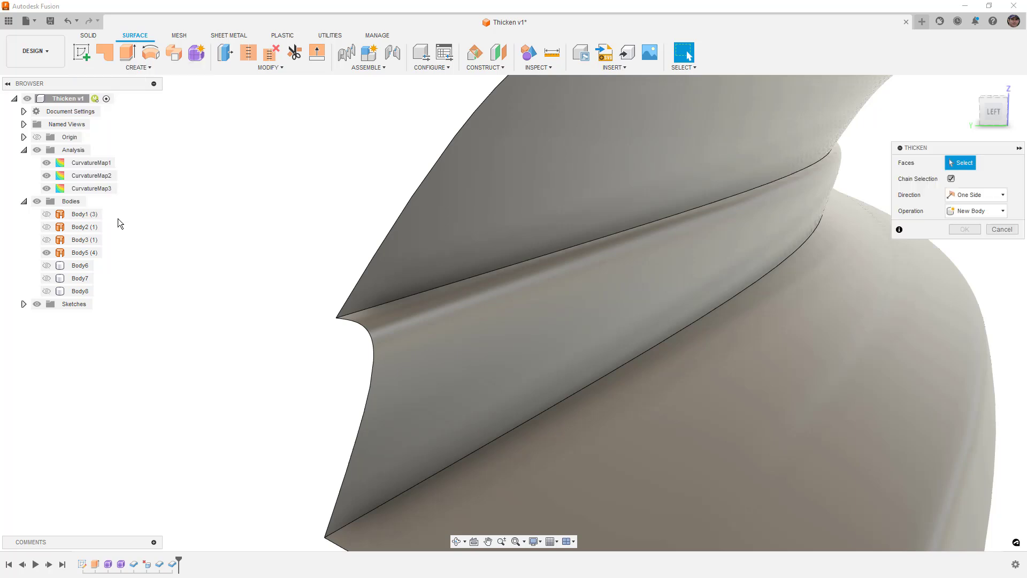
middle_click_drag(118, 218, 266, 247, "shift")
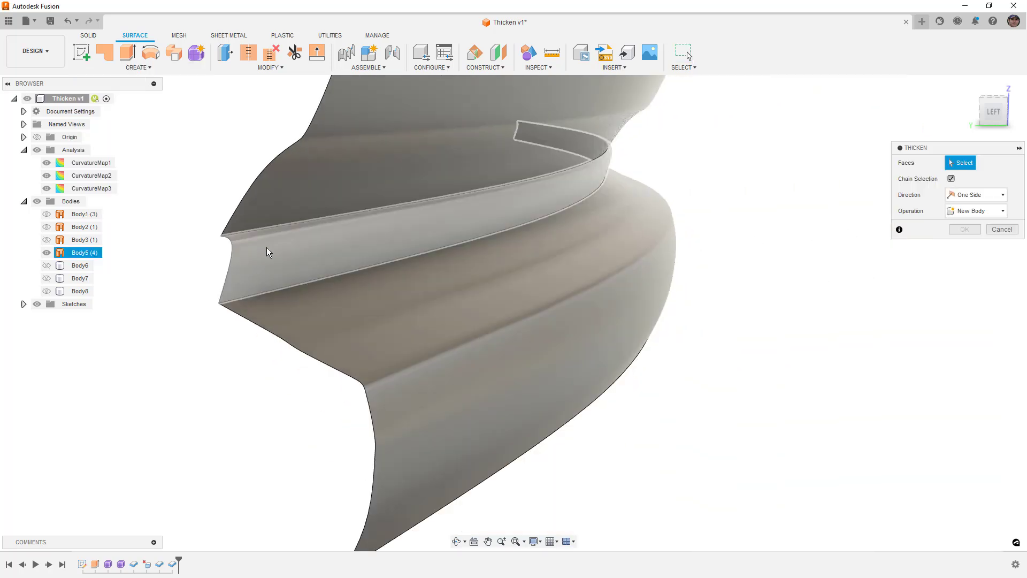
left_click(267, 247)
middle_click_drag(239, 287, 266, 278, "shift")
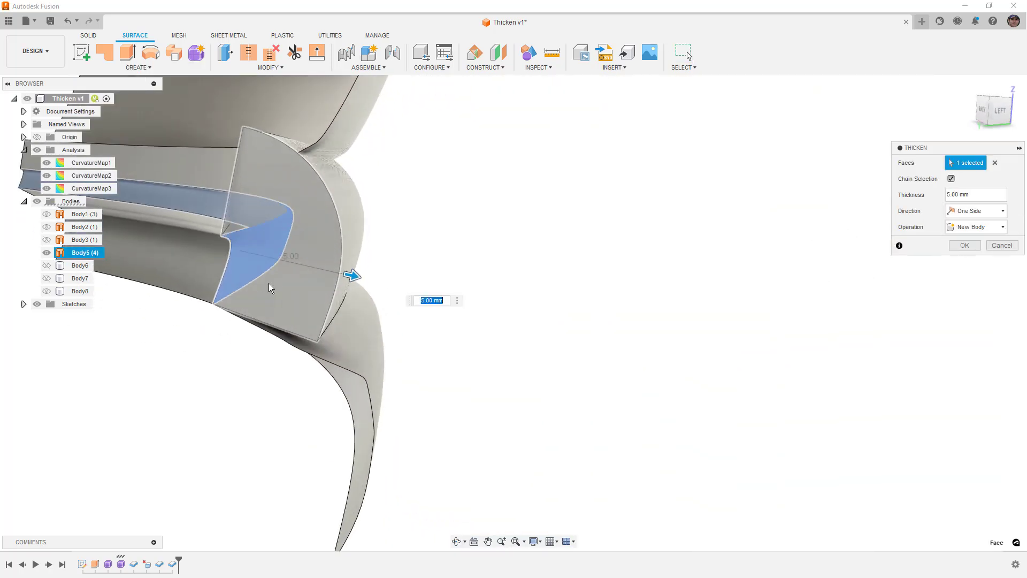
left_click_drag(352, 276, 189, 308)
middle_click_drag(190, 308, 593, 329, "shift")
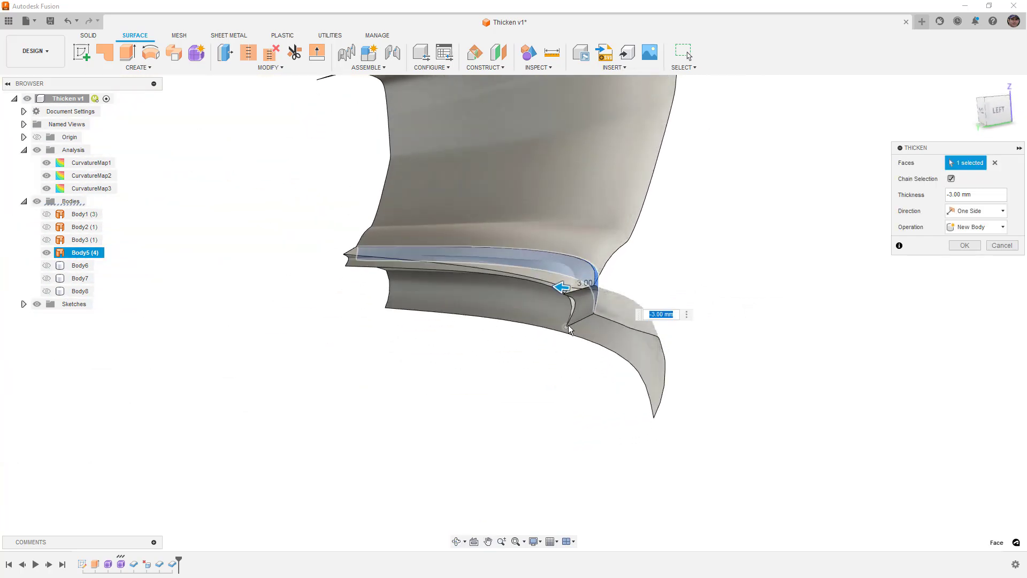
- Switch to the lower face, try thicknesses -1, -4 and -7 mm, then clear Faces
scroll(569, 329, "up", 3)
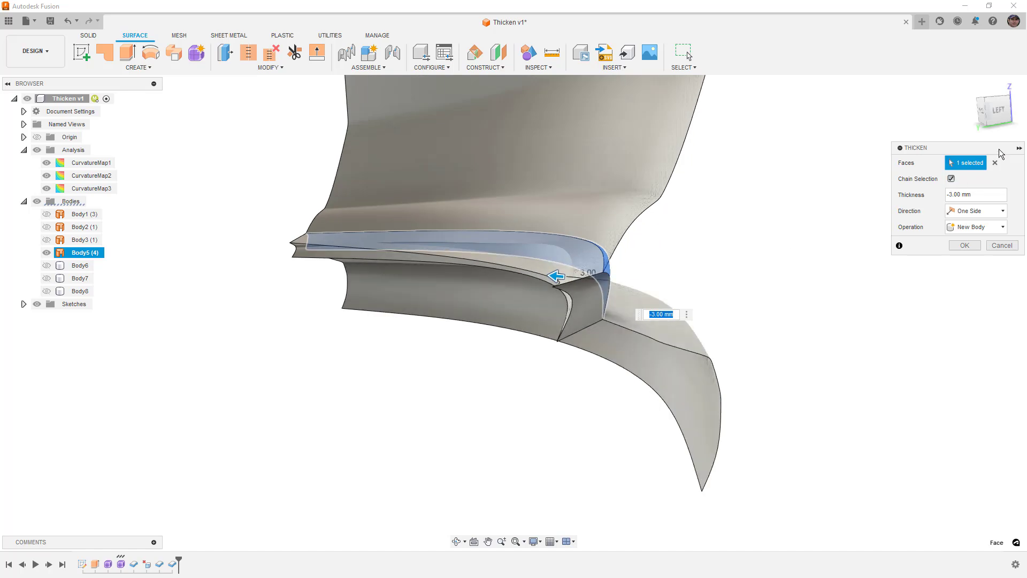
left_click(995, 163)
left_click(672, 366)
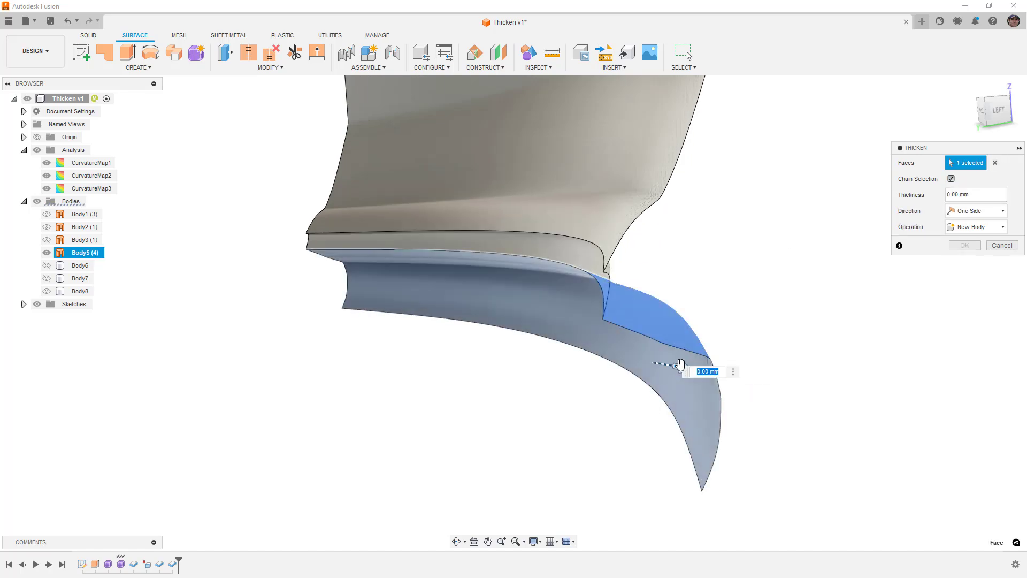
type("-1")
key("Return")
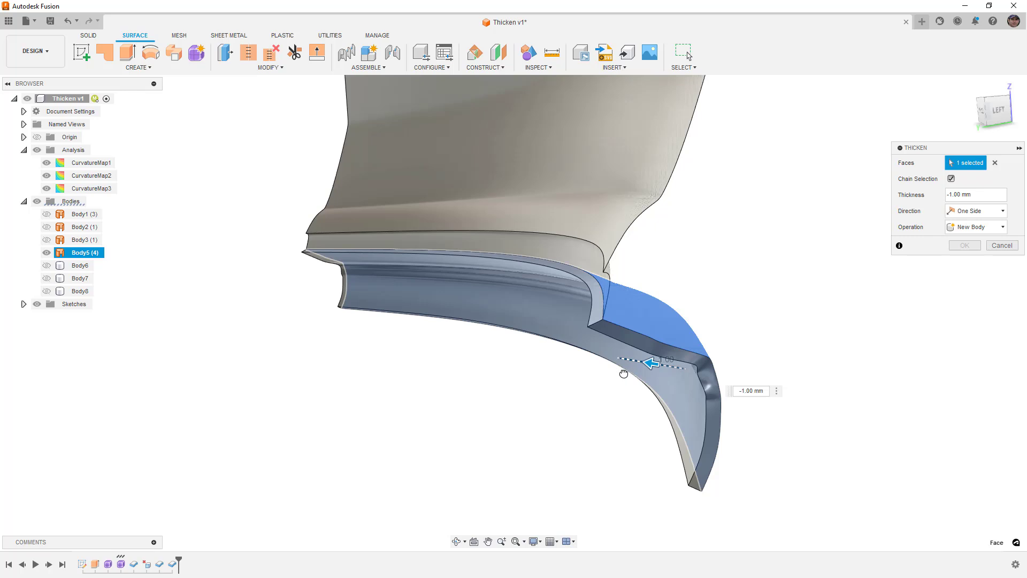
type("-4")
key("Return")
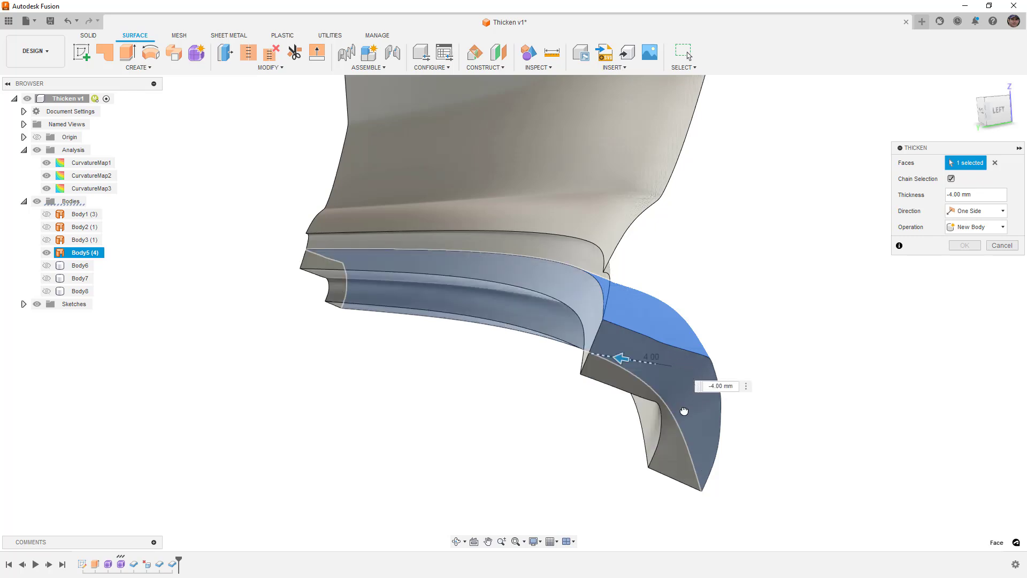
type("-7")
key("Return")
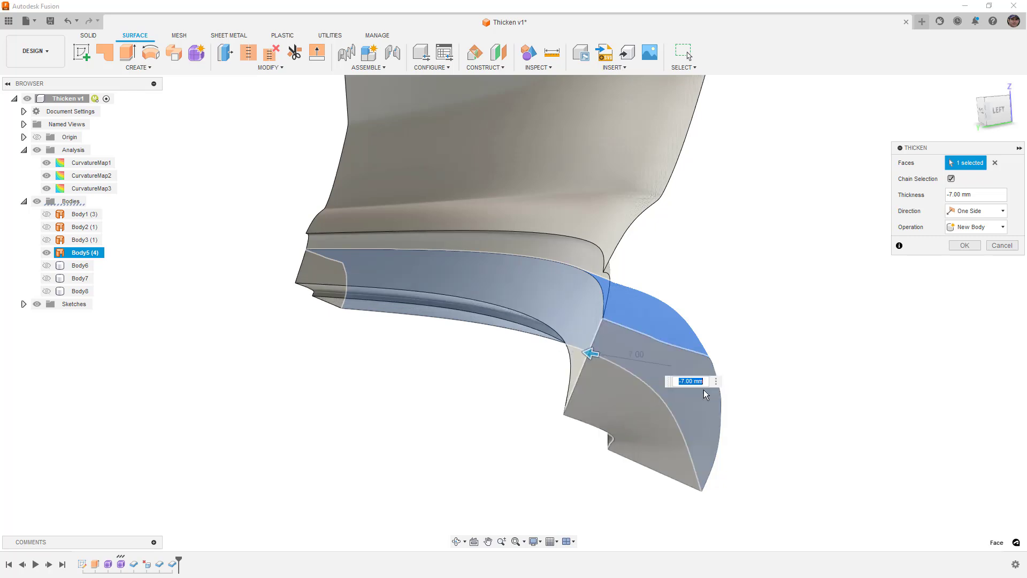
left_click(995, 162)
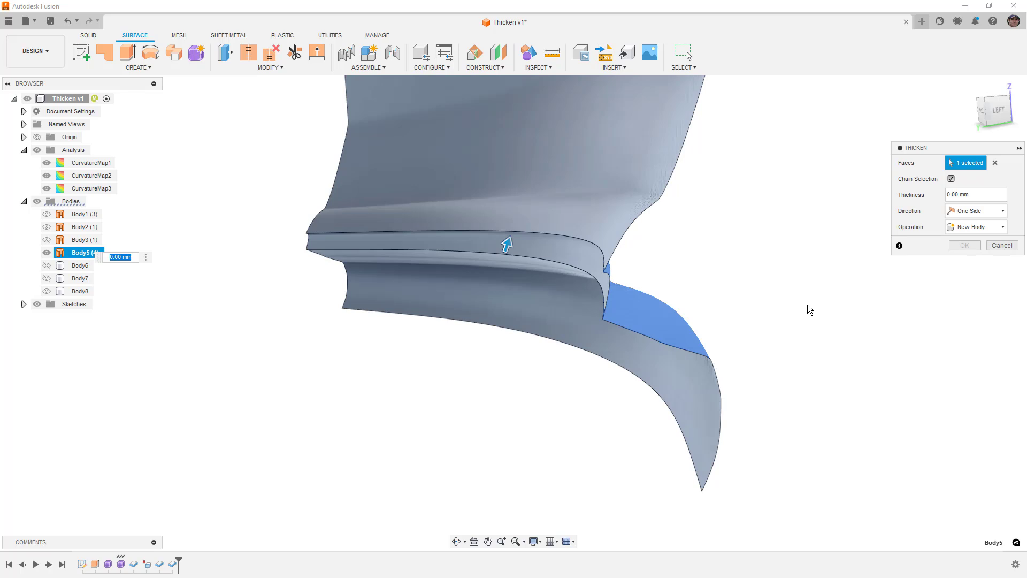
- Try -1 mm then -2 mm thickness on Body5, and cancel after the offset error
left_click(925, 196)
type("-1")
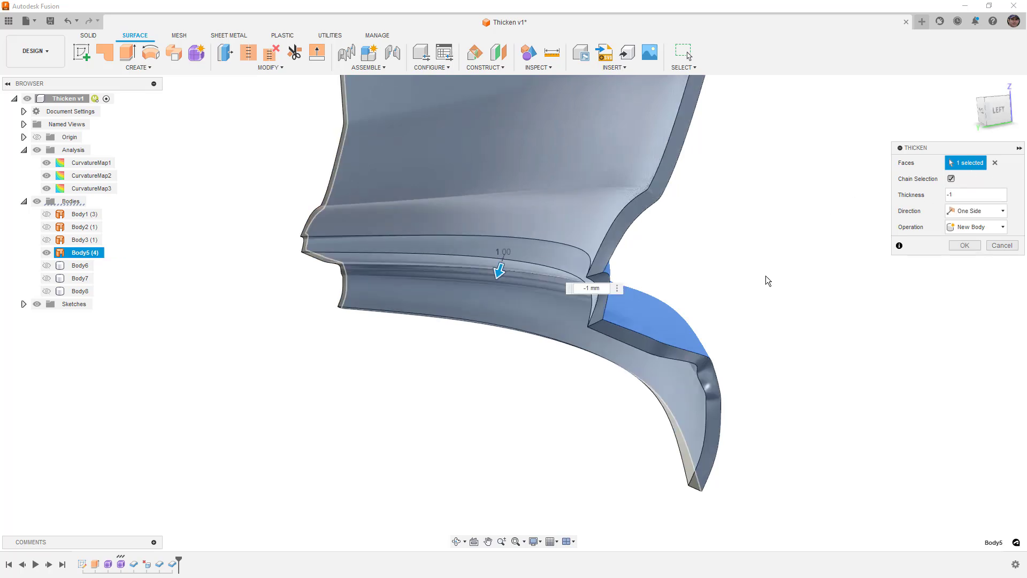
middle_click_drag(745, 335, 759, 320, "shift")
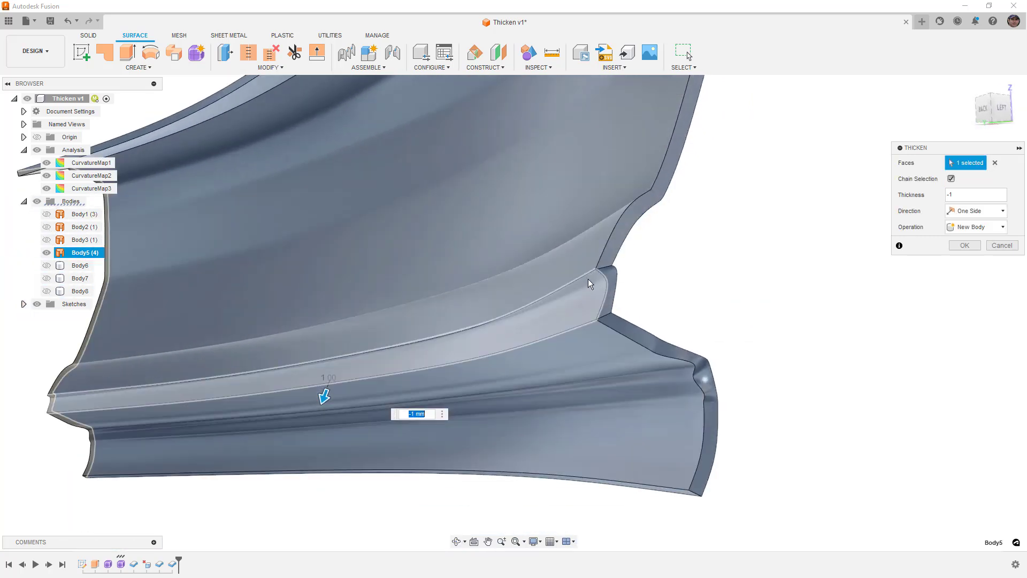
middle_click_drag(571, 333, 544, 319, "shift")
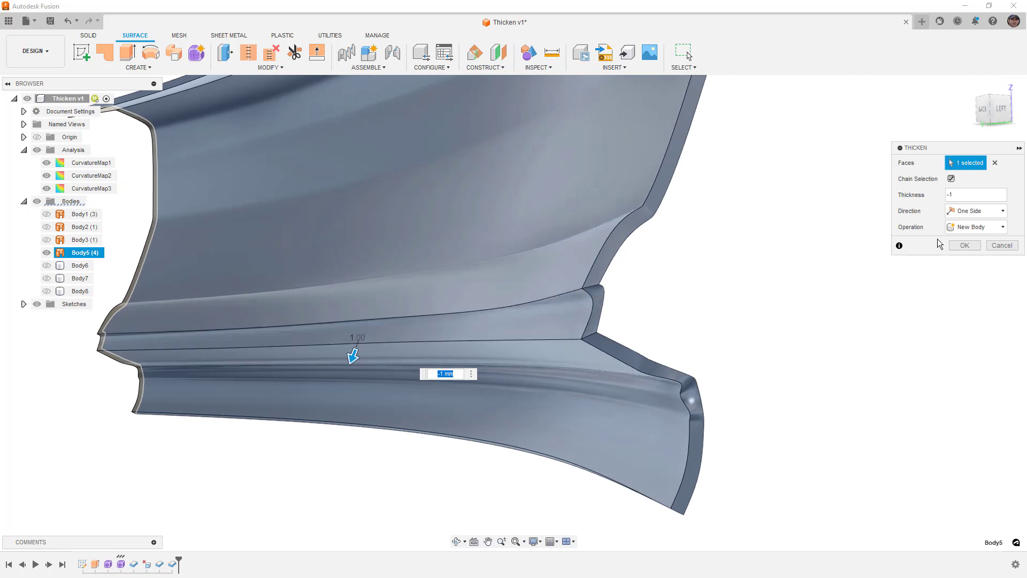
left_click(968, 193)
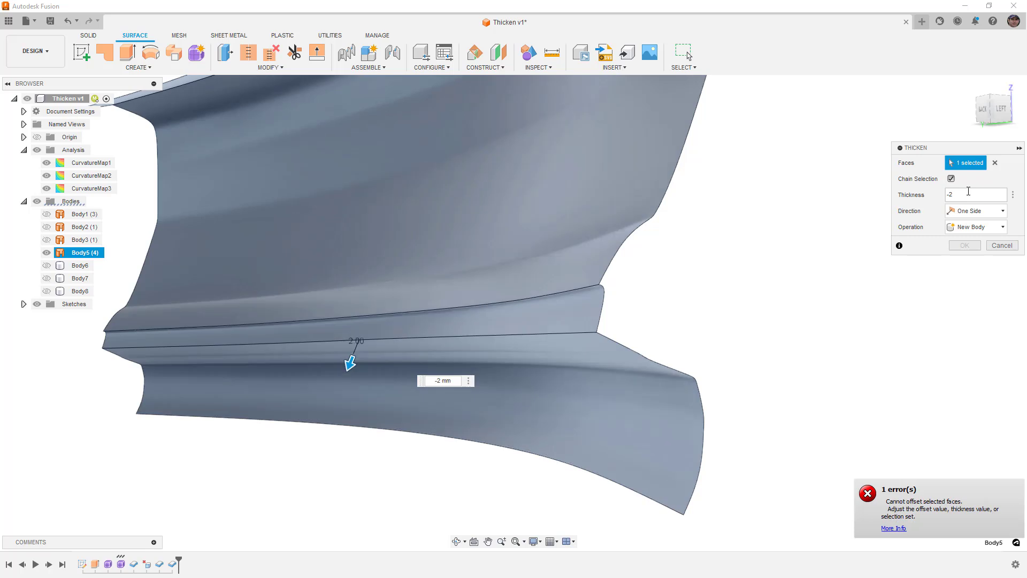
left_click(1001, 245)
scroll(750, 272, "down", 2)
- Offset the lower crease face by 2 mm into surface Body9
mouse_move(749, 272)
middle_mouse_down("shift")
mouse_move(717, 276)
mouse_move(744, 276)
middle_mouse_up("shift")
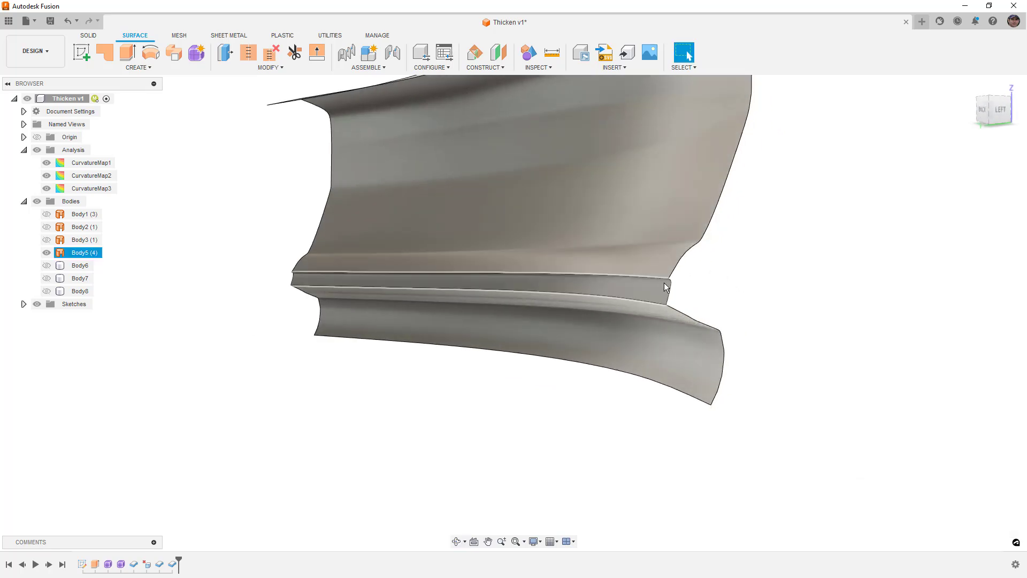
scroll(644, 282, "up", 5)
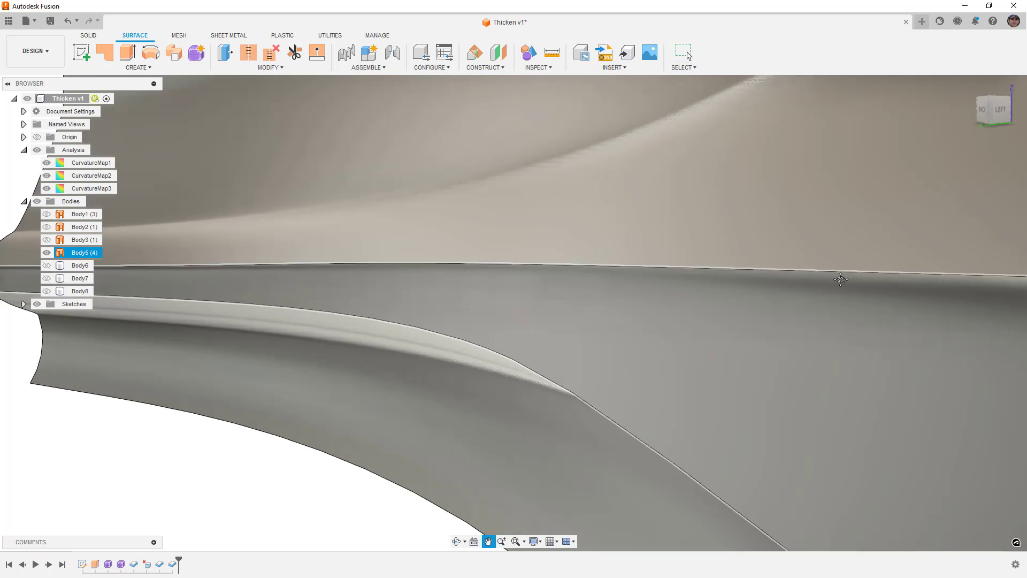
middle_click_drag(706, 287, 777, 272)
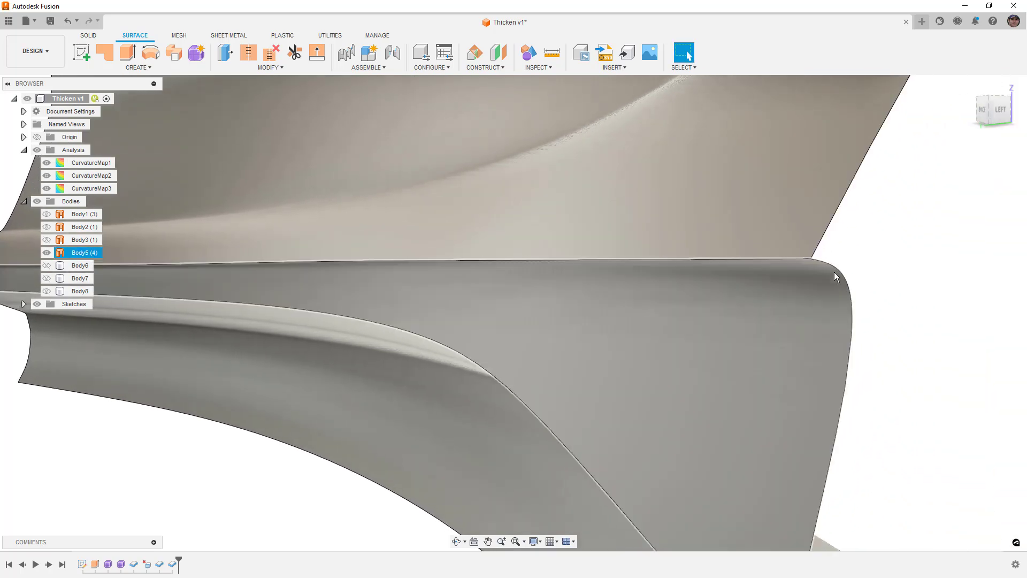
left_click(809, 248)
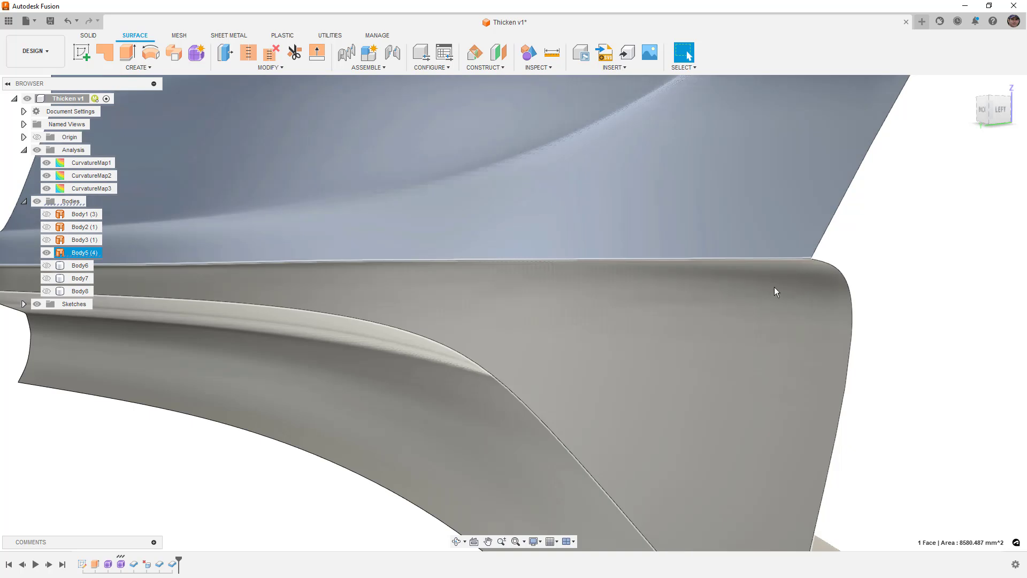
left_click(137, 445)
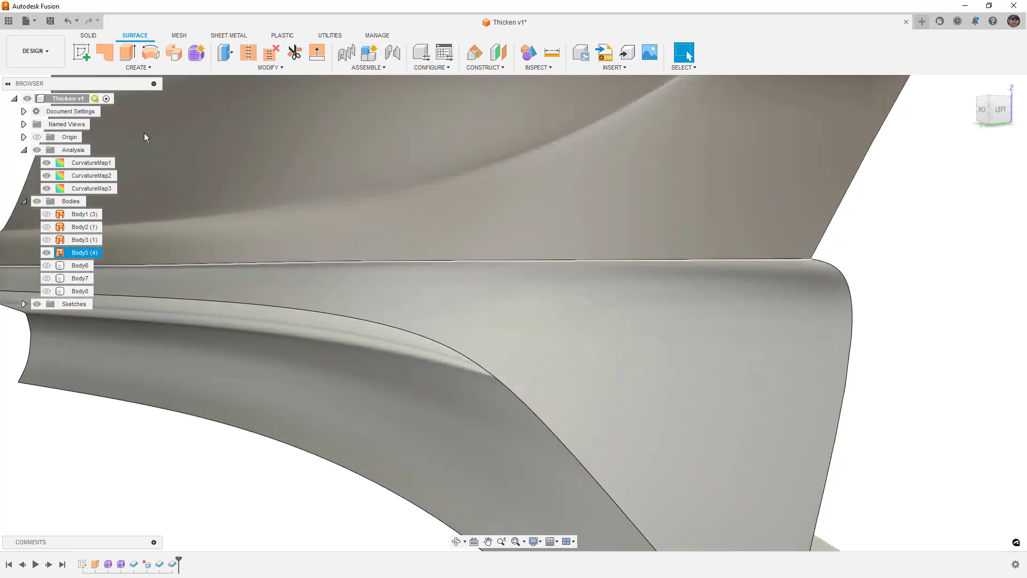
left_click(159, 69)
left_click(113, 187)
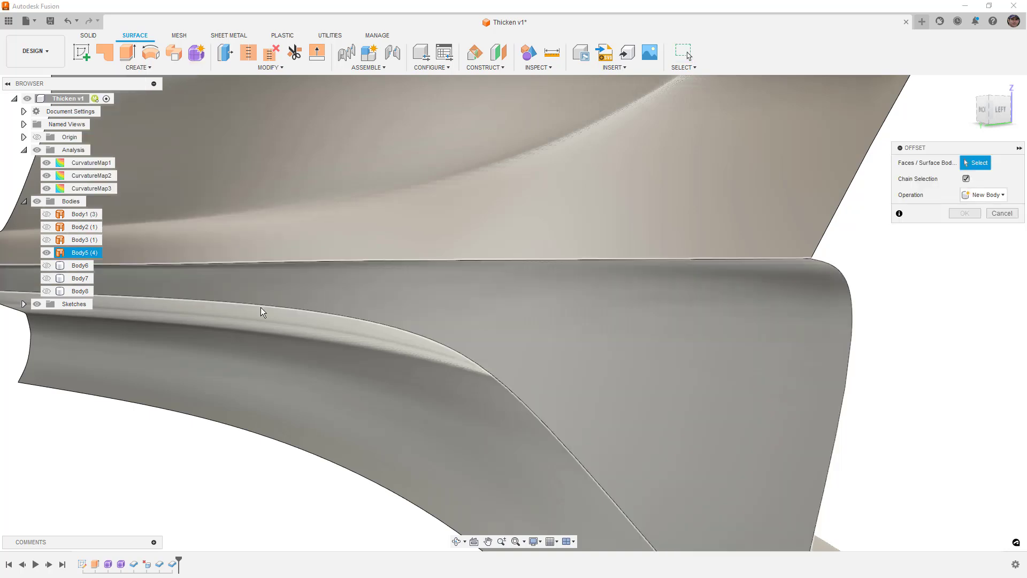
left_click(717, 317)
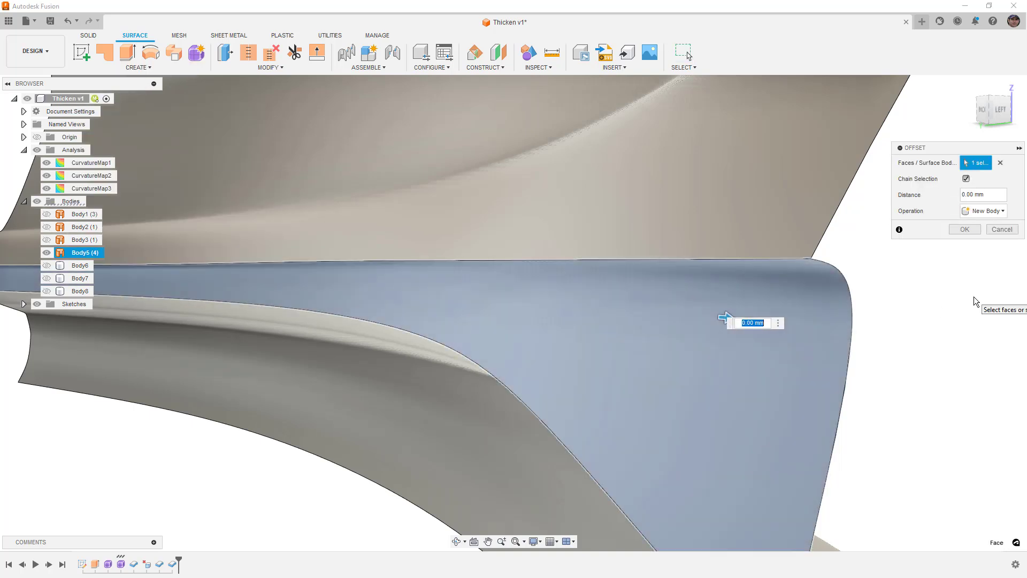
type("2")
key("Return")
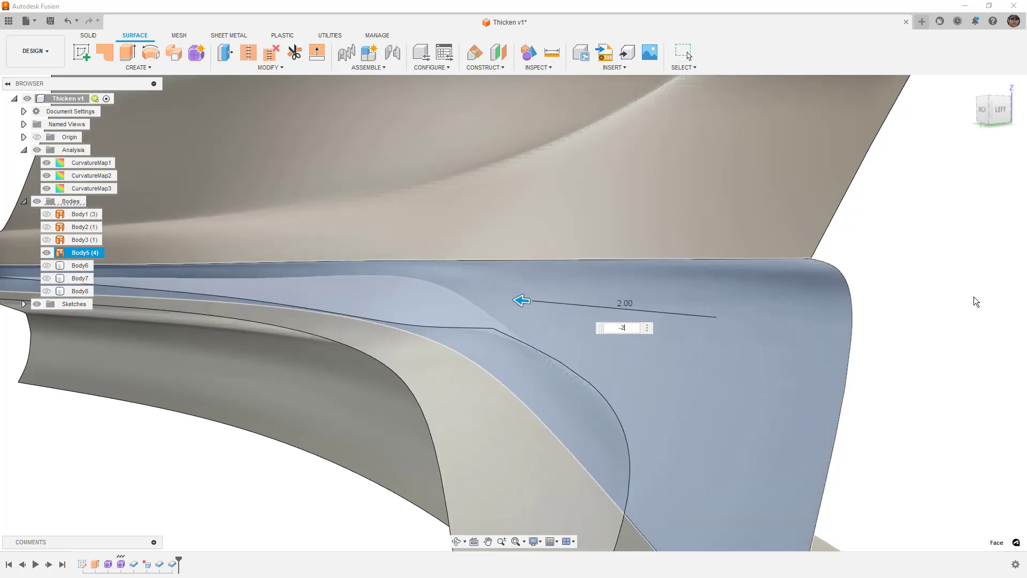
- Offset the large upper surface by -2 mm into Body10
scroll(956, 291, "down", 3)
left_click(736, 288)
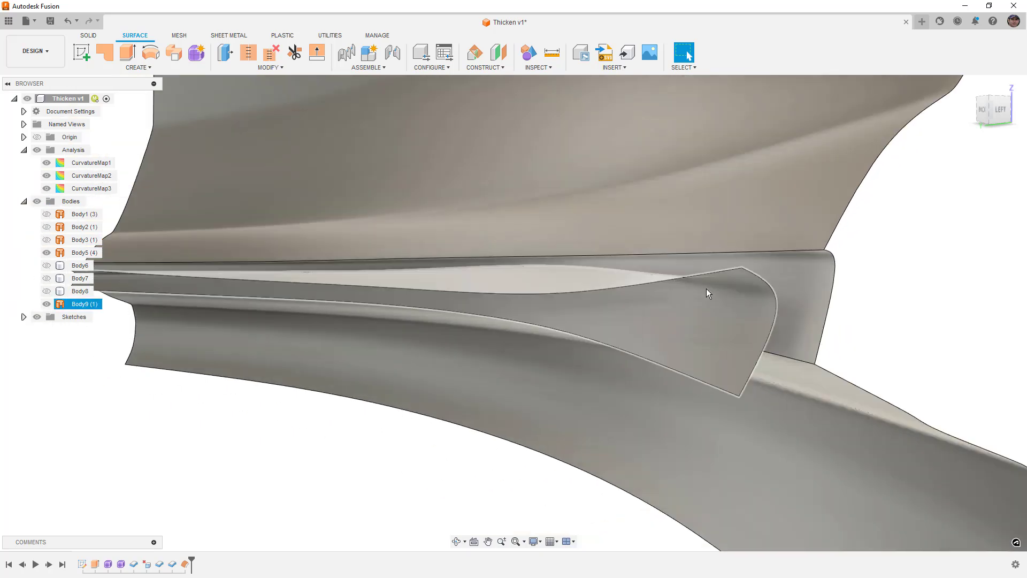
mouse_move(677, 302)
middle_mouse_down("shift")
mouse_move(651, 294)
mouse_move(672, 304)
middle_mouse_up("shift")
key("Escape")
left_click(795, 199)
right_click(879, 272)
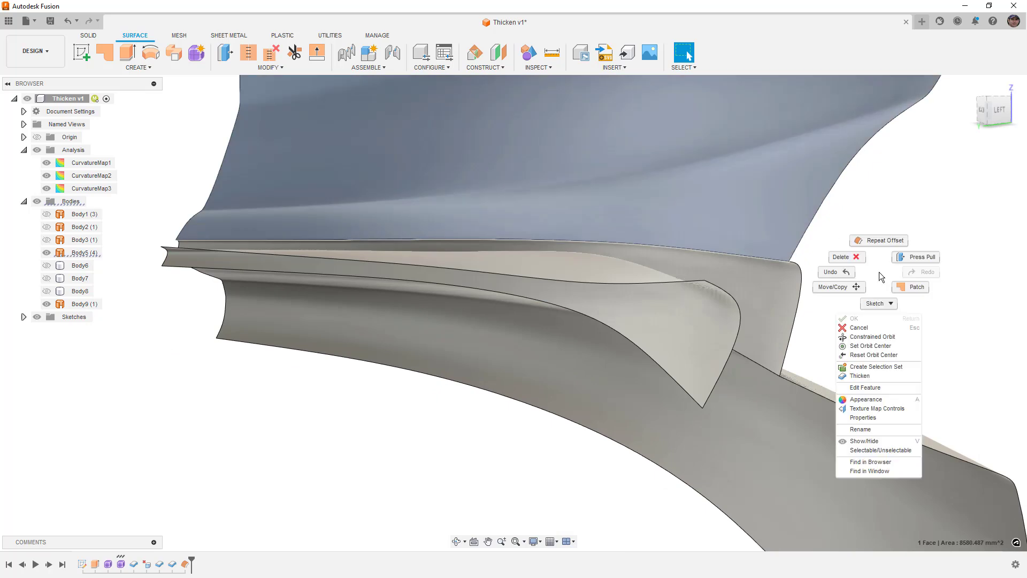
left_click(882, 239)
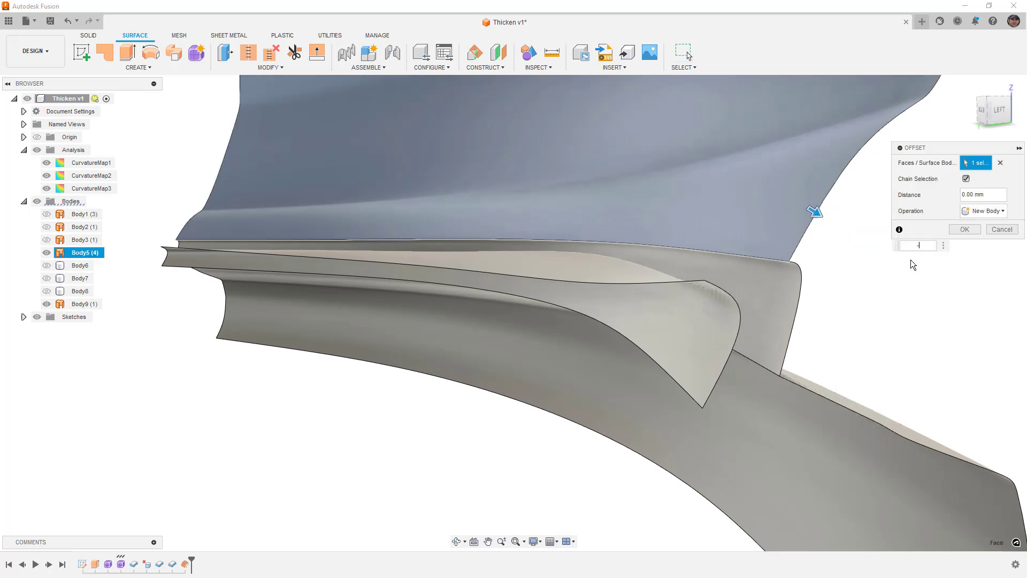
type("-2")
key("Return")
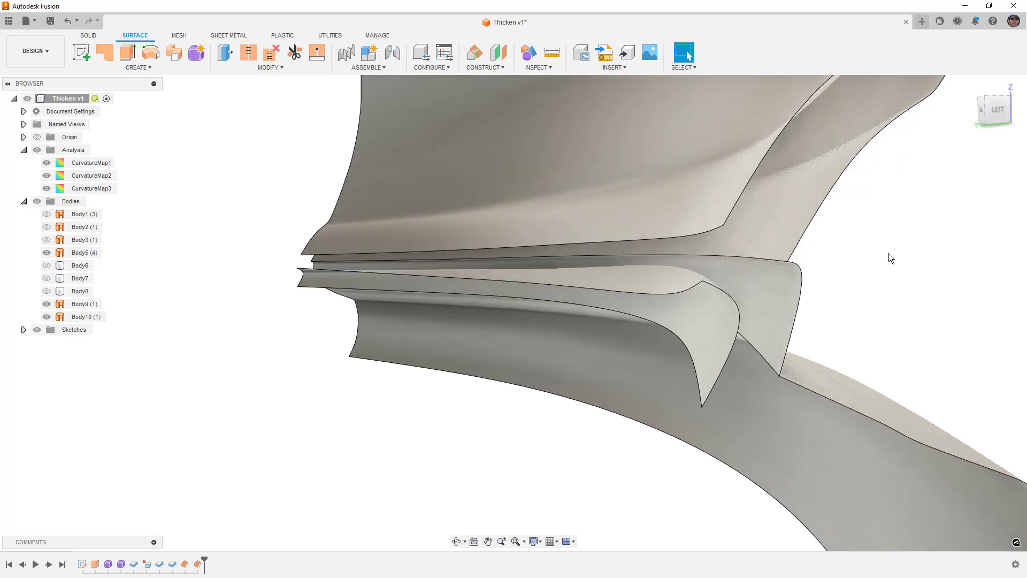
- Inspect the edges of the new offset surfaces against the crease
left_click(685, 291)
left_click(698, 234)
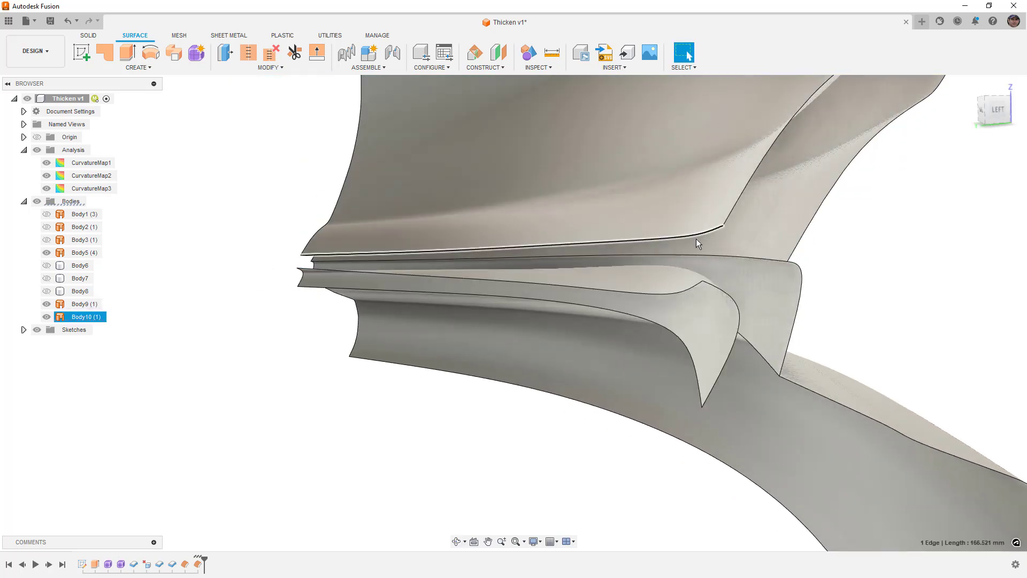
left_click(683, 291)
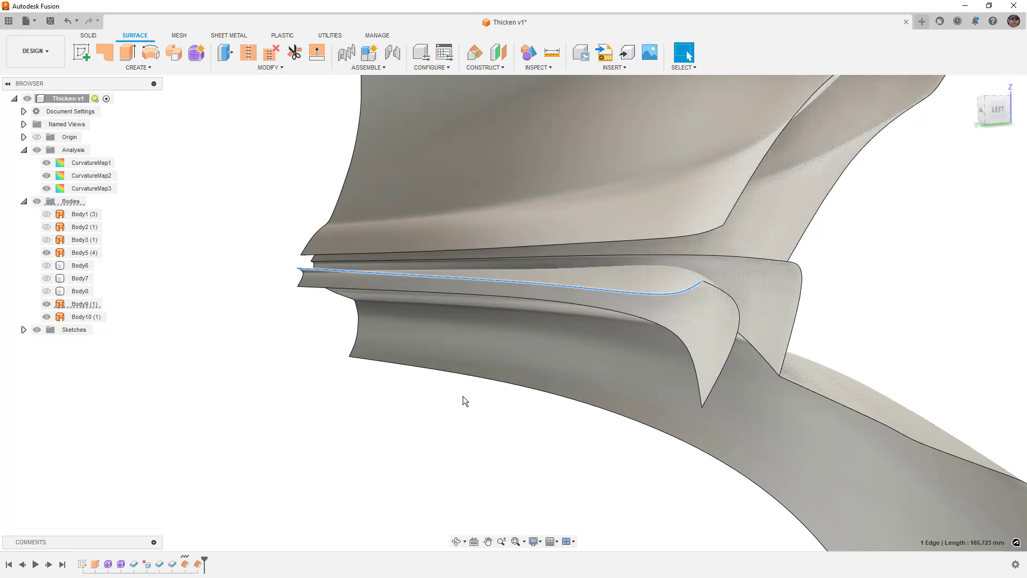
left_click(210, 353)
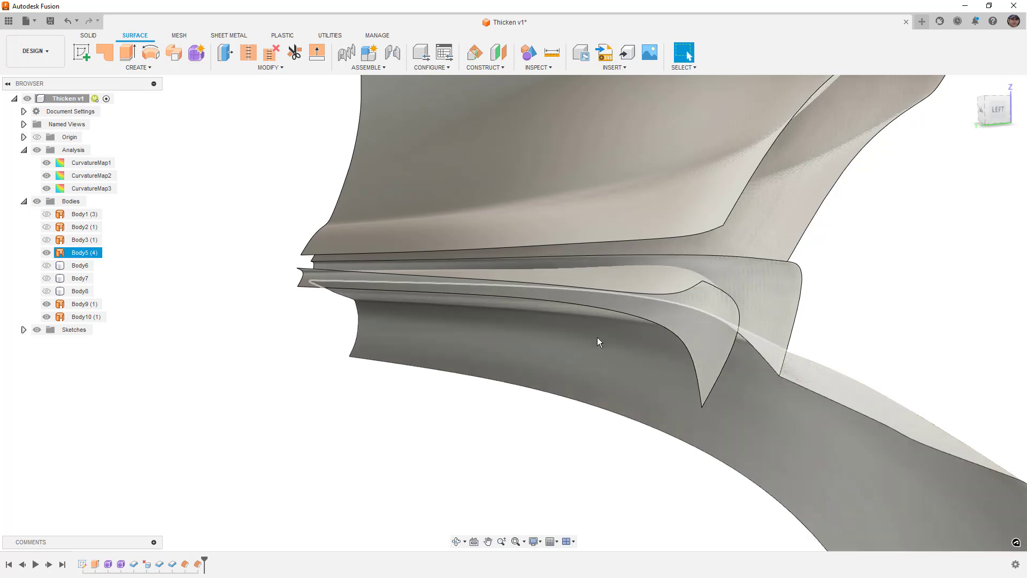
- Hide Body9 and Body10, try a -2 mm offset of both crease faces, and cancel it
left_click(47, 304)
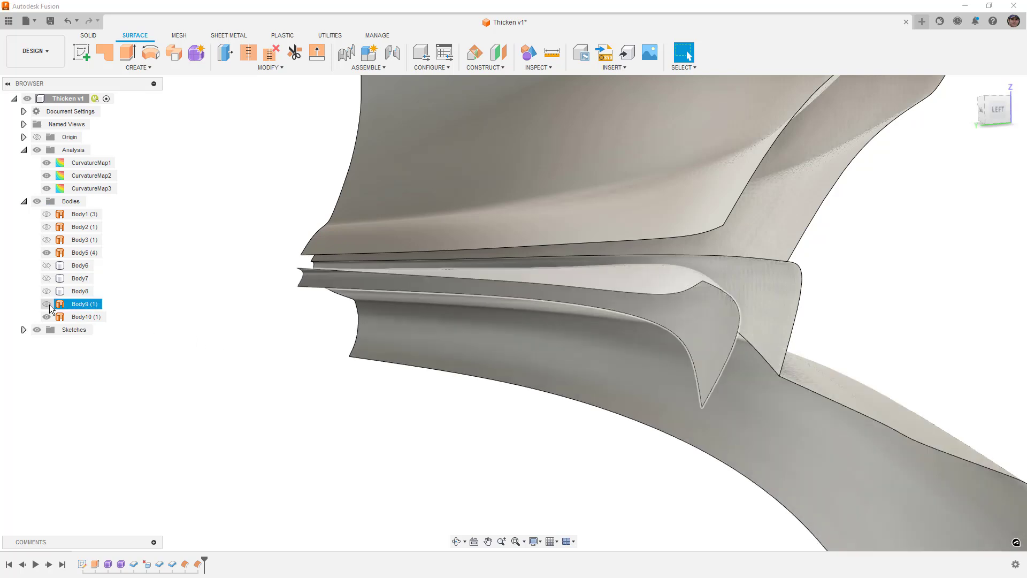
left_click(47, 317)
left_click(139, 67)
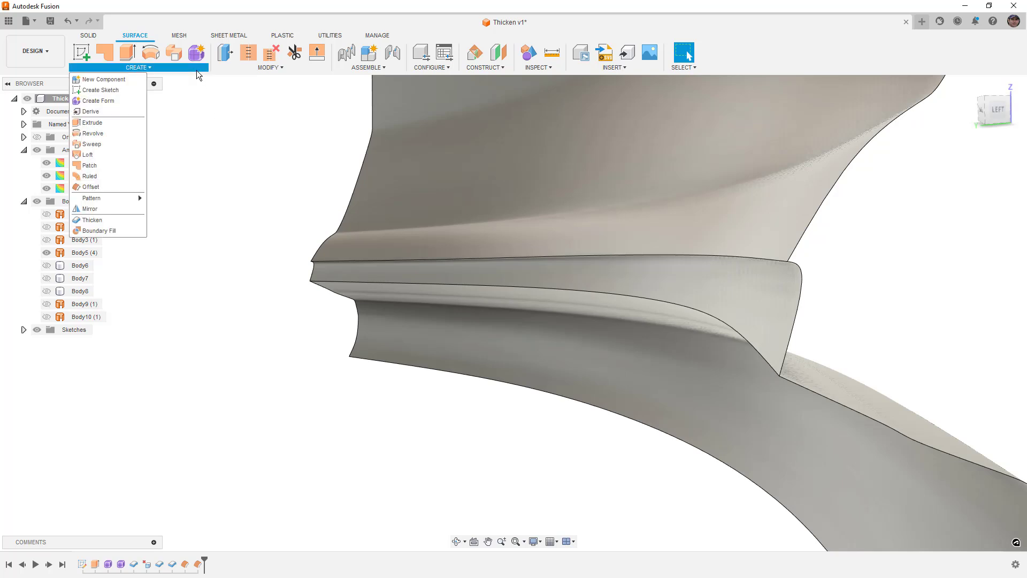
left_click(130, 176)
left_click(713, 261)
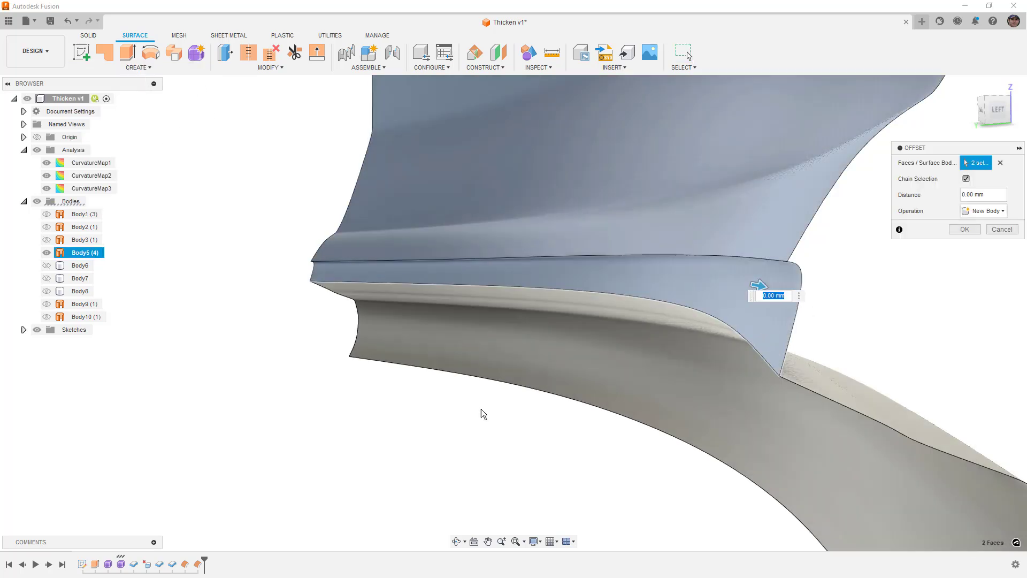
type("-2")
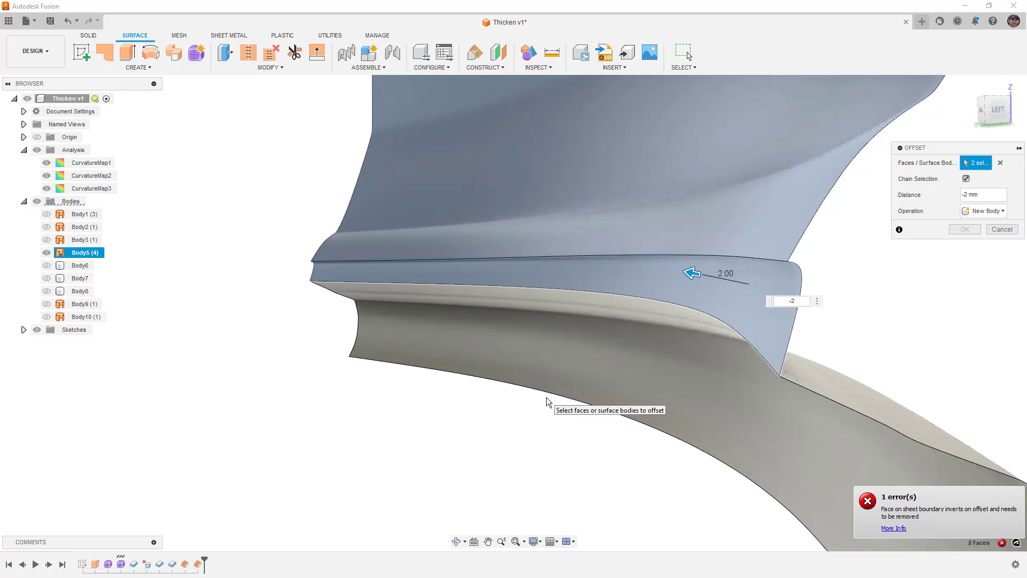
left_click(1001, 229)
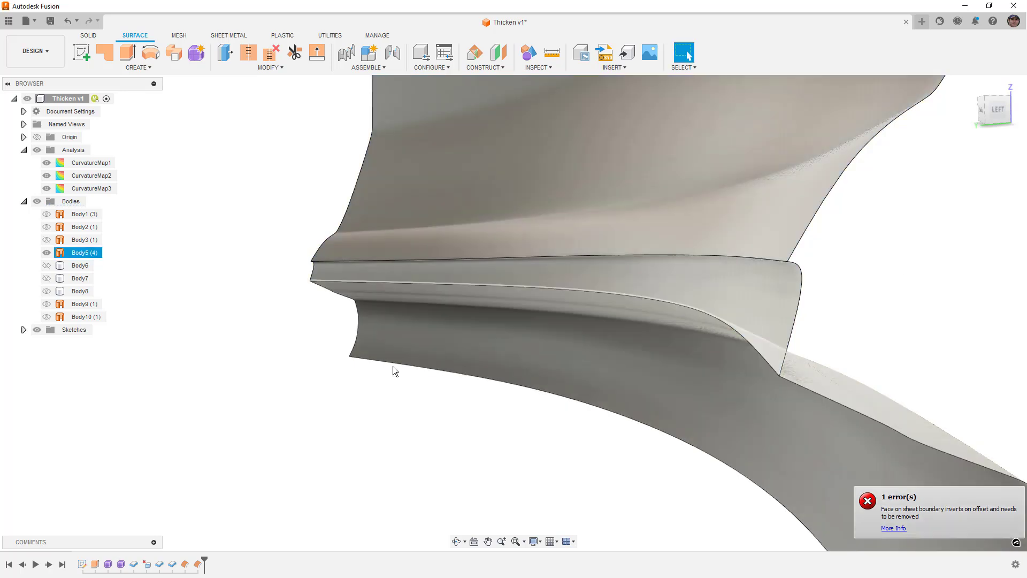
- Offset the lower crease face by -2 mm into Body11, with Body9 hidden
left_click(47, 304)
left_click(47, 317)
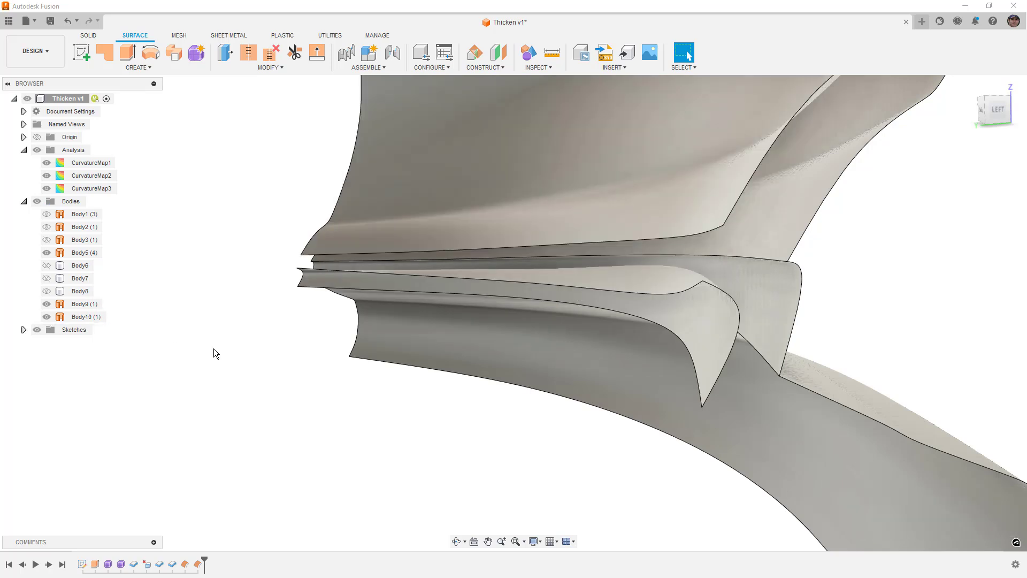
middle_click_drag(262, 314, 229, 289)
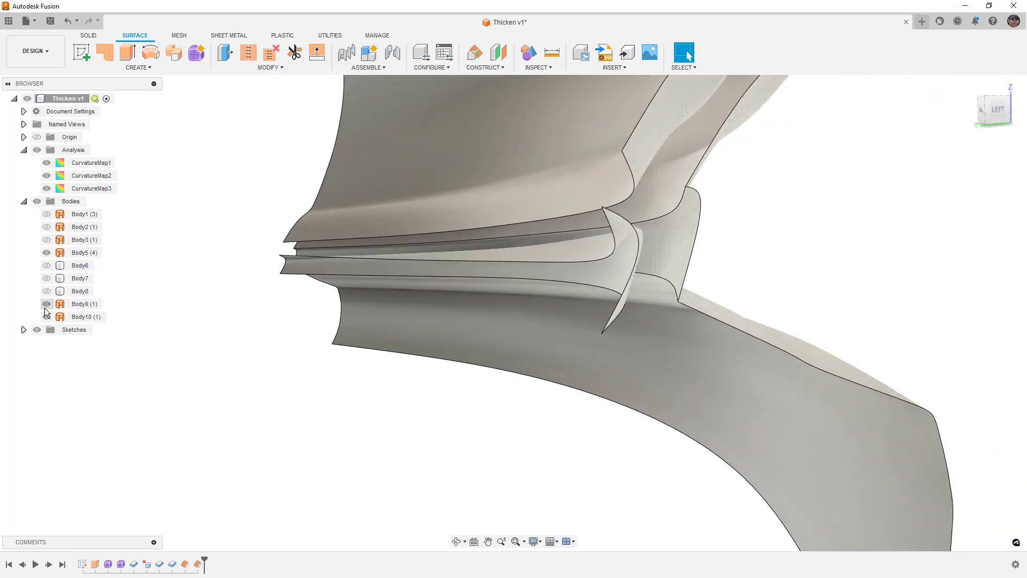
left_click(47, 304)
left_click(587, 343)
left_click(204, 70)
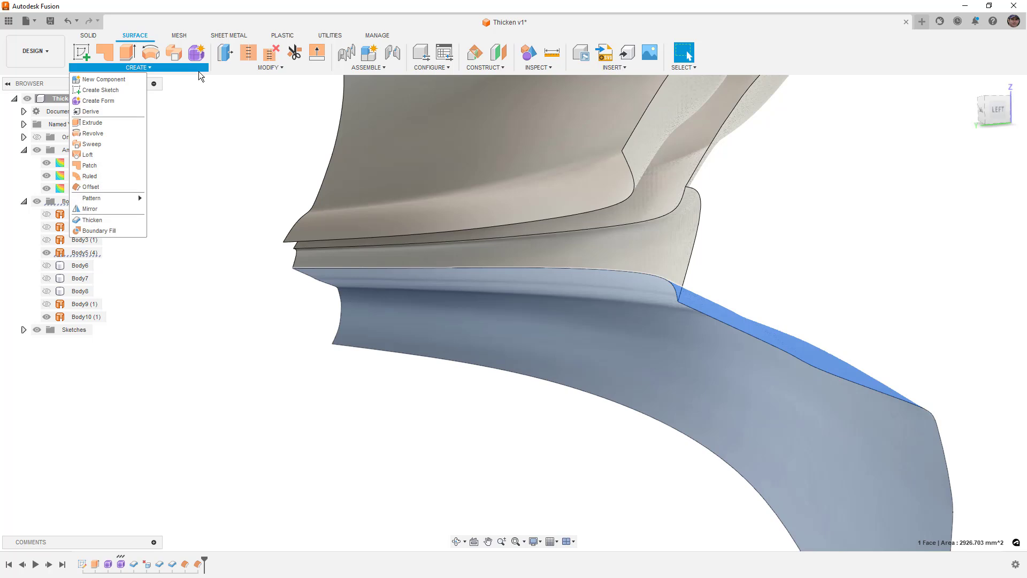
left_click(111, 186)
type("-2")
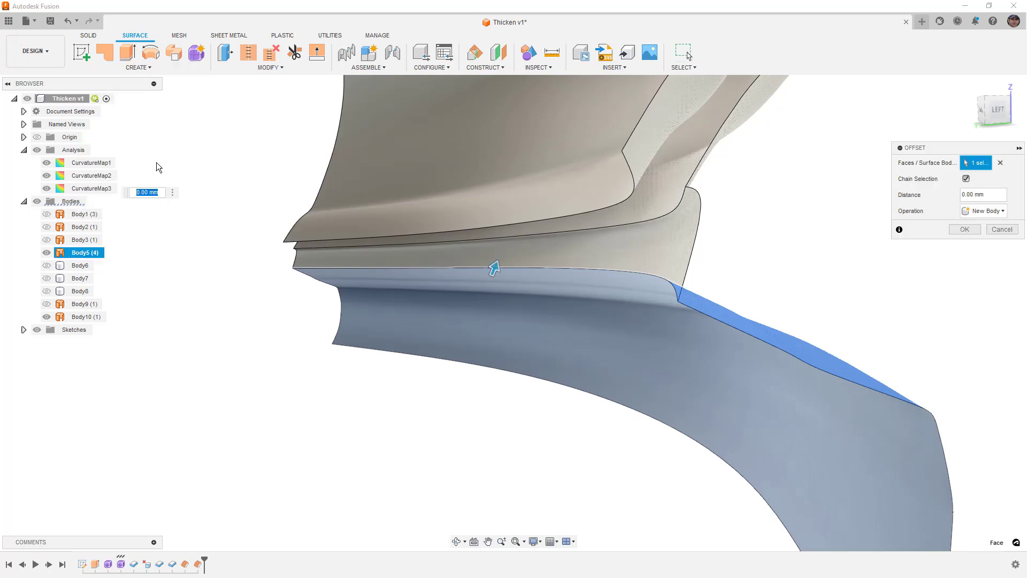
key("Return")
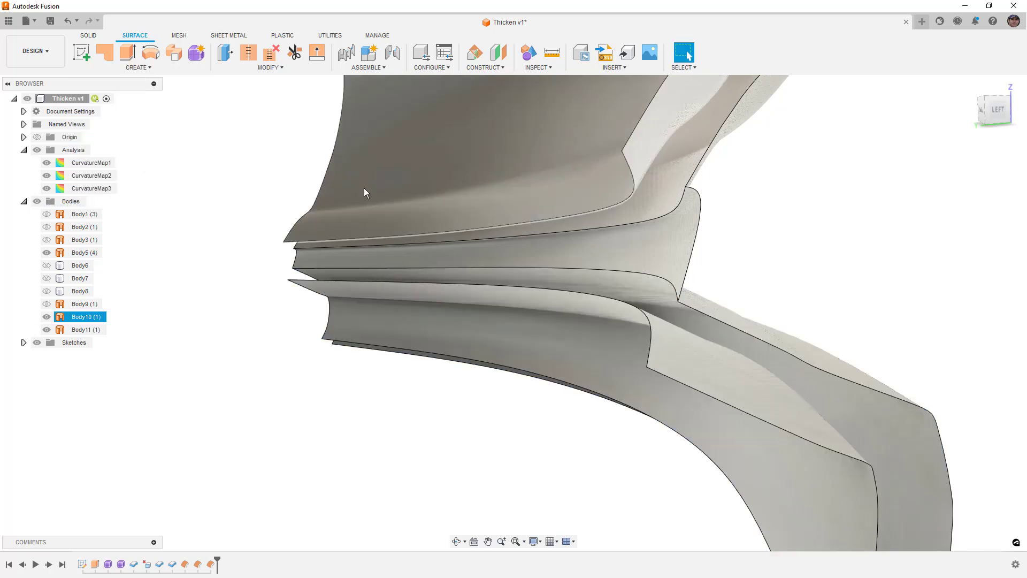
- Extend Body10's top edge 2 mm, then extend another edge 6 mm
left_click(566, 290)
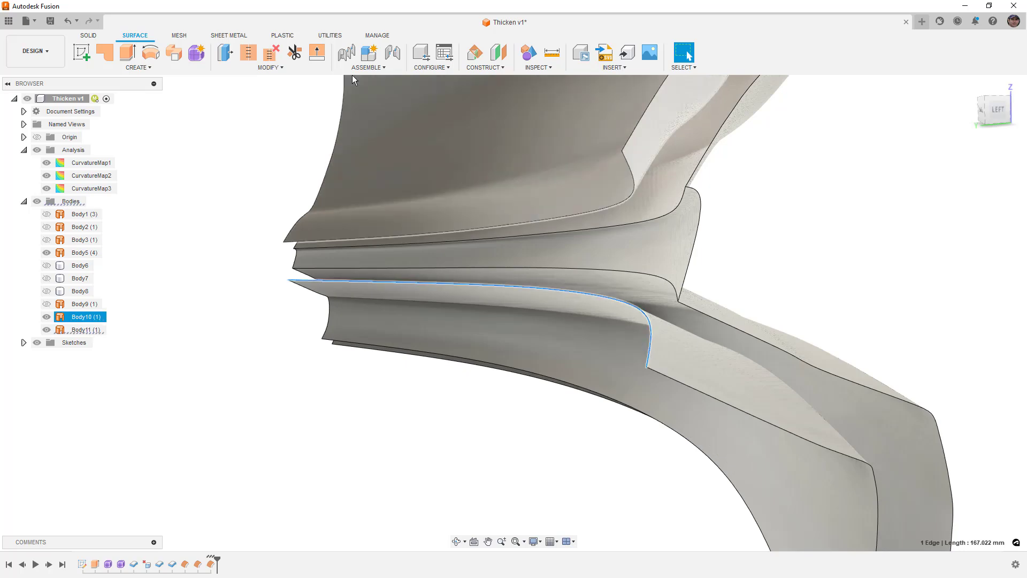
left_click(317, 54)
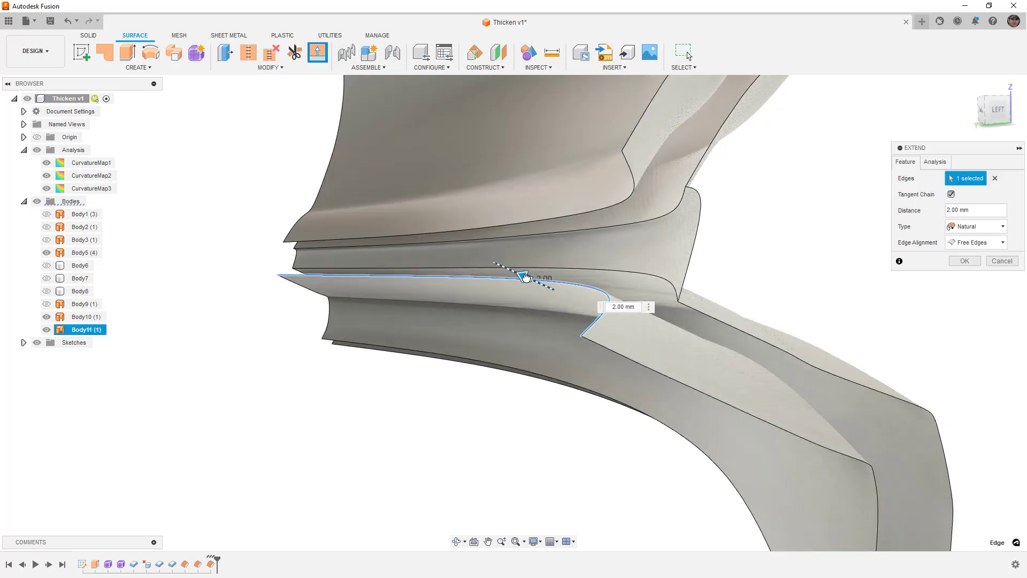
left_click(965, 261)
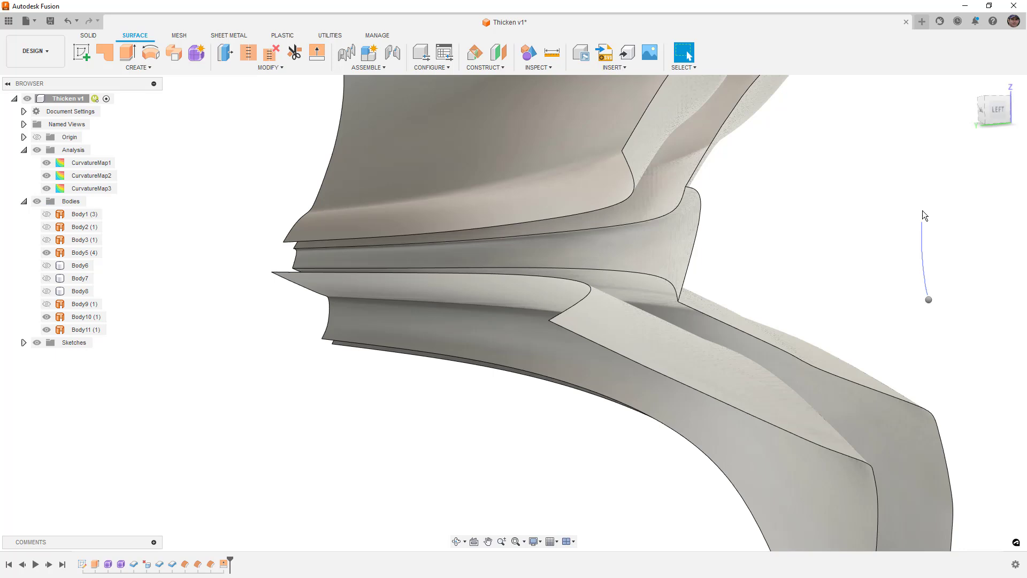
left_click(628, 196)
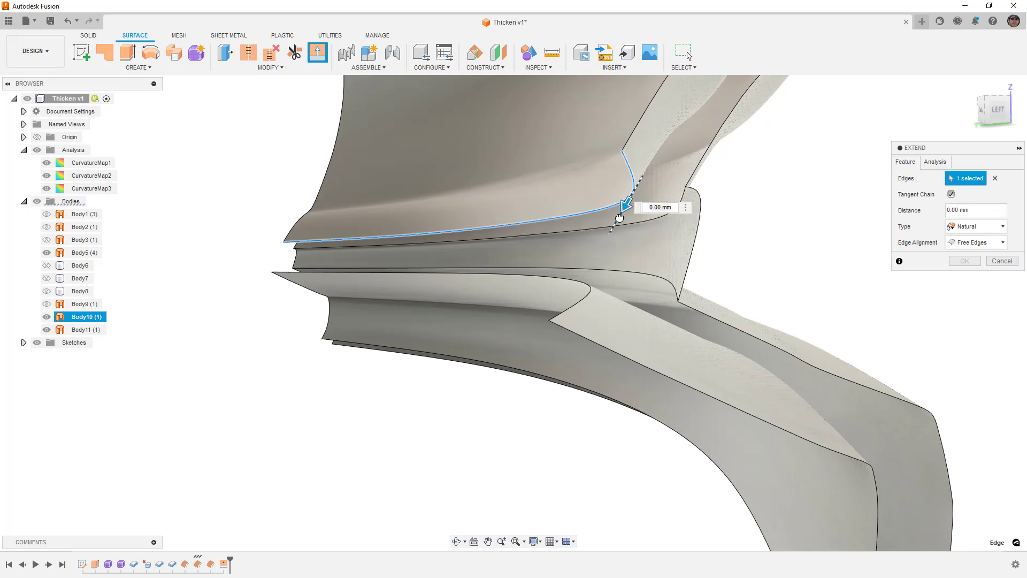
left_click_drag(596, 269, 567, 306)
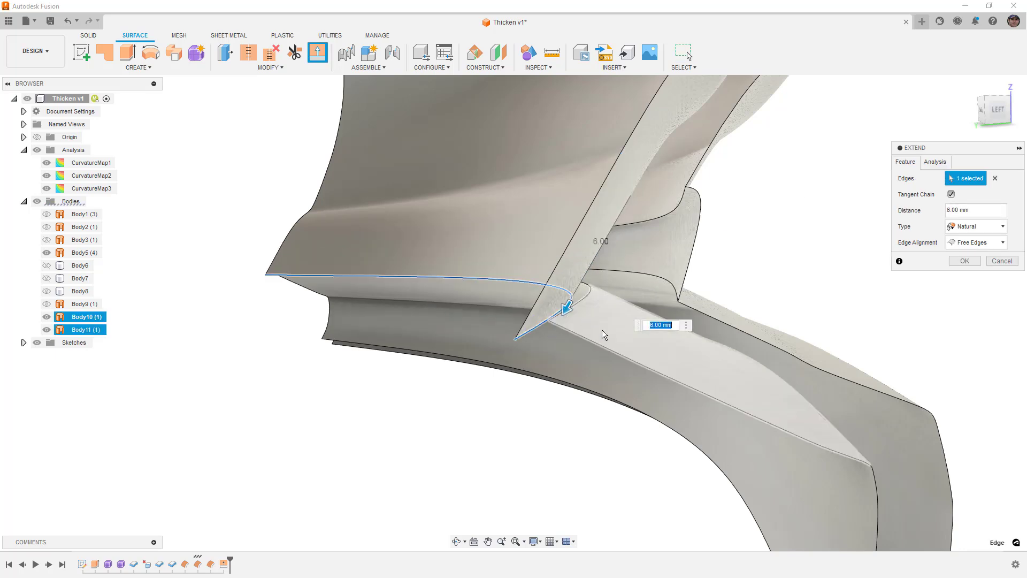
left_click(964, 261)
- Edit the earlier 3 mm Extend feature in the timeline to 7 mm
mouse_move(911, 249)
middle_mouse_down("shift")
mouse_move(894, 245)
mouse_move(904, 249)
middle_mouse_up("shift")
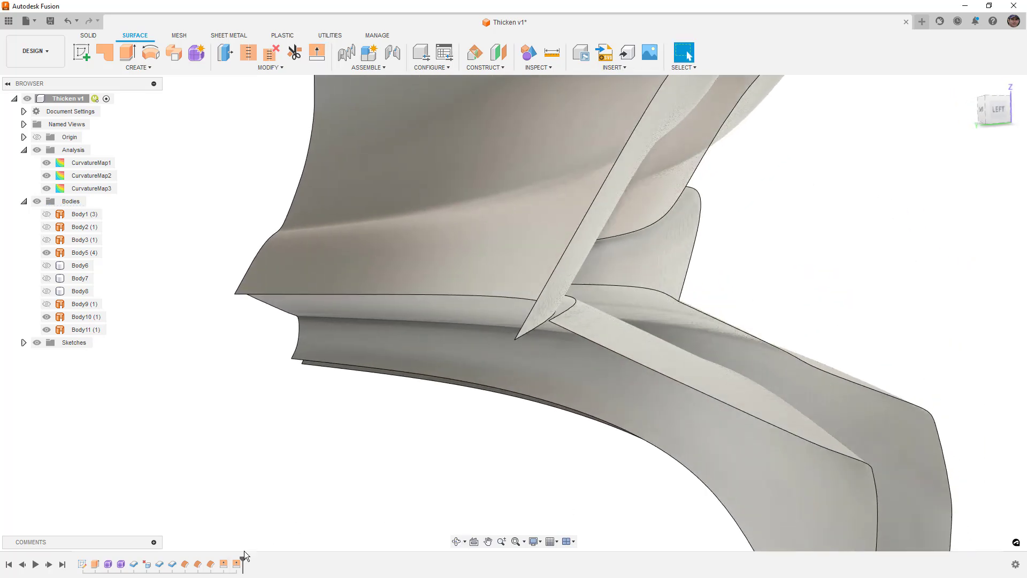
double_click(210, 563)
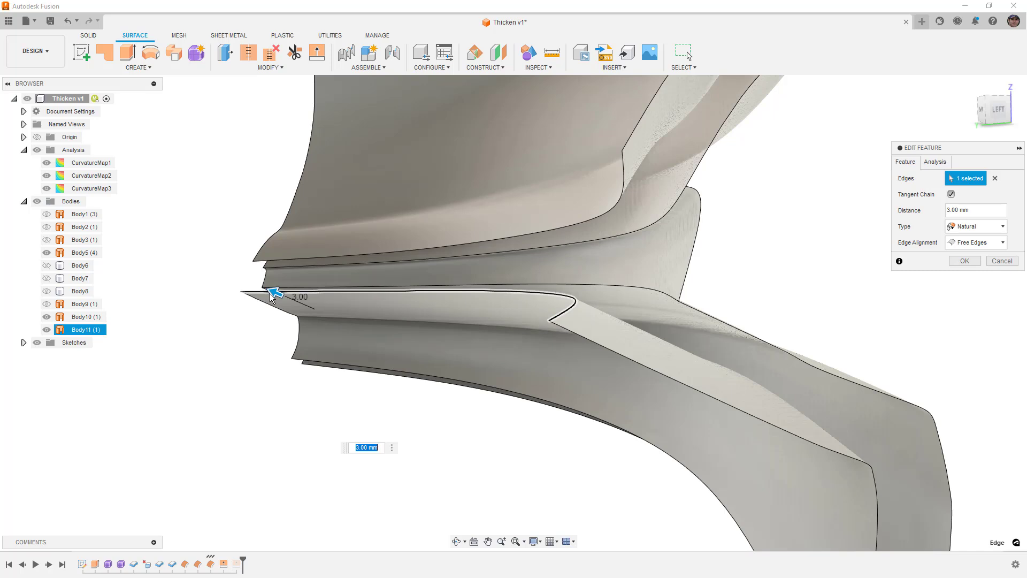
left_click_drag(272, 296, 233, 279)
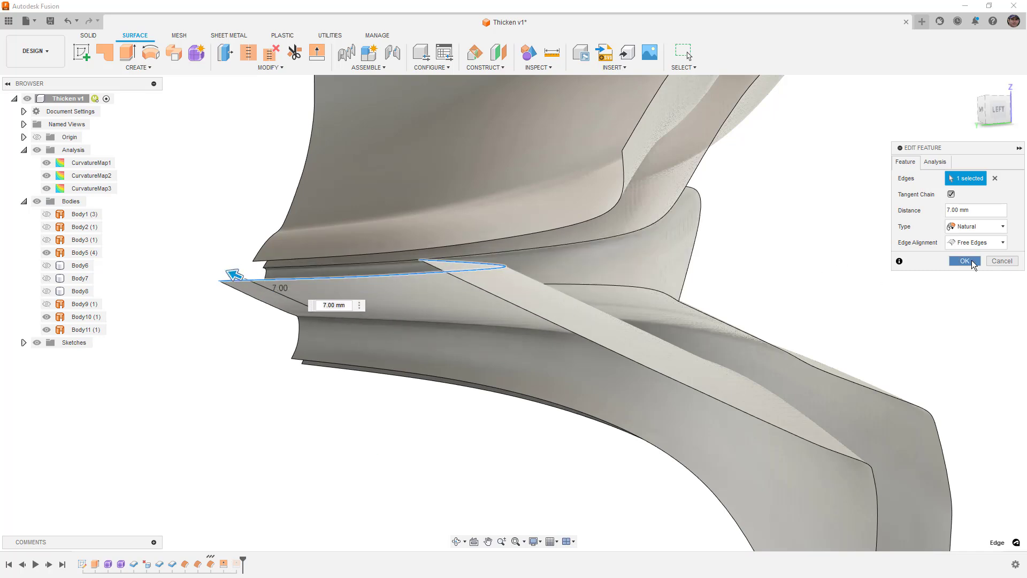
left_click(964, 260)
- Delete the inner blending face from Body5
middle_click_drag(694, 278, 756, 284, "shift")
left_click(716, 216)
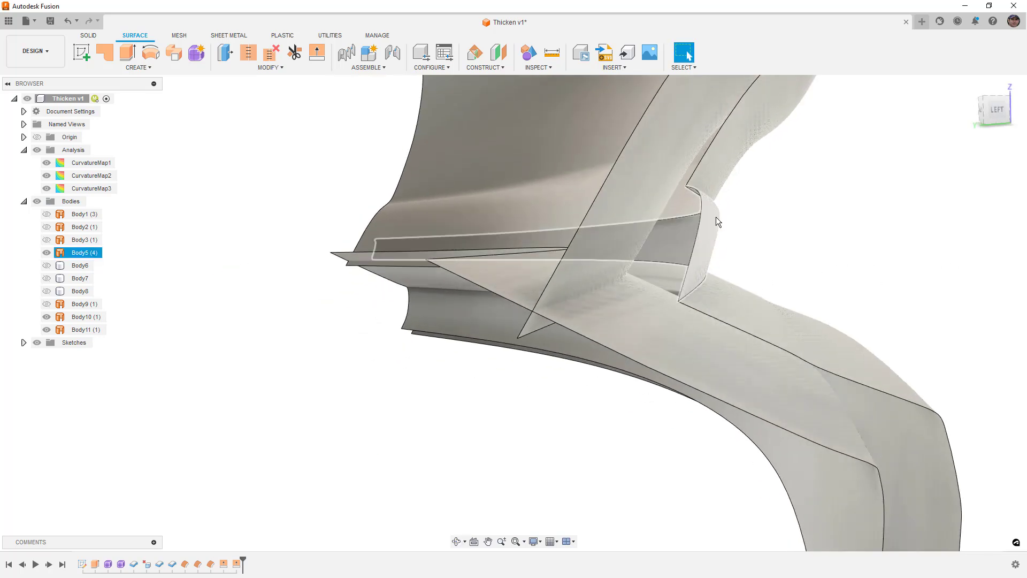
left_click(739, 222)
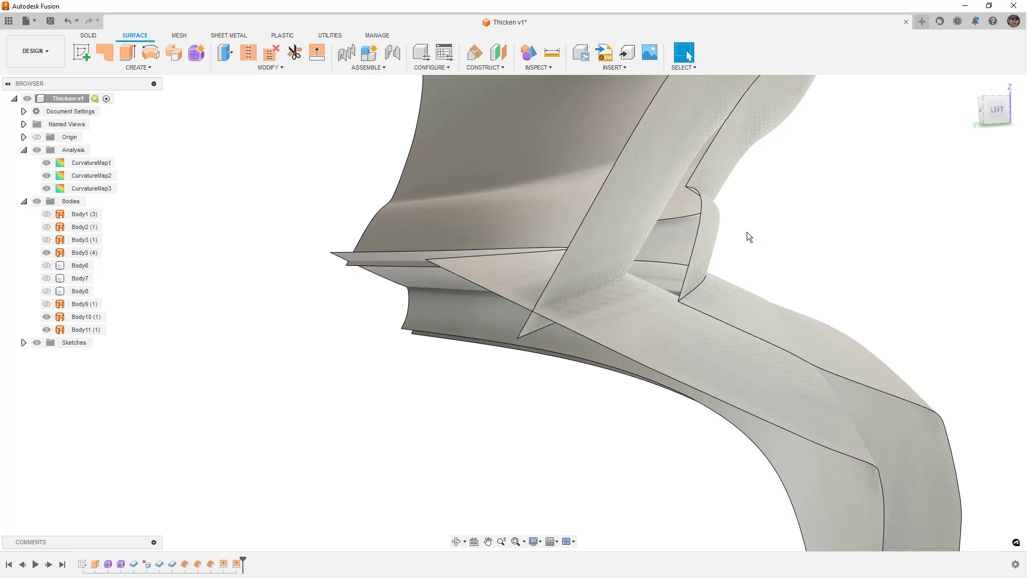
left_click(713, 202)
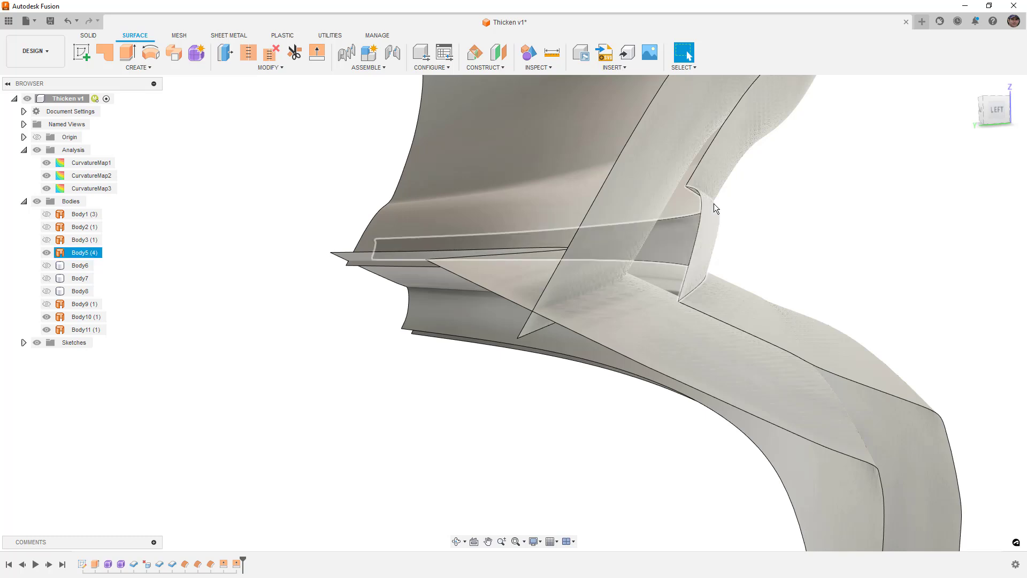
left_click(710, 232)
key("Delete")
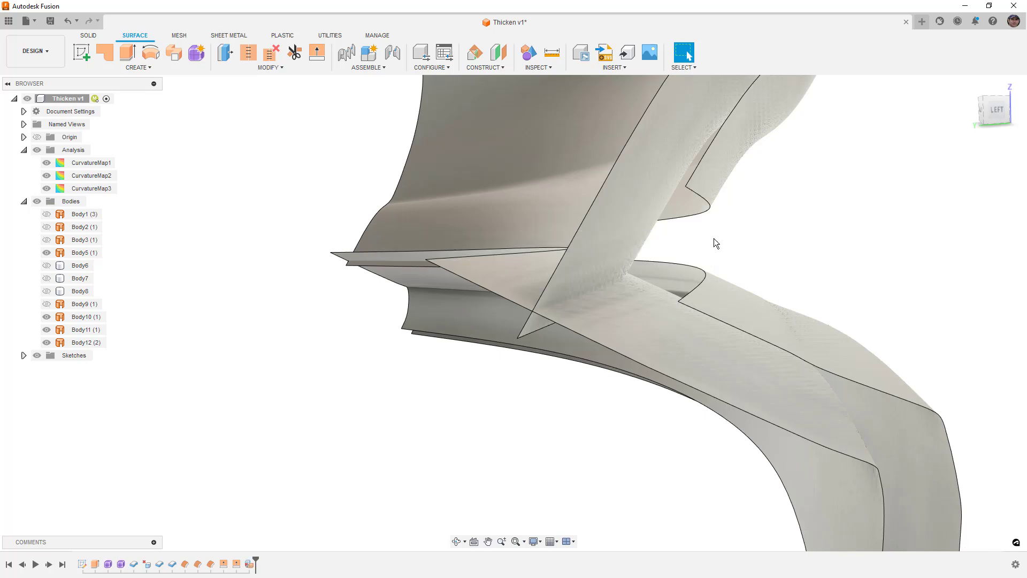
- Loft a surface between the lower and upper crease edges
left_click(160, 71)
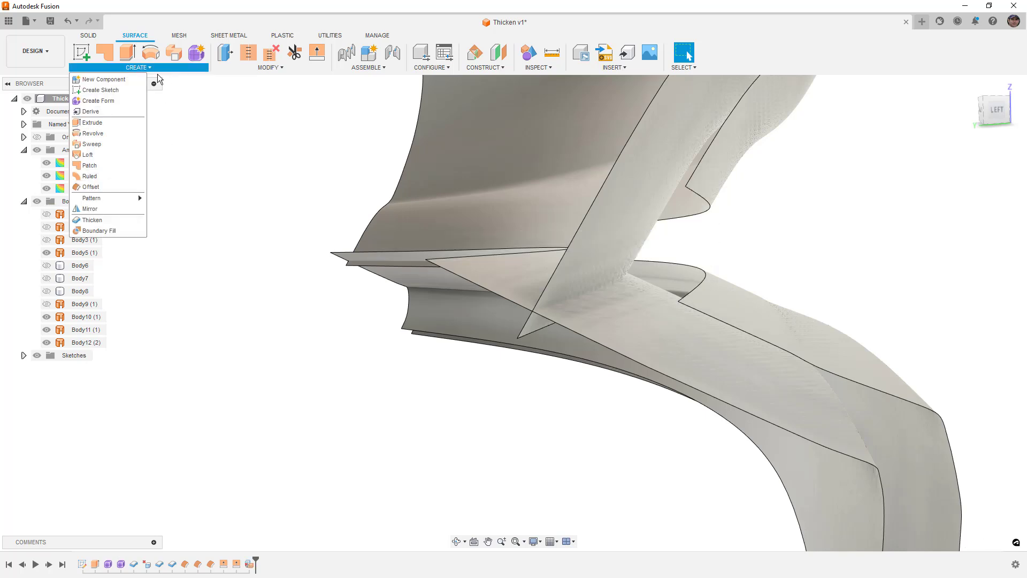
left_click(103, 154)
left_click(692, 290)
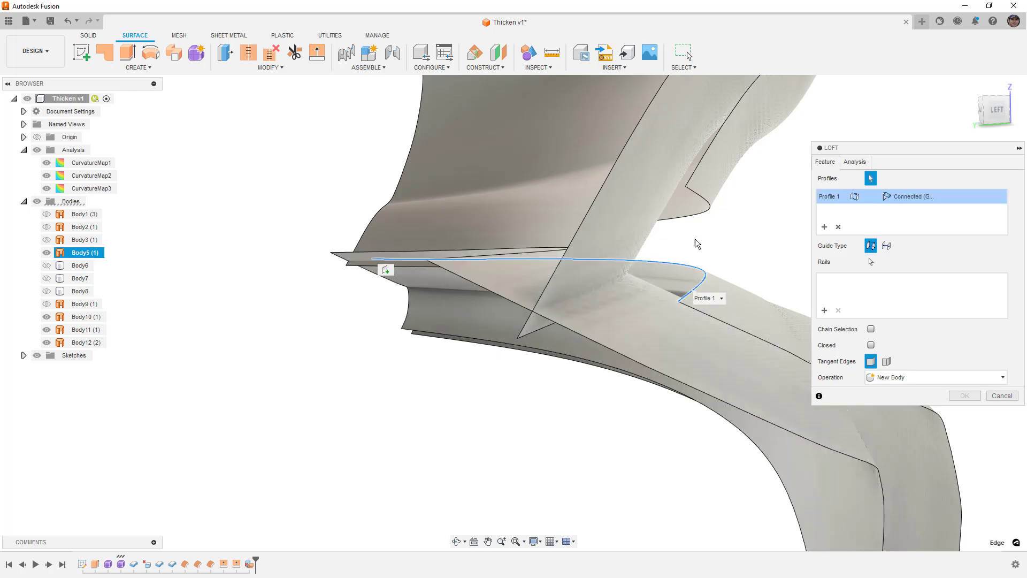
left_click(695, 199)
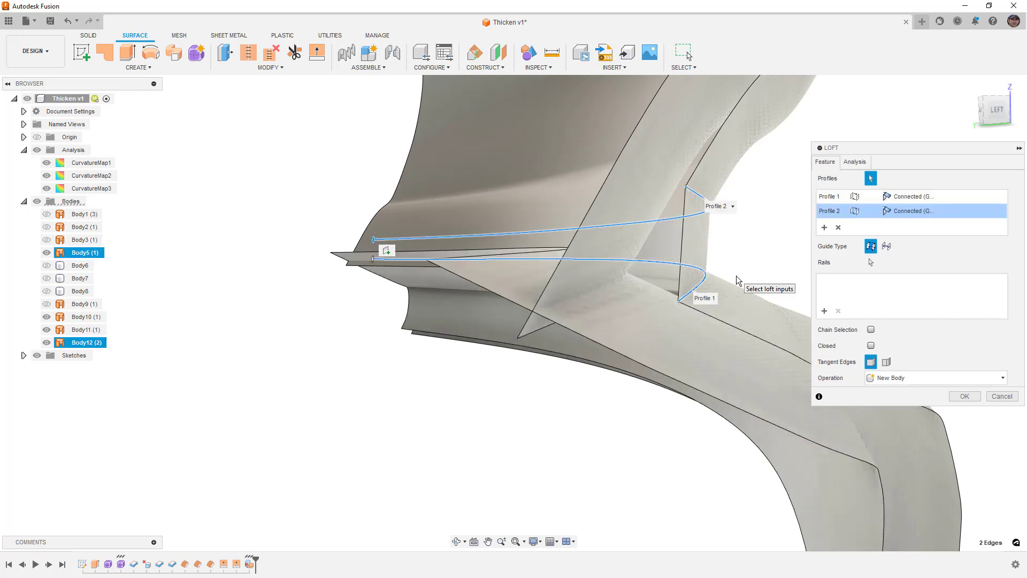
left_click(965, 396)
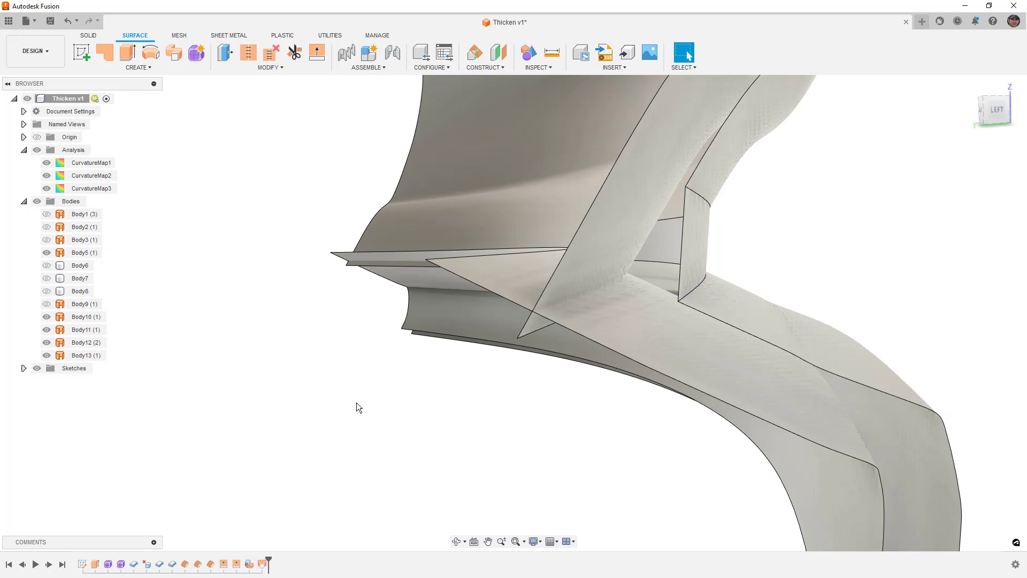
- Hide Body10 and Body11, and stitch Body12 with the lofted Body13
left_click(47, 317)
left_click(46, 329)
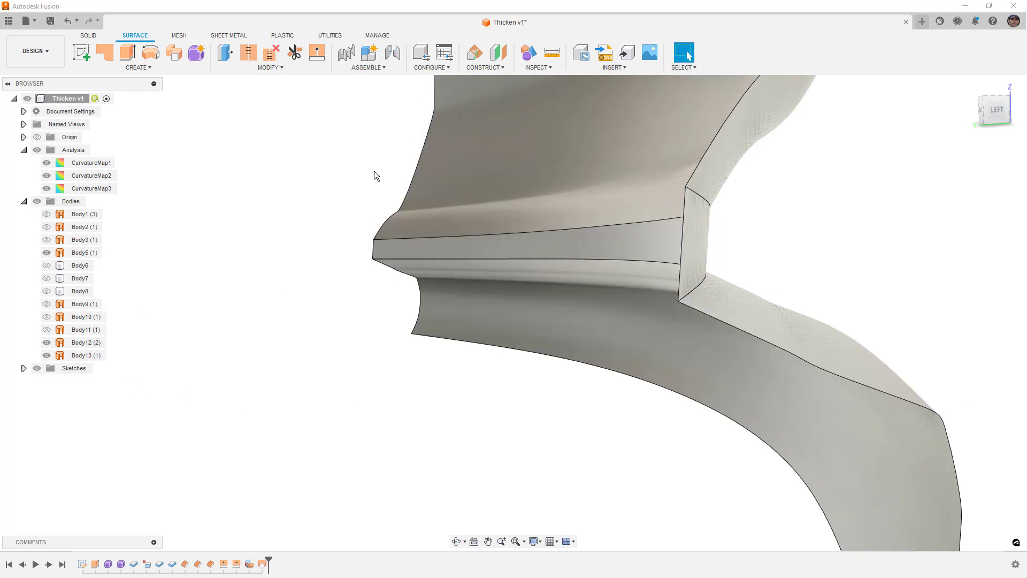
left_click(248, 53)
left_click(668, 176)
left_click(693, 214)
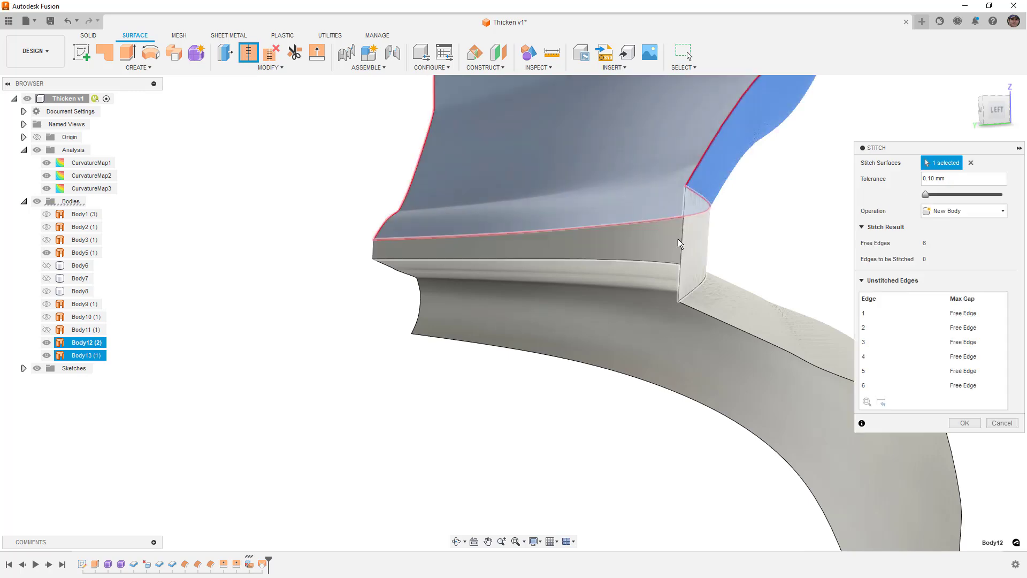
left_click(964, 451)
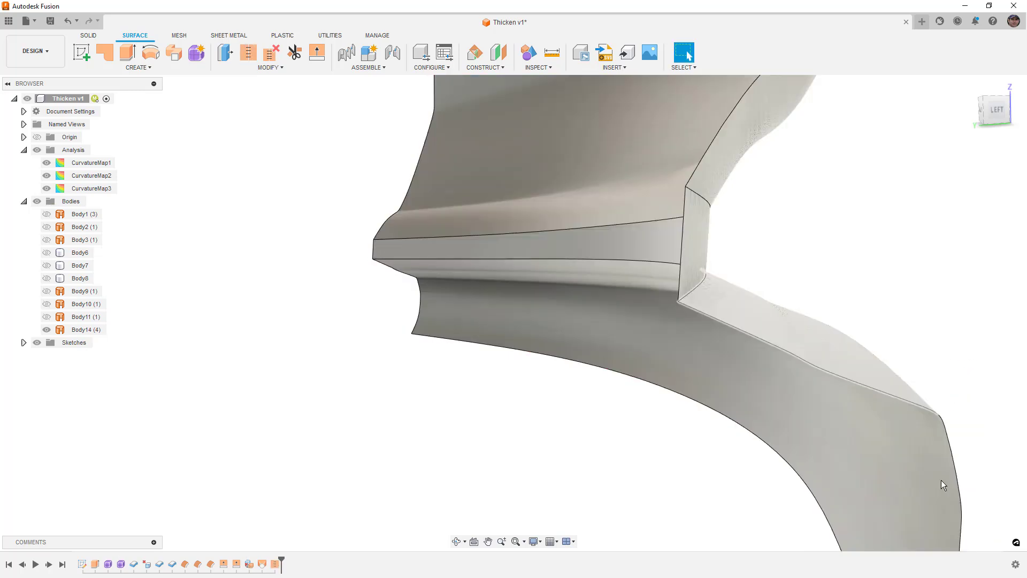
- Thicken Body14 by -2 mm into the new solid Body15
left_click(140, 68)
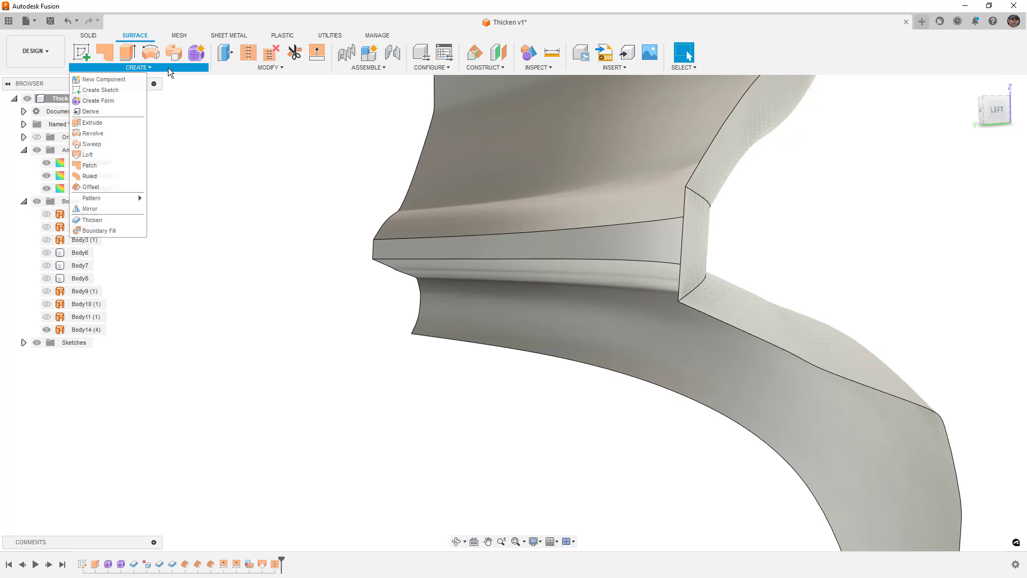
left_click(127, 219)
left_click(85, 330)
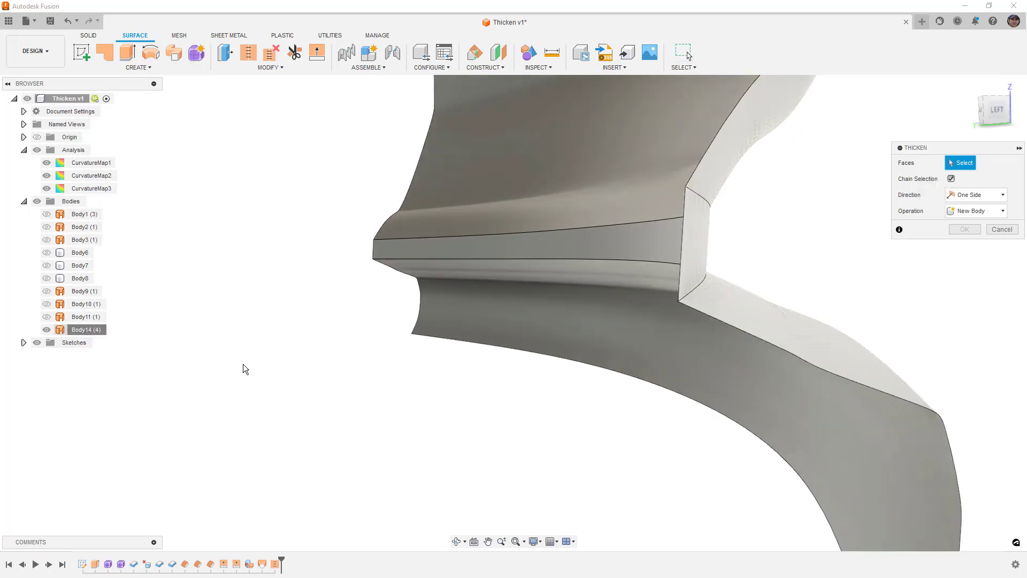
type("-2")
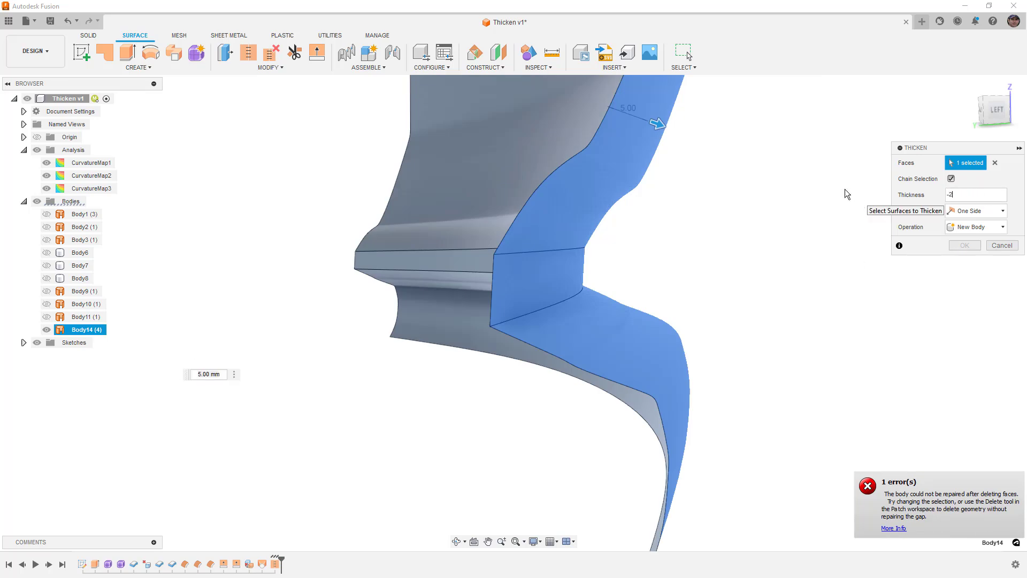
key("Return")
middle_click_drag(755, 224, 690, 270, "shift")
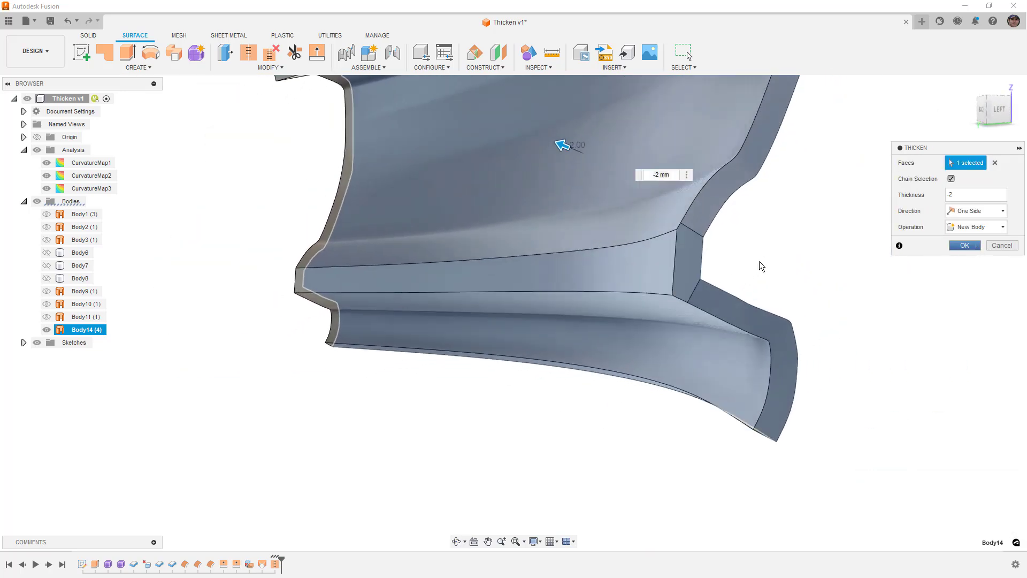
key("Return")
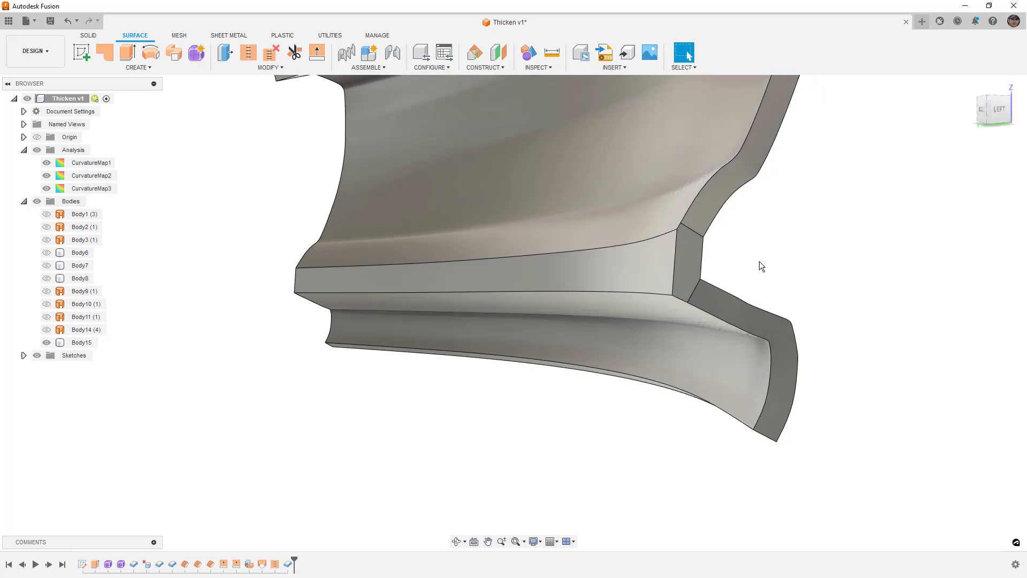
middle_click_drag(759, 265, 598, 315, "shift")
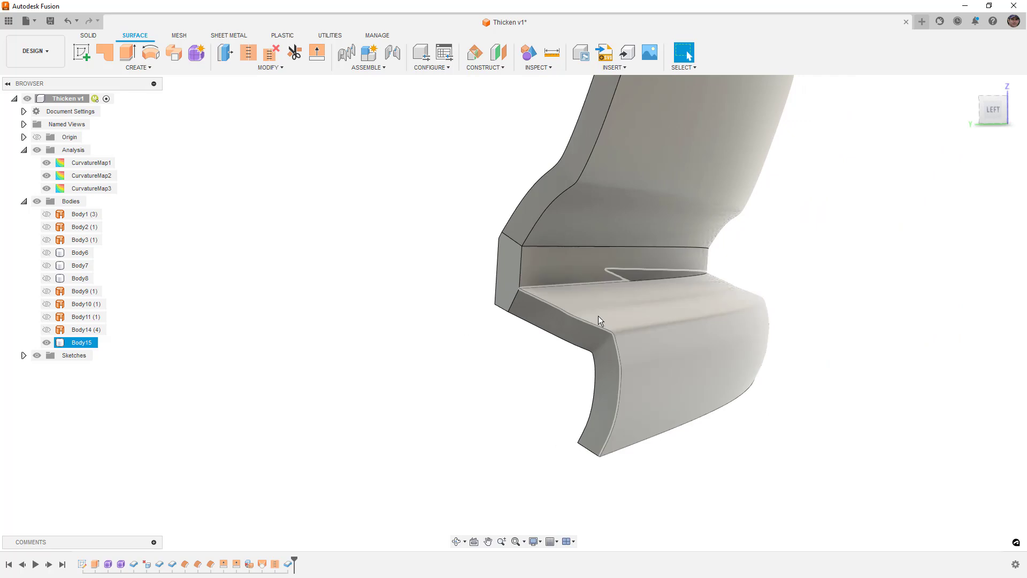
left_click(538, 378)
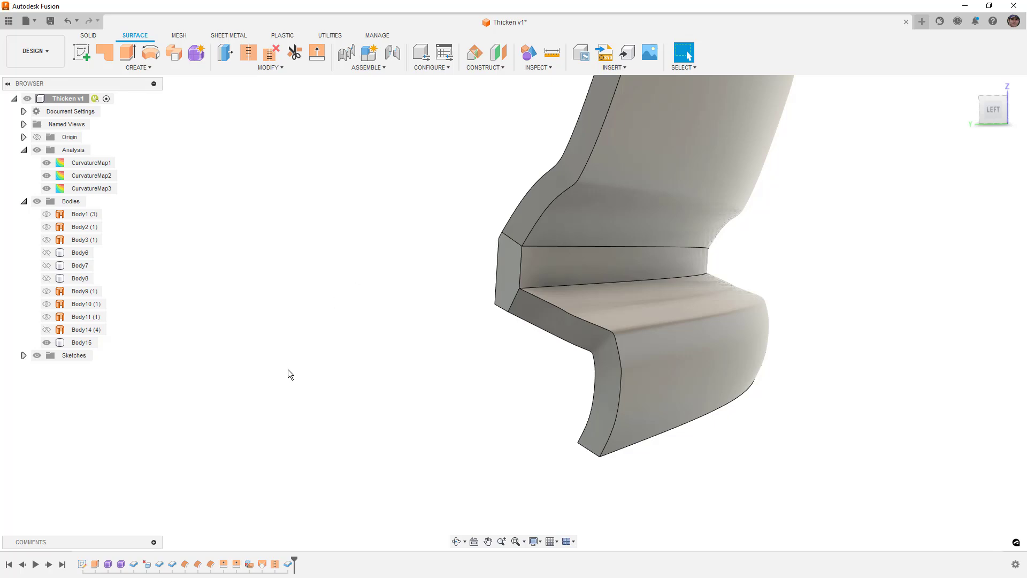
scroll(383, 385, "down", 3)
left_click(426, 350)
middle_click_drag(425, 351, 554, 258, "shift")
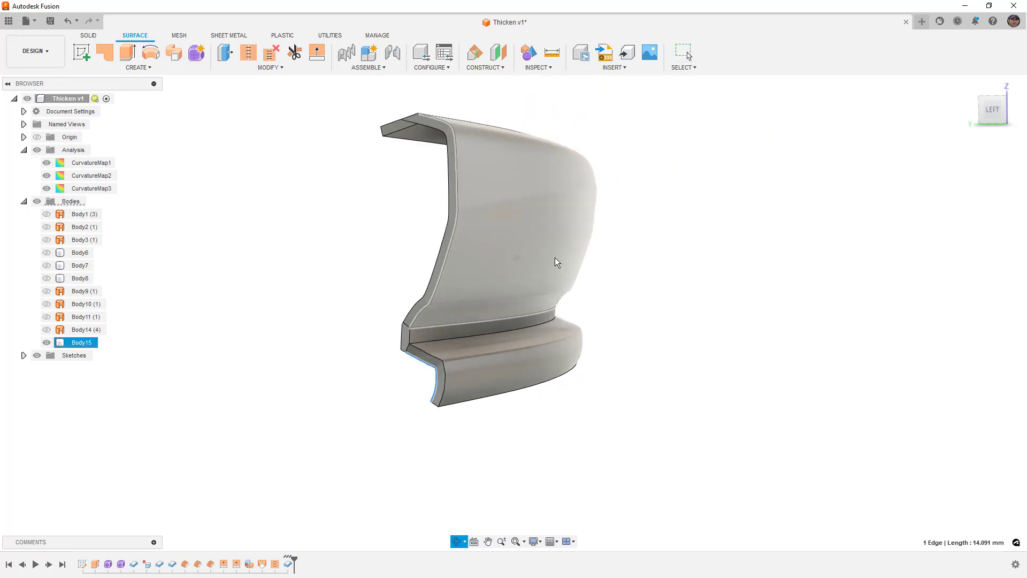
left_click(536, 67)
left_click(565, 133)
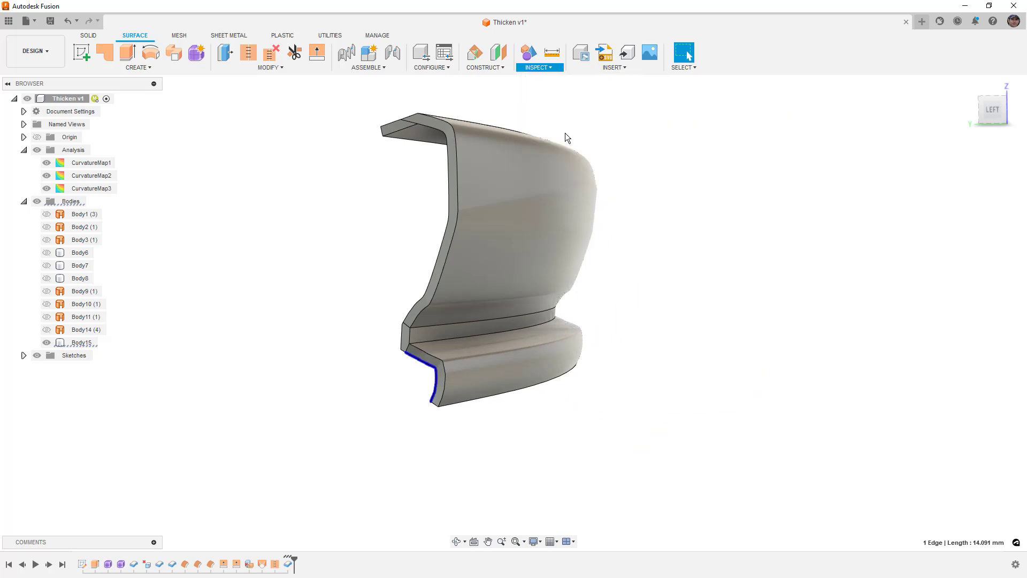
left_click(538, 205)
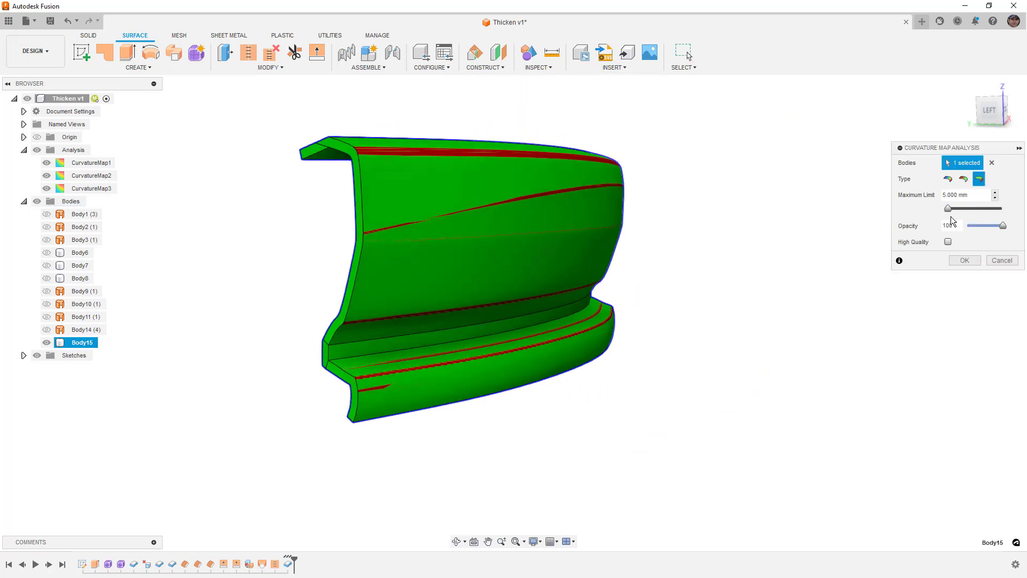
left_click(979, 197)
left_click_drag(966, 194, 942, 195)
type("2")
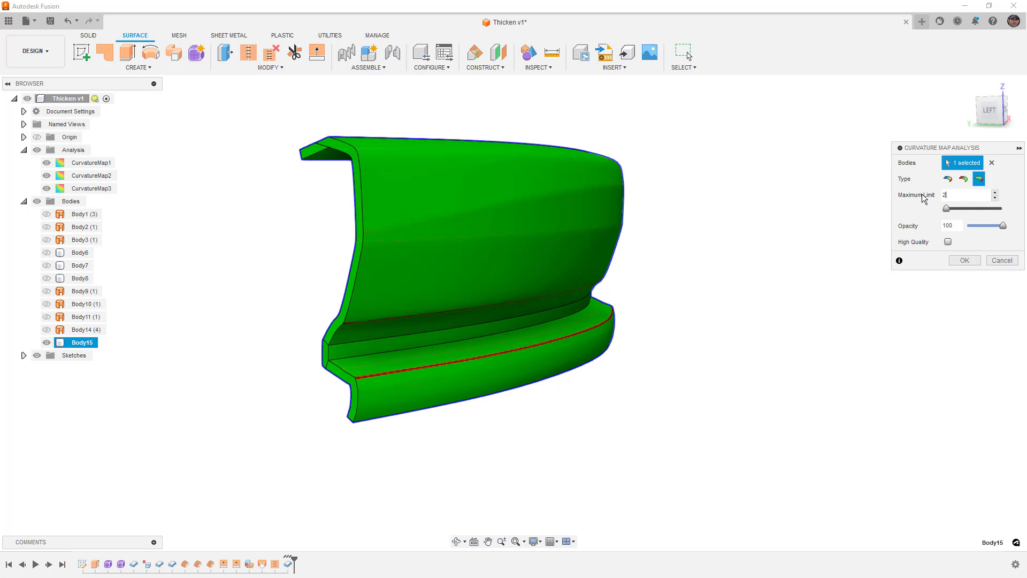
middle_click_drag(601, 355, 559, 384, "shift")
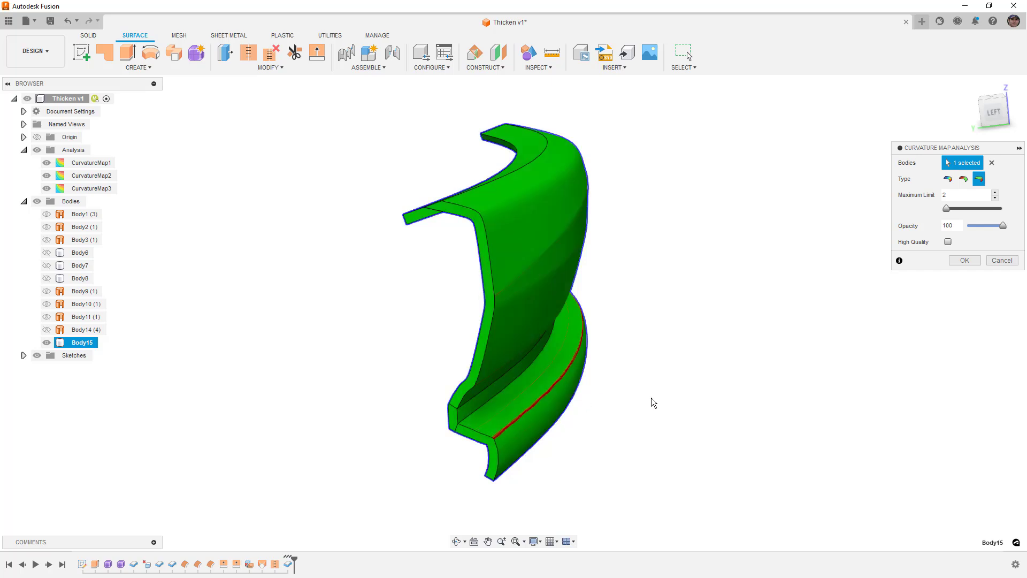
mouse_move(653, 397)
middle_mouse_down("shift")
mouse_move(621, 400)
mouse_move(645, 384)
middle_mouse_up("shift")
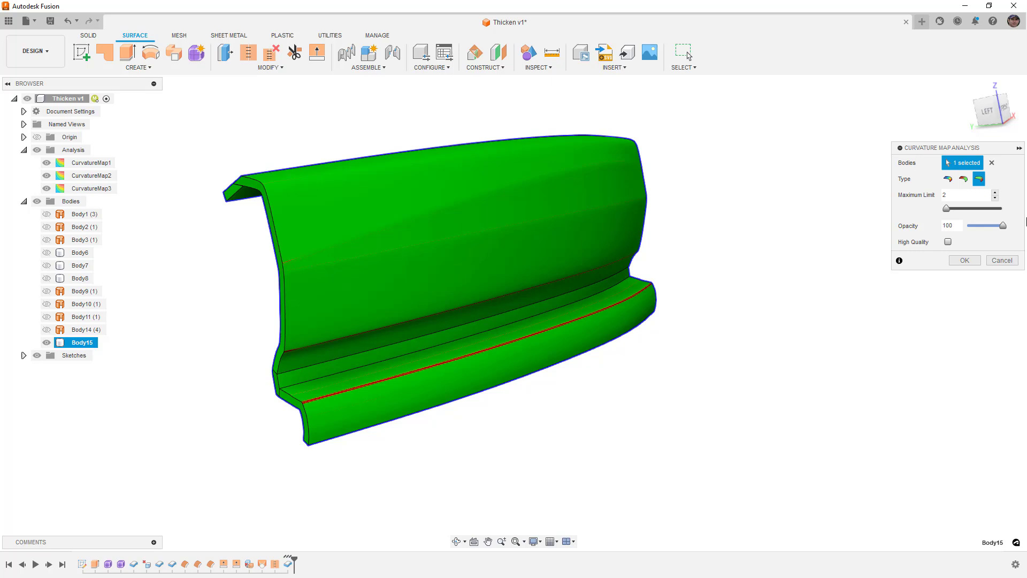
left_click(1001, 261)
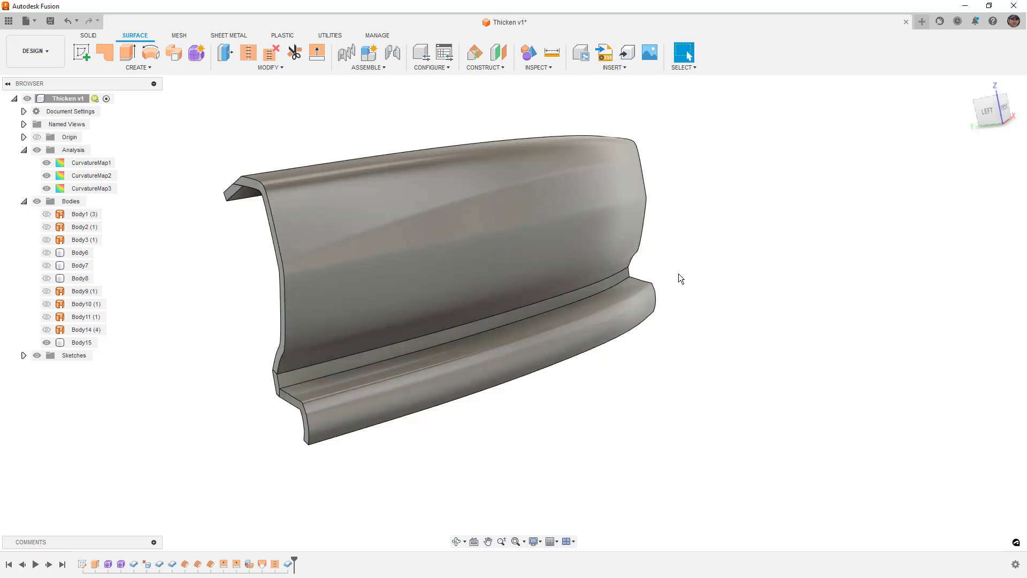